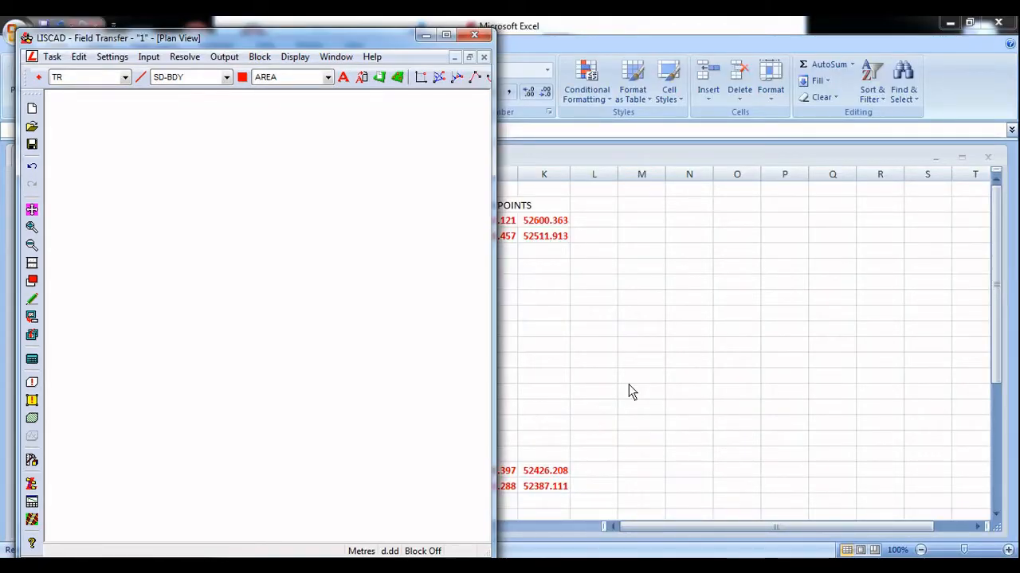
# Check the open traverse observations in Excel, return to LISCAD and open its traverse editor
pyautogui.click(566, 317)
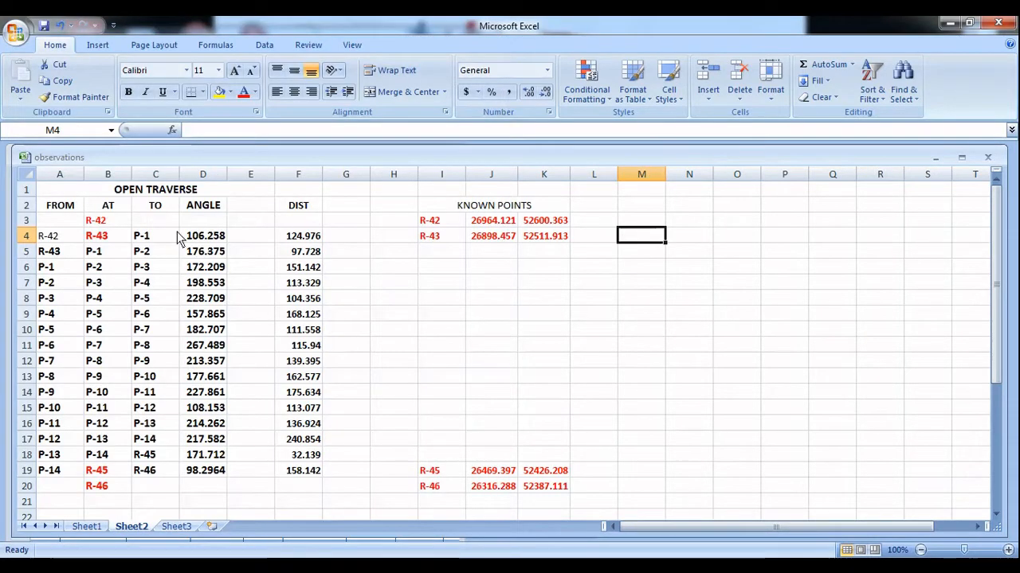
pyautogui.click(426, 567)
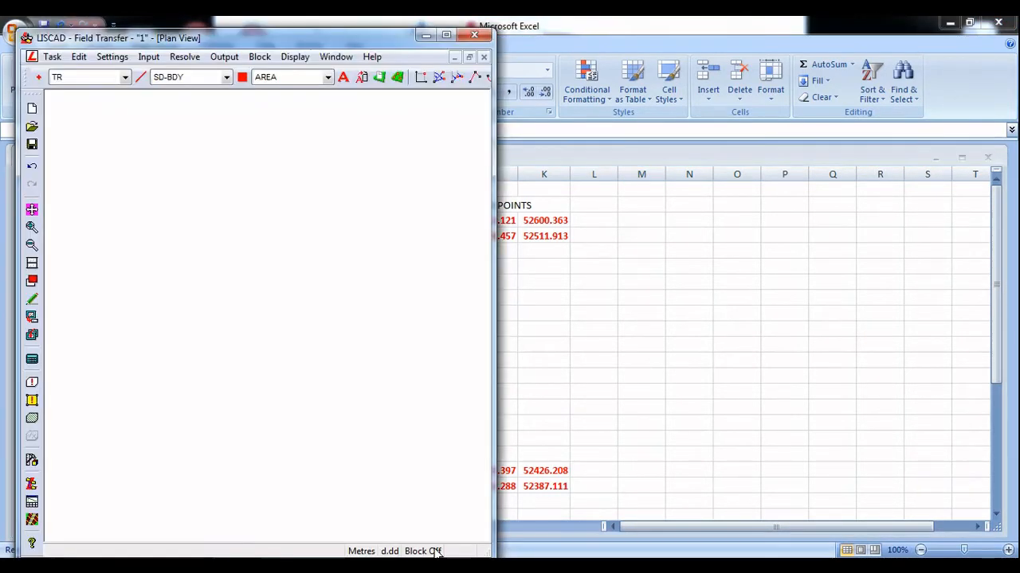
pyautogui.click(57, 61)
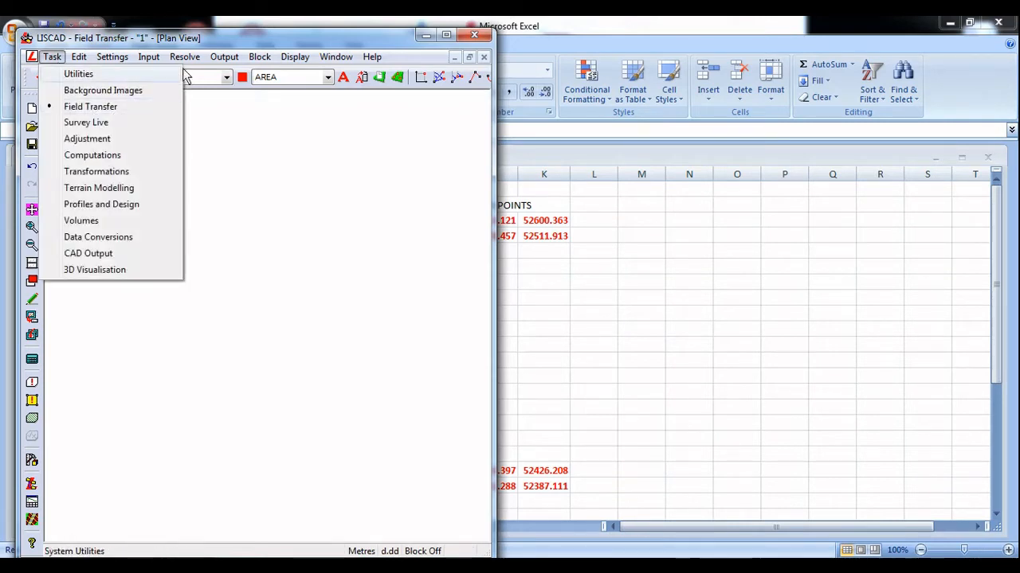
pyautogui.moveTo(189, 61)
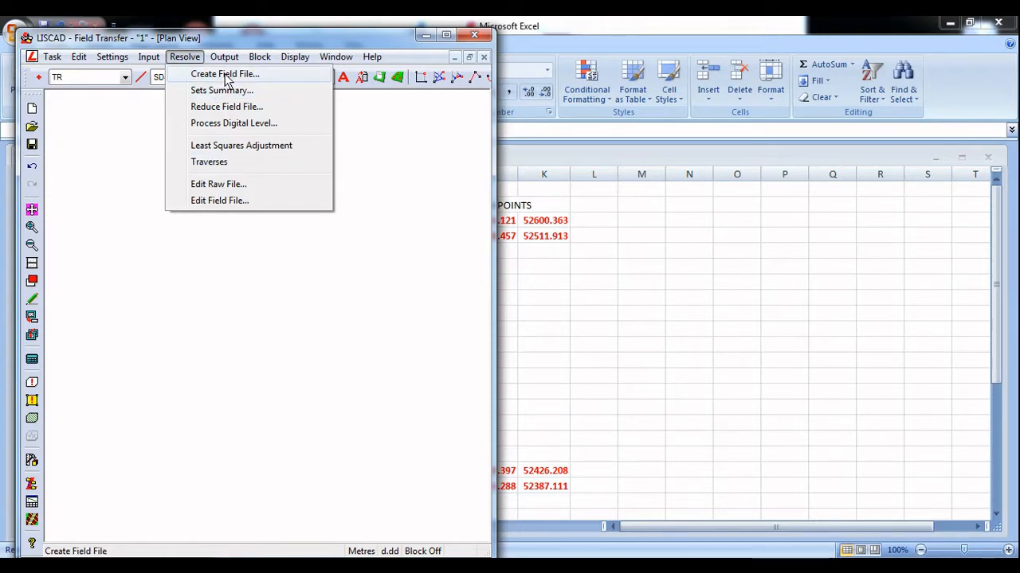
pyautogui.click(216, 162)
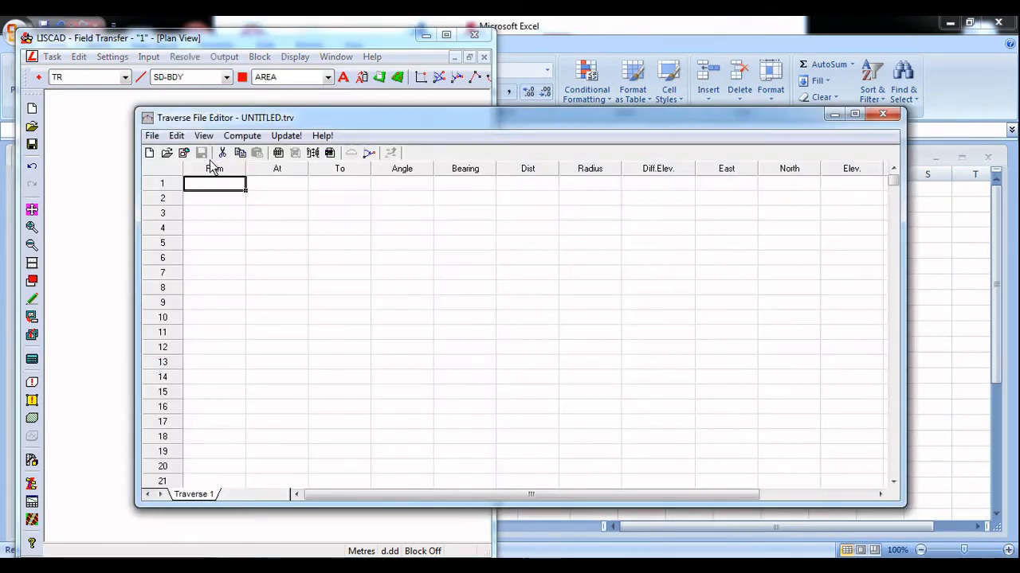
# Look at the field file extraction options in the traverse editor, leave them unused and close the editor
pyautogui.click(152, 136)
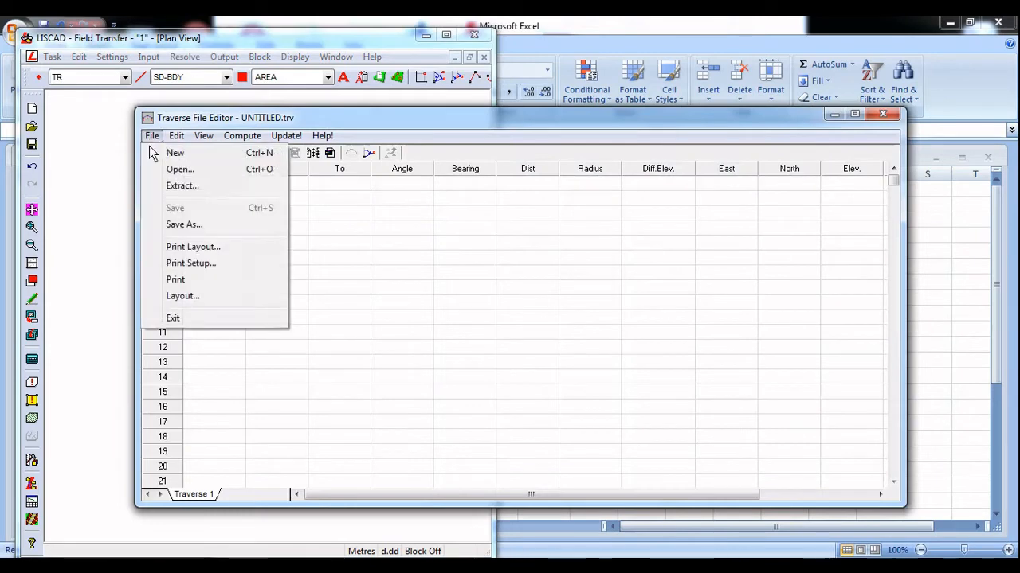
pyautogui.click(171, 186)
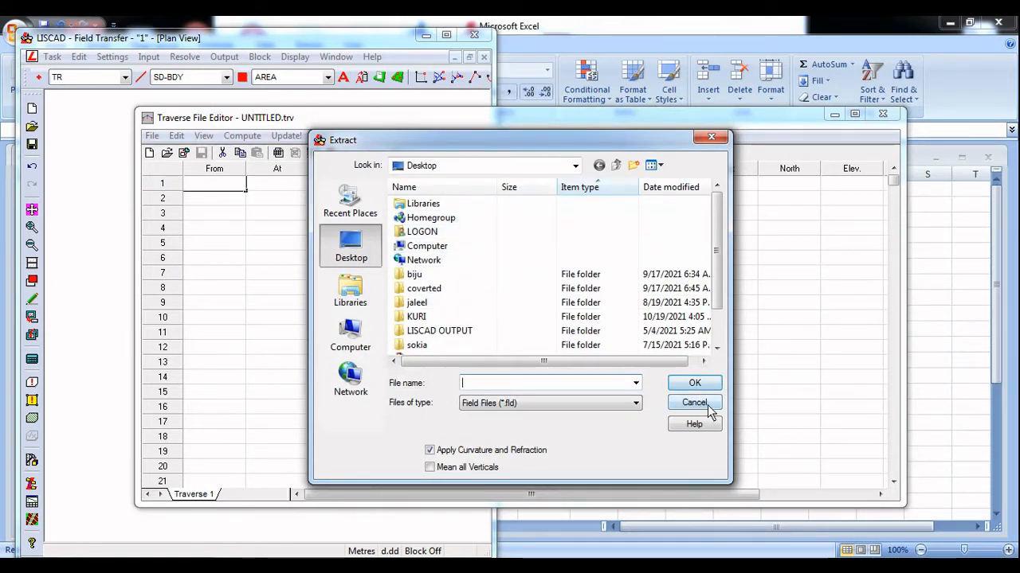
pyautogui.click(694, 403)
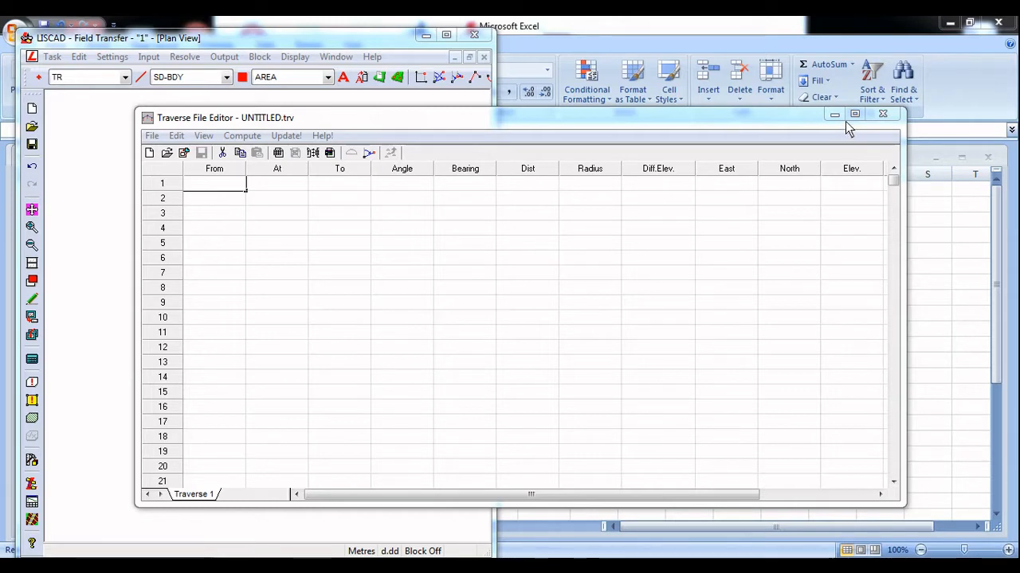
pyautogui.click(883, 114)
pyautogui.click(792, 331)
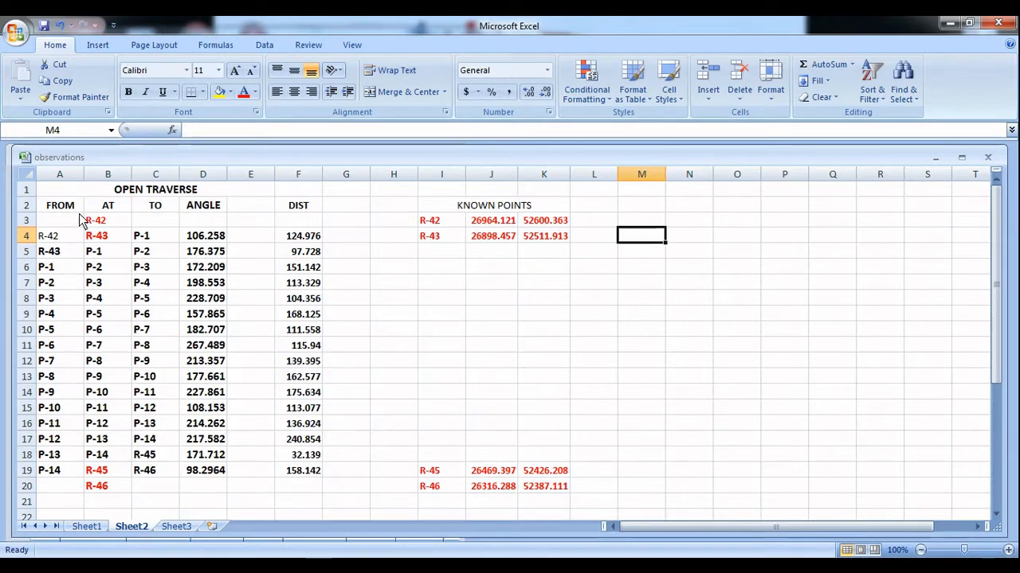
pyautogui.click(108, 175)
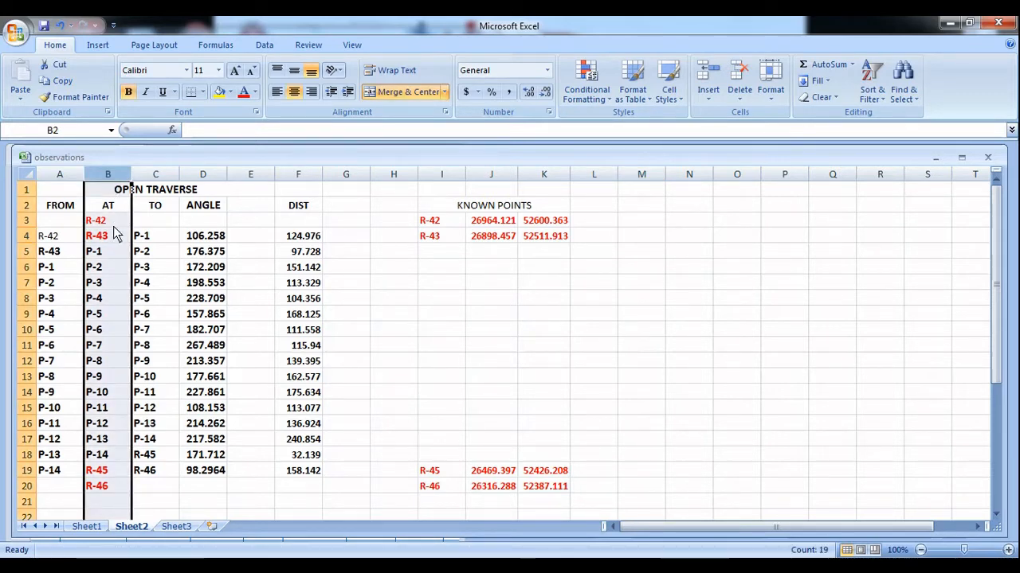
pyautogui.hotkey('ctrl', '1')
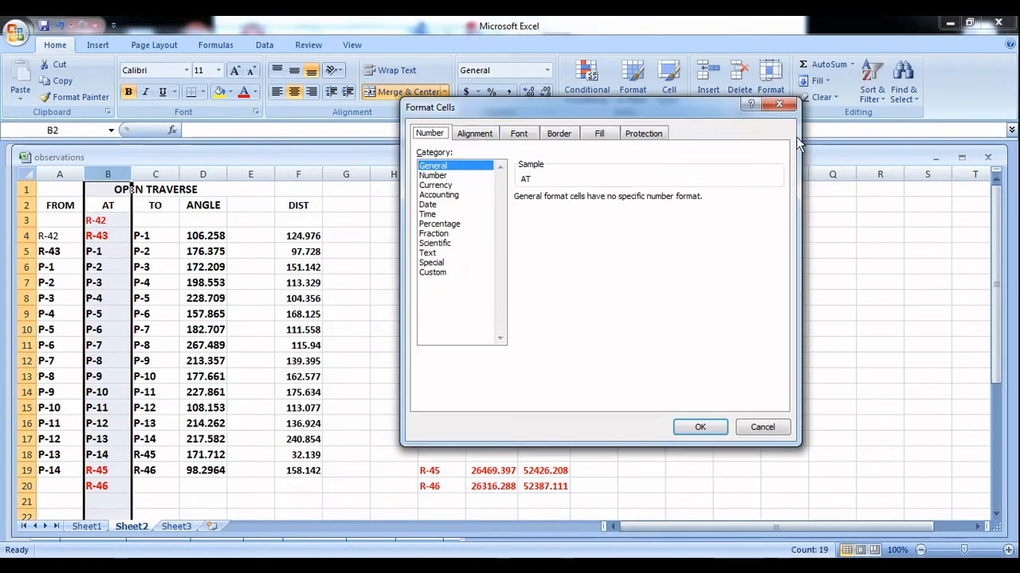
pyautogui.click(776, 106)
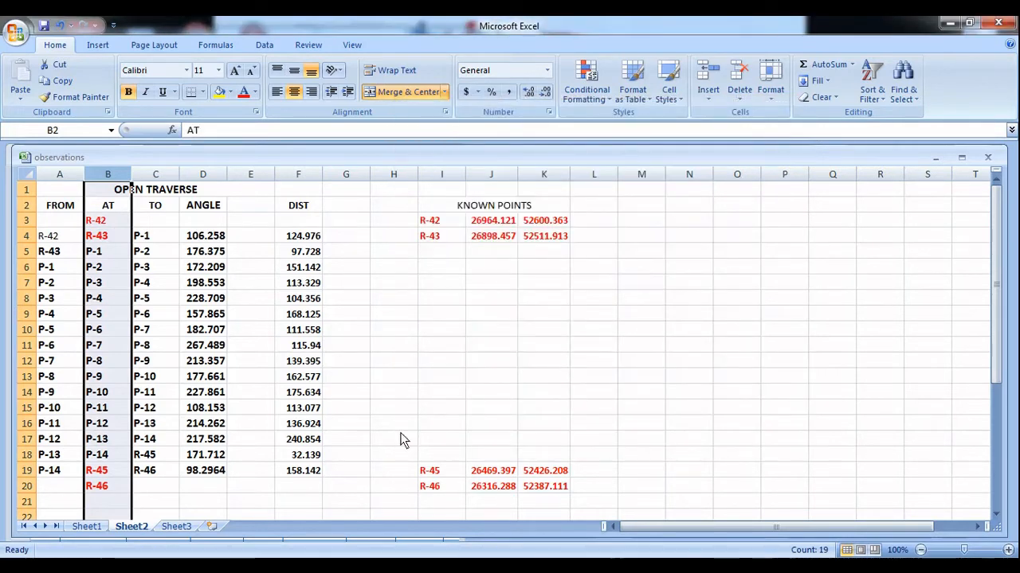
# Find and launch ZoomIt, and magnify the open traverse observation table
pyautogui.click(22, 567)
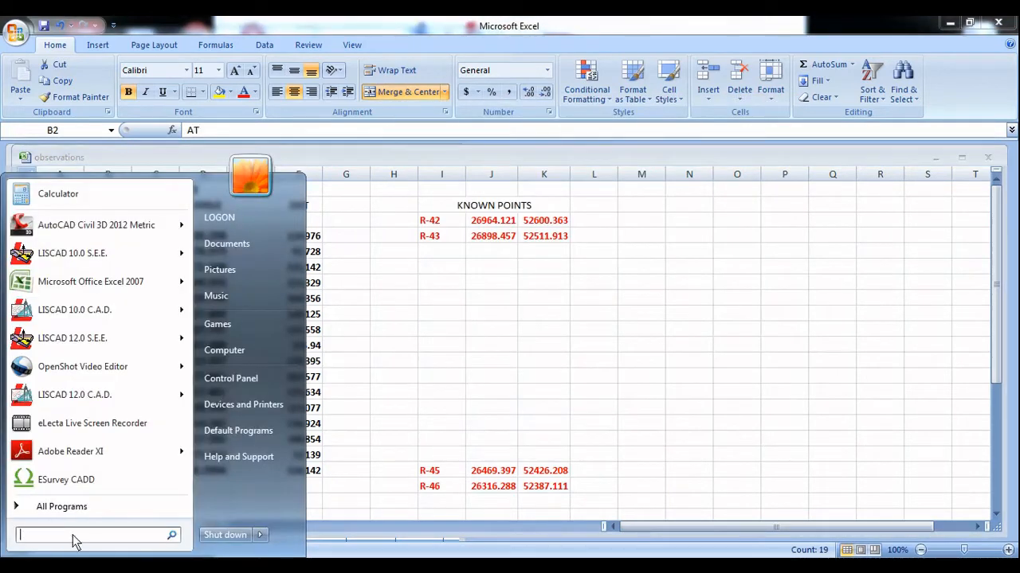
pyautogui.write('ZOOM')
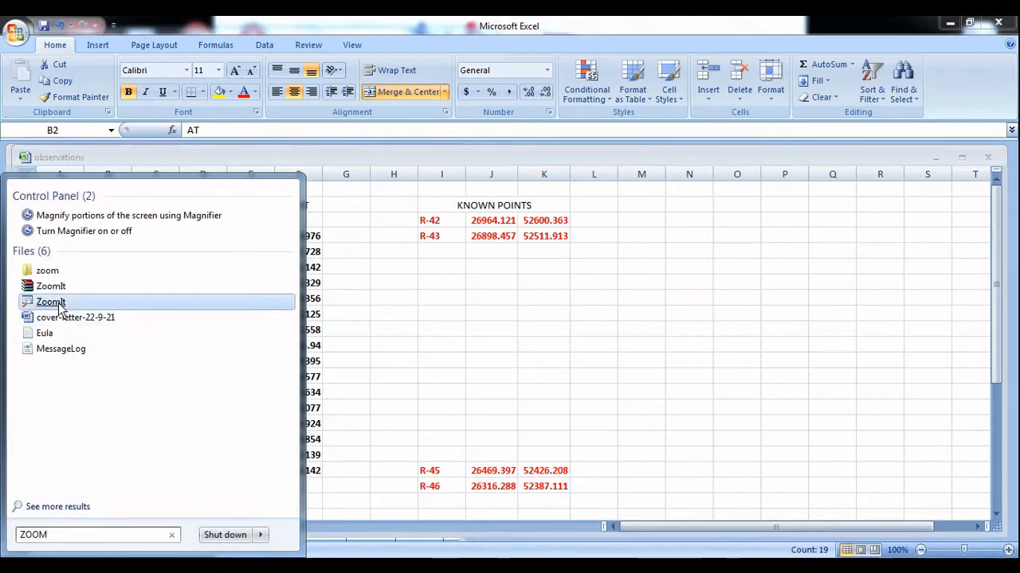
pyautogui.click(59, 305)
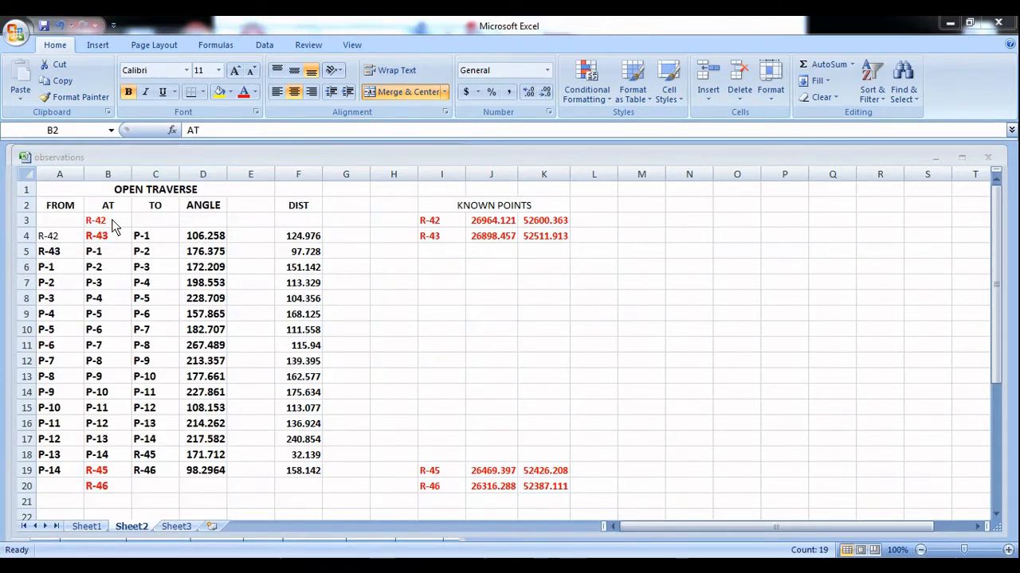
pyautogui.hotkey('ctrl', '1')
# Switch to LISCAD and open an untitled traverse file in the traverse editor
pyautogui.click(311, 565)
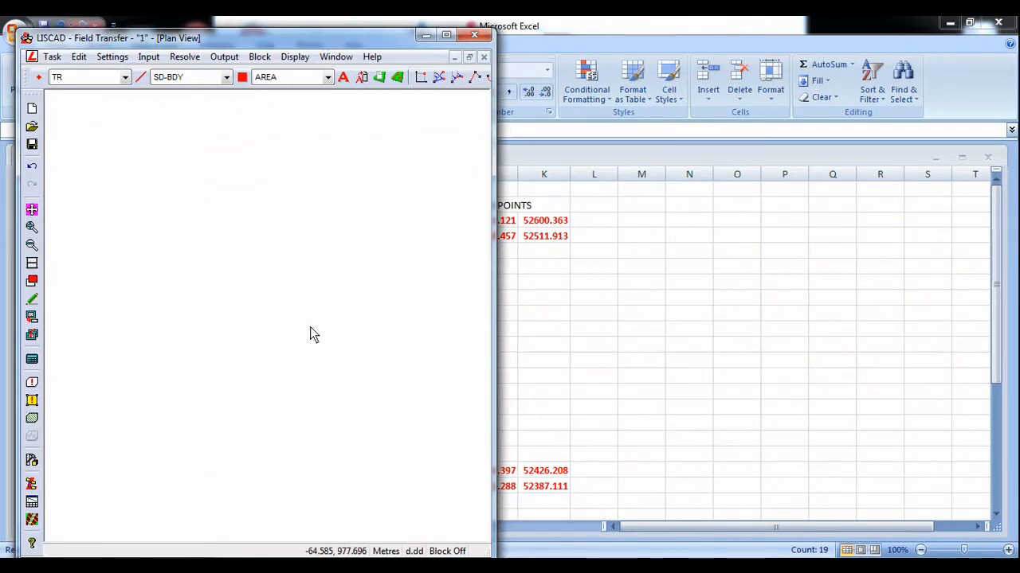
pyautogui.click(185, 59)
pyautogui.click(217, 161)
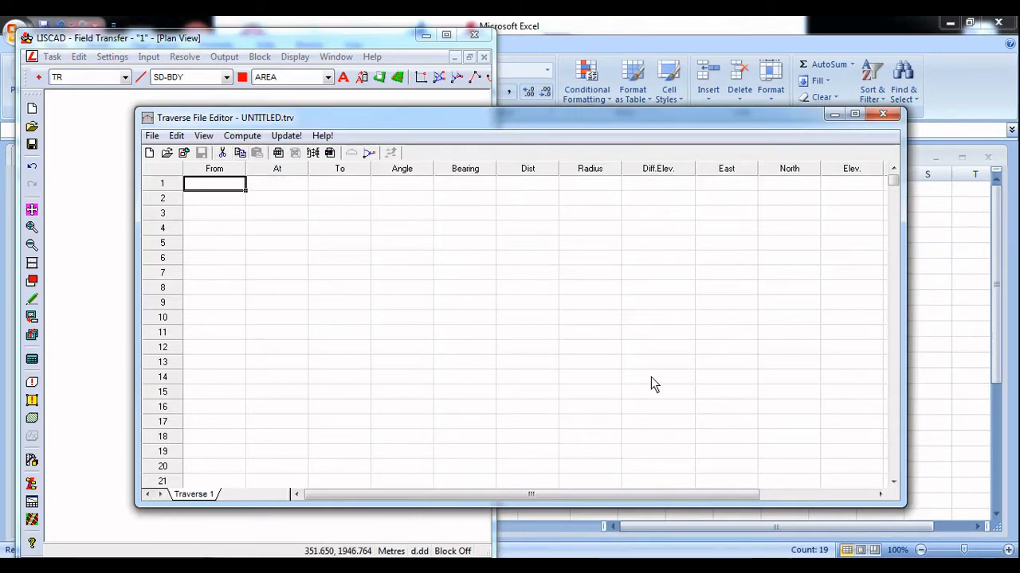
# Copy the open traverse observations in A3:F20 of Excel's Sheet2, leaving out the column headings
pyautogui.click(568, 512)
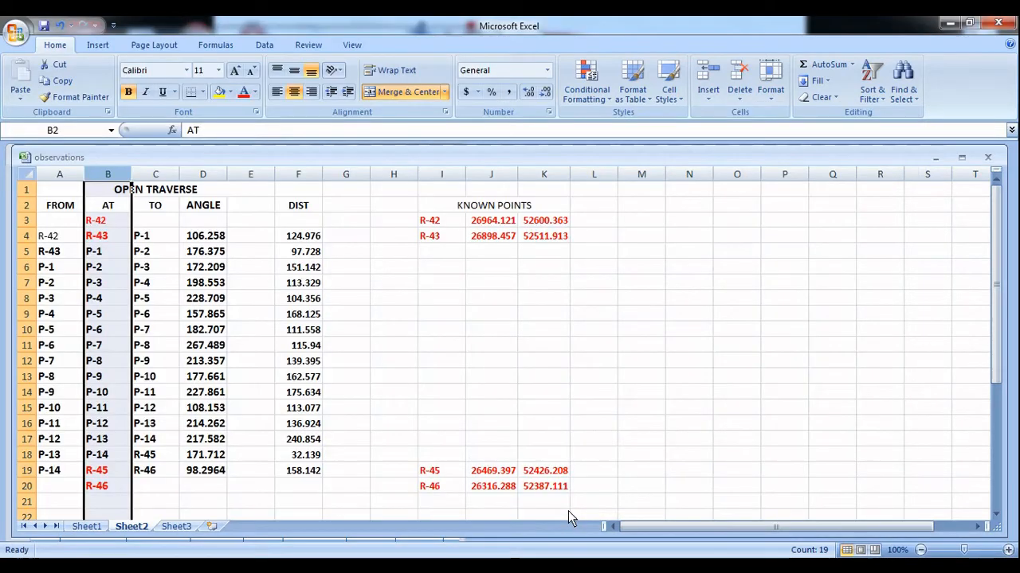
pyautogui.click(407, 377)
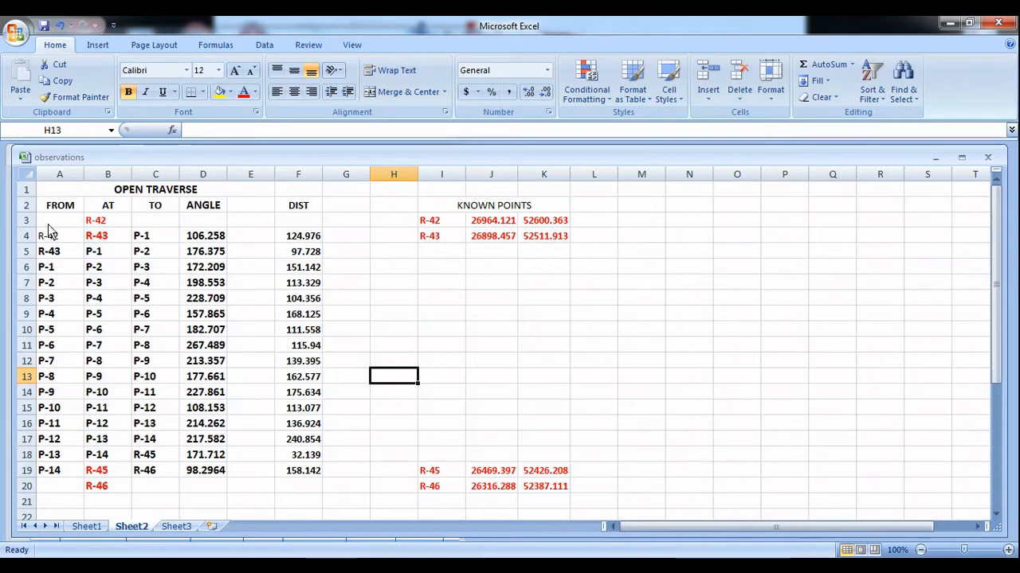
pyautogui.moveTo(49, 223); pyautogui.dragTo(181, 279)
pyautogui.click(251, 207)
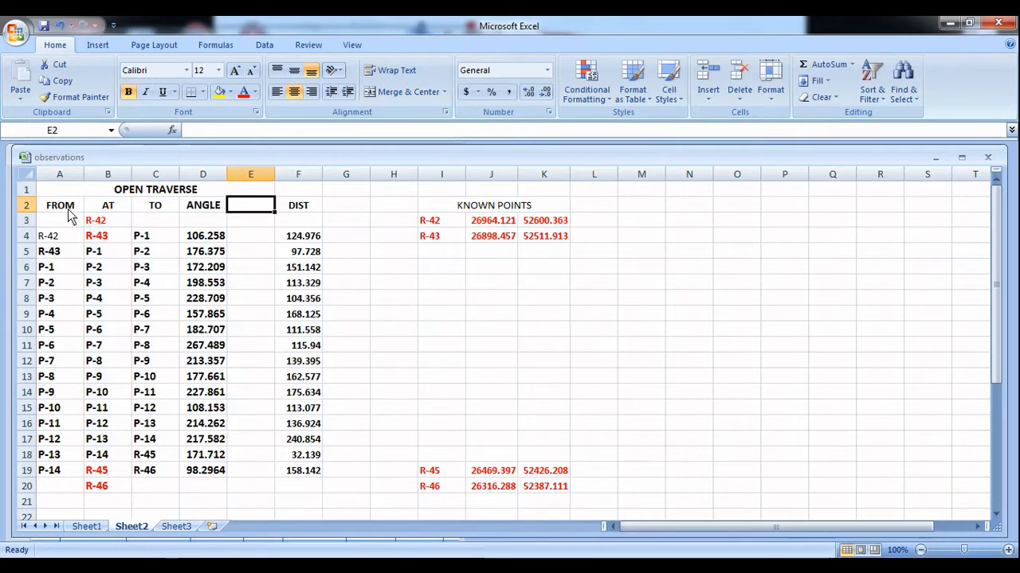
pyautogui.moveTo(56, 225); pyautogui.dragTo(296, 494)
pyautogui.rightClick(190, 327)
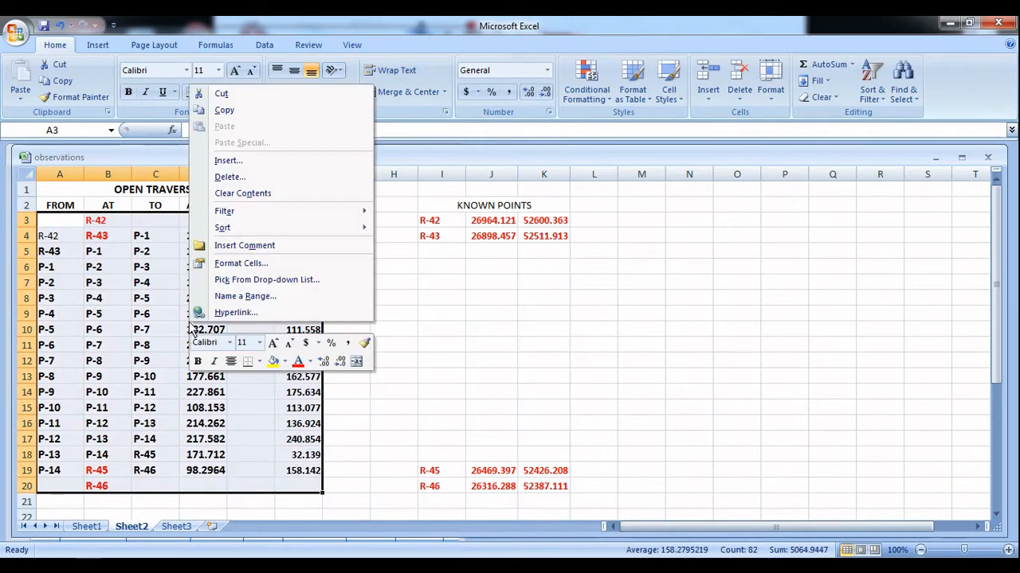
pyautogui.click(219, 113)
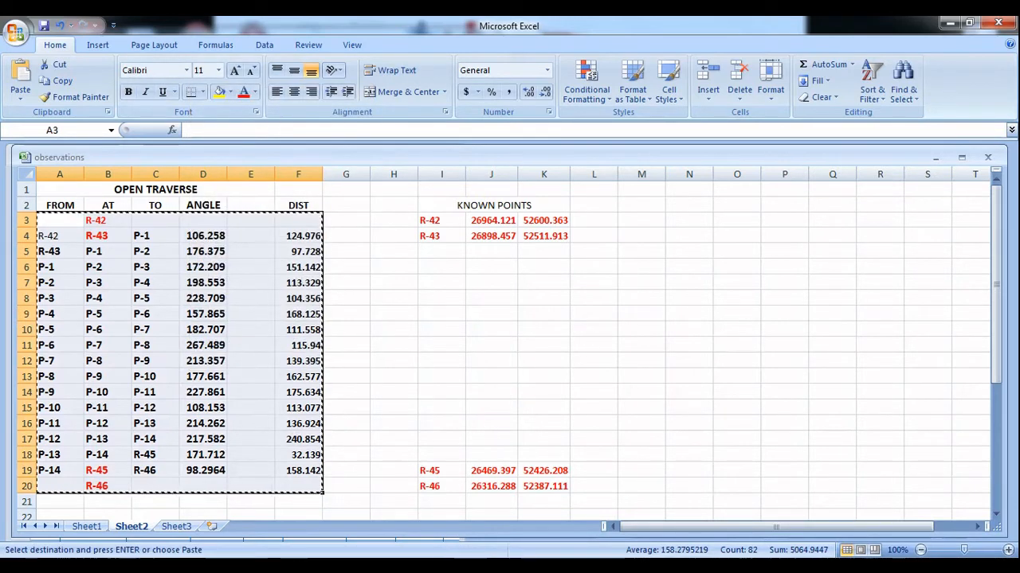
# Paste the copied observations into LISCAD's traverse table, starting at the From cell of row 1
pyautogui.click(390, 567)
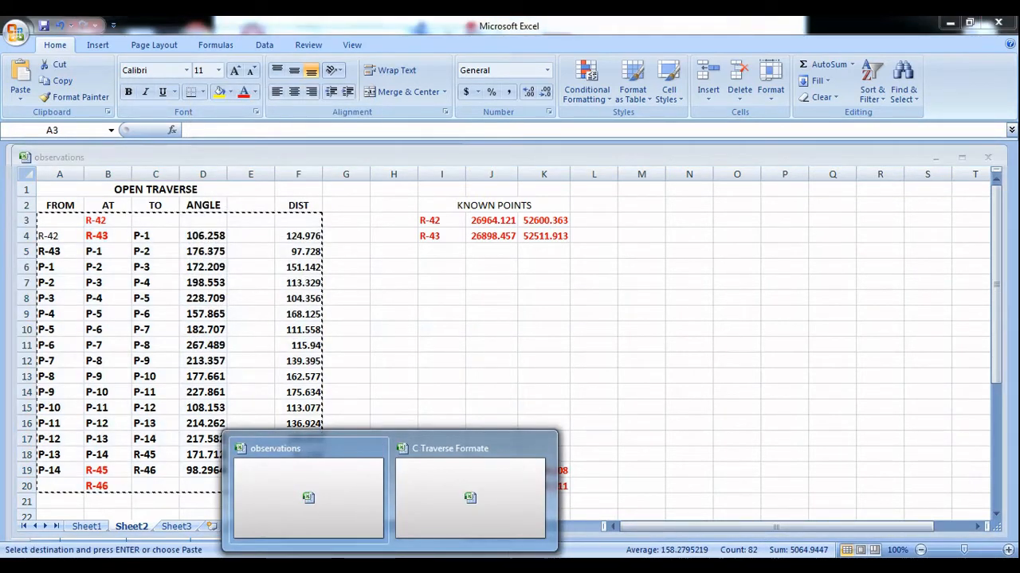
pyautogui.click(306, 567)
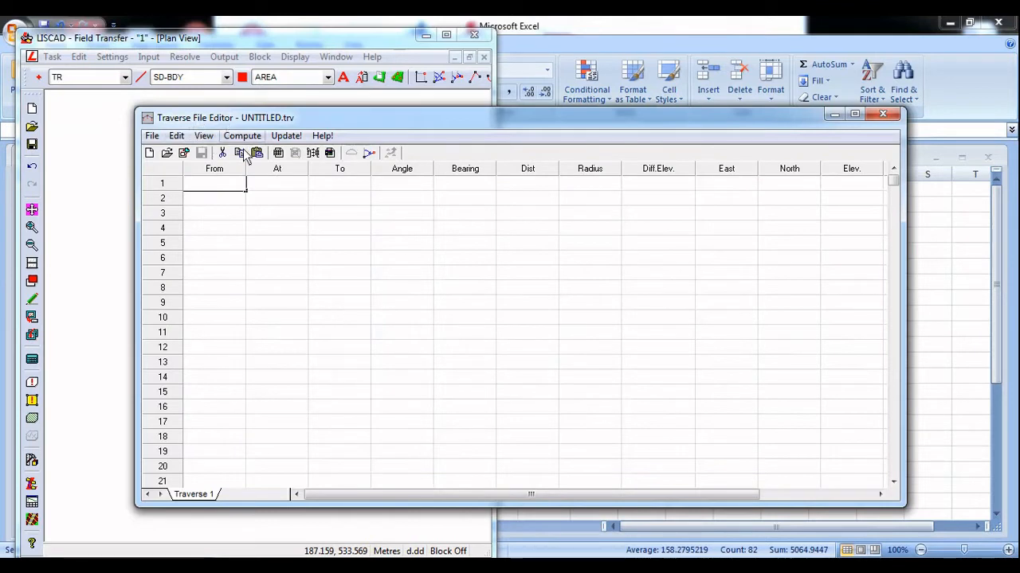
pyautogui.click(216, 185)
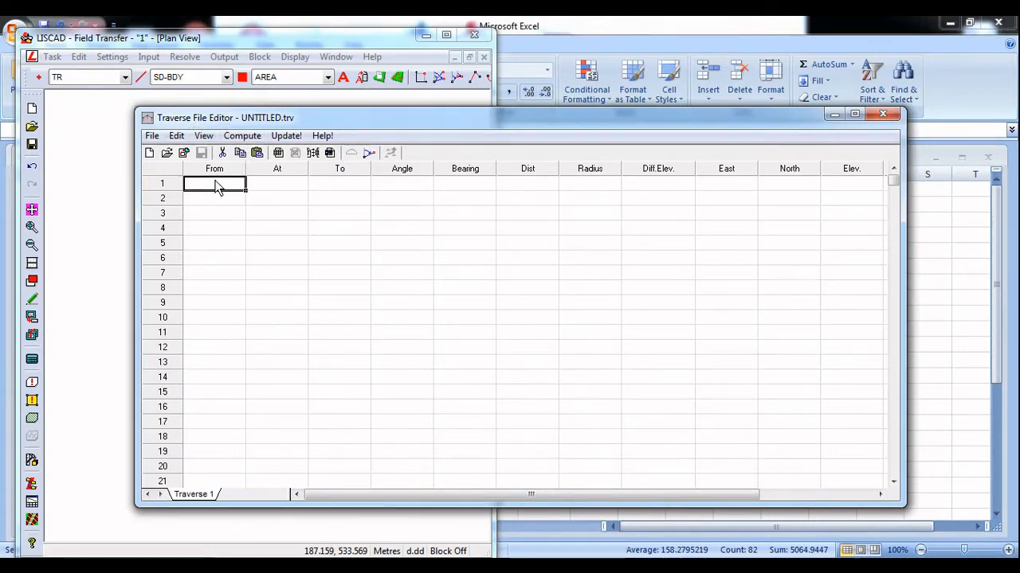
pyautogui.click(259, 154)
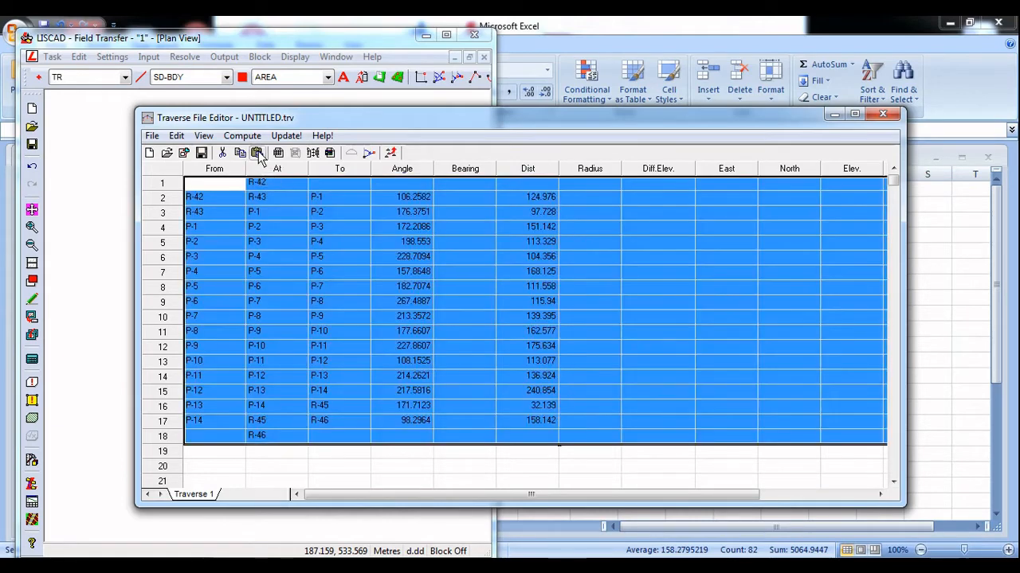
pyautogui.click(635, 302)
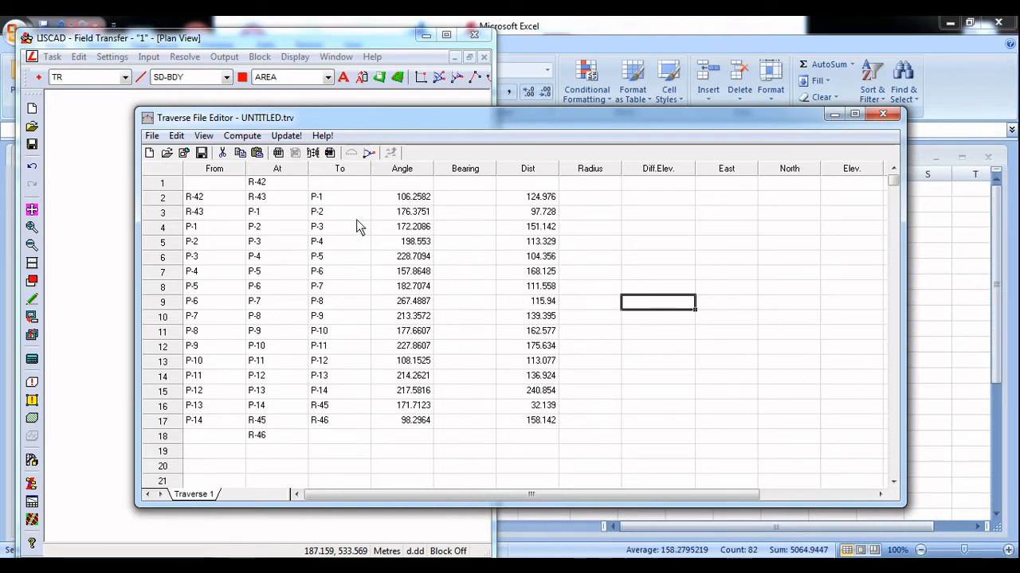
pyautogui.click(473, 198)
pyautogui.click(473, 214)
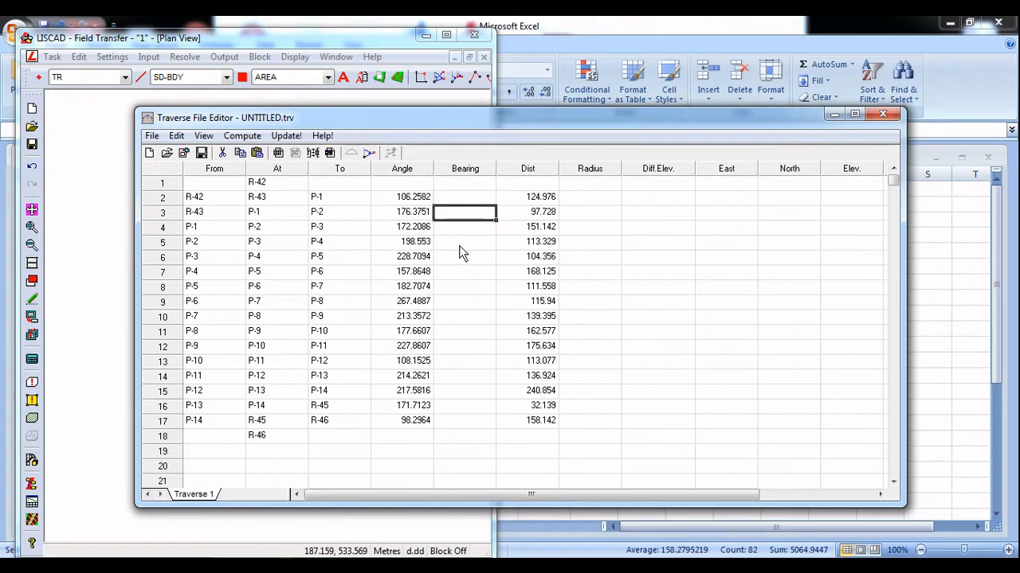
pyautogui.click(461, 243)
pyautogui.click(462, 256)
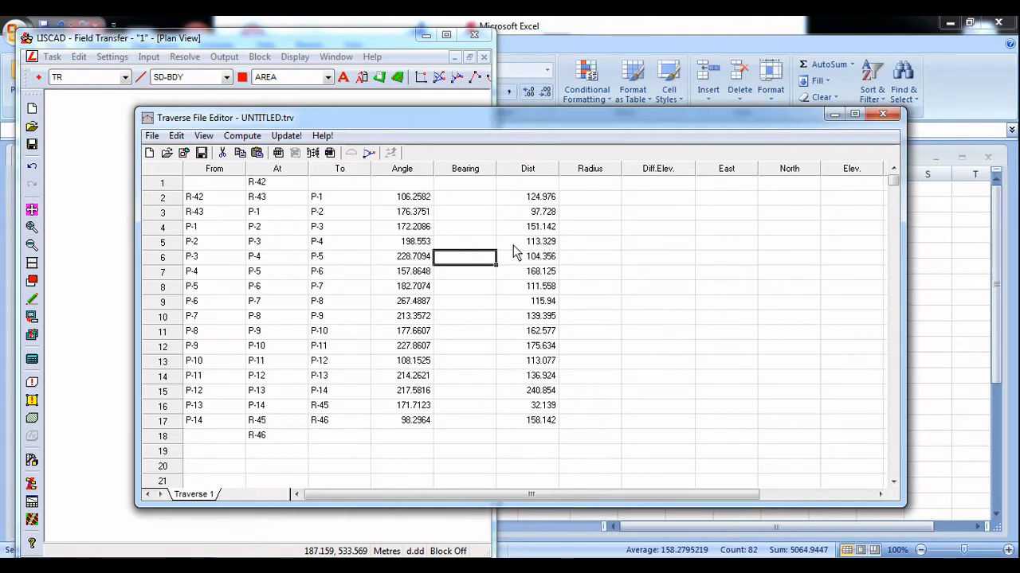
# Restore the Excel window to a smaller size beside LISCAD, clear the copy marquee, show the KNOWN POINTS coordinates and return to the traverse editor
pyautogui.click(729, 184)
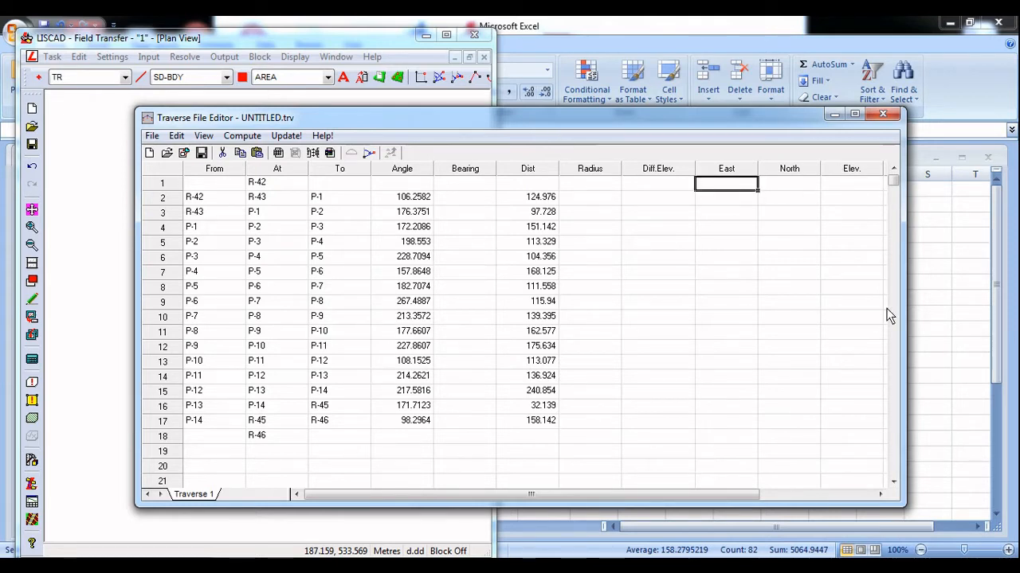
pyautogui.click(931, 297)
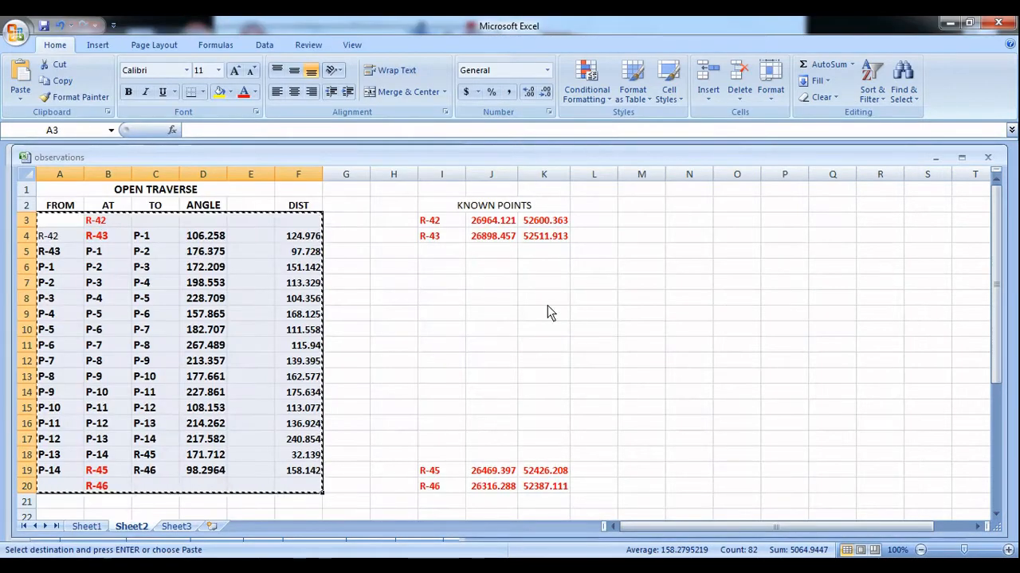
pyautogui.click(968, 23)
pyautogui.click(881, 446)
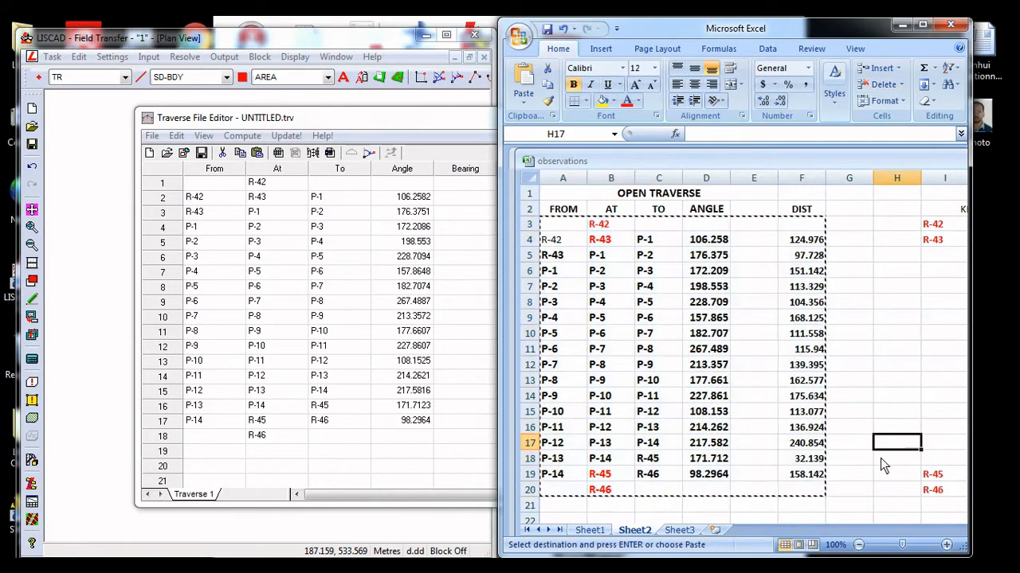
pyautogui.press('Escape')
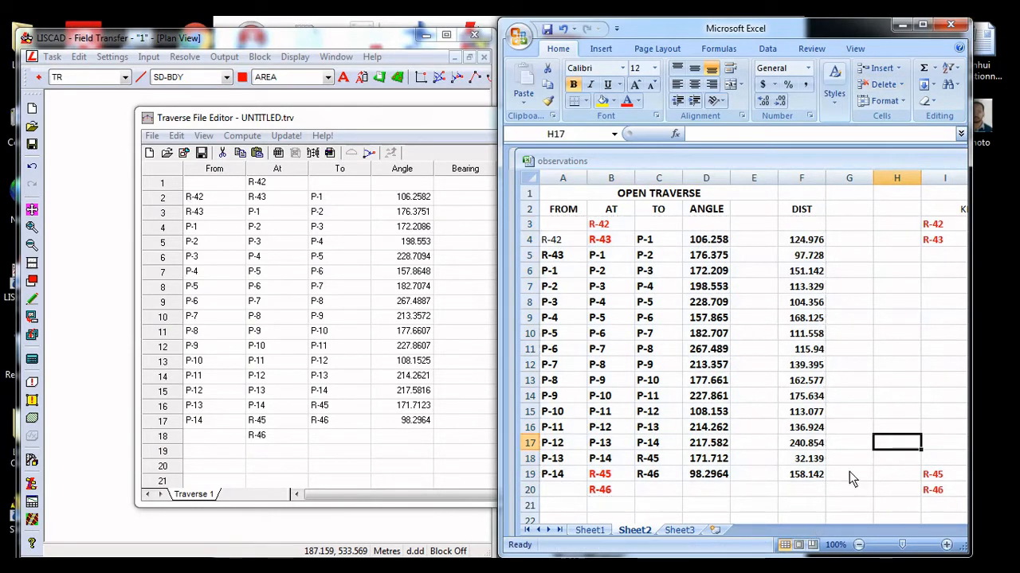
pyautogui.hscroll(4, 844, 317)
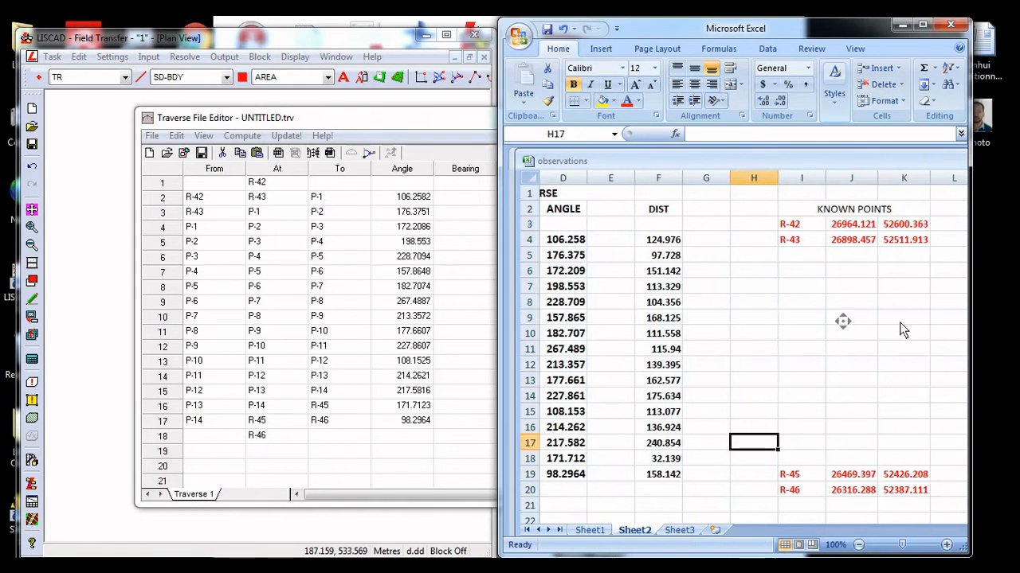
pyautogui.click(455, 522)
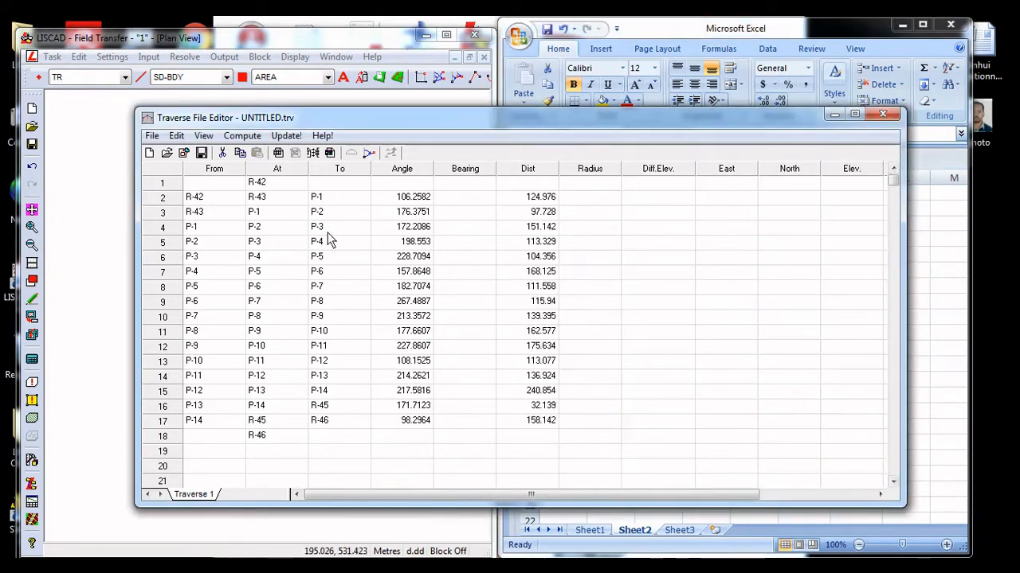
# Move the traverse editor clear of the KNOWN POINTS list and enter East 26964.121 and North 52600.363 for station R-42
pyautogui.moveTo(427, 124); pyautogui.dragTo(216, 146)
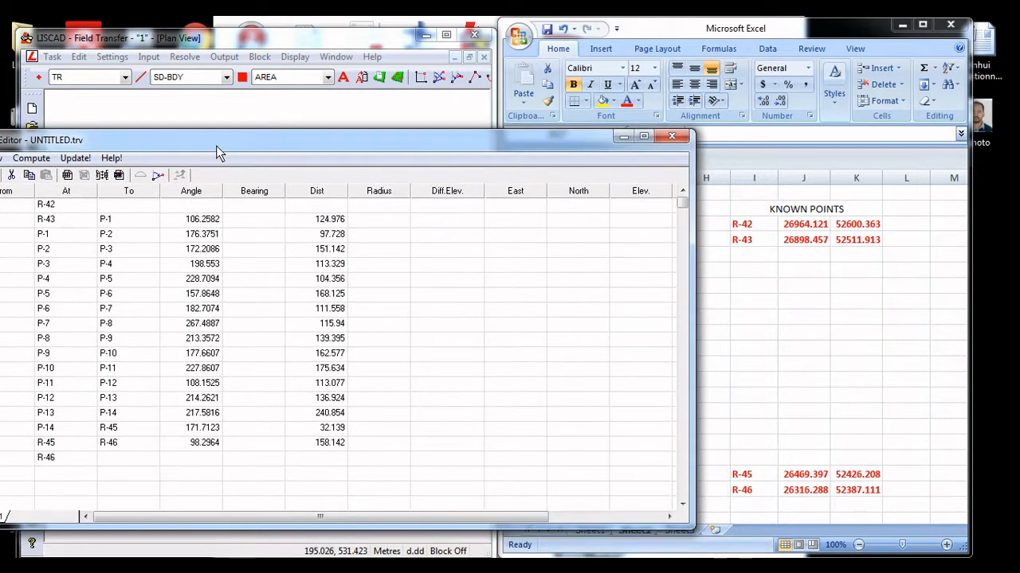
pyautogui.click(72, 206)
pyautogui.click(516, 206)
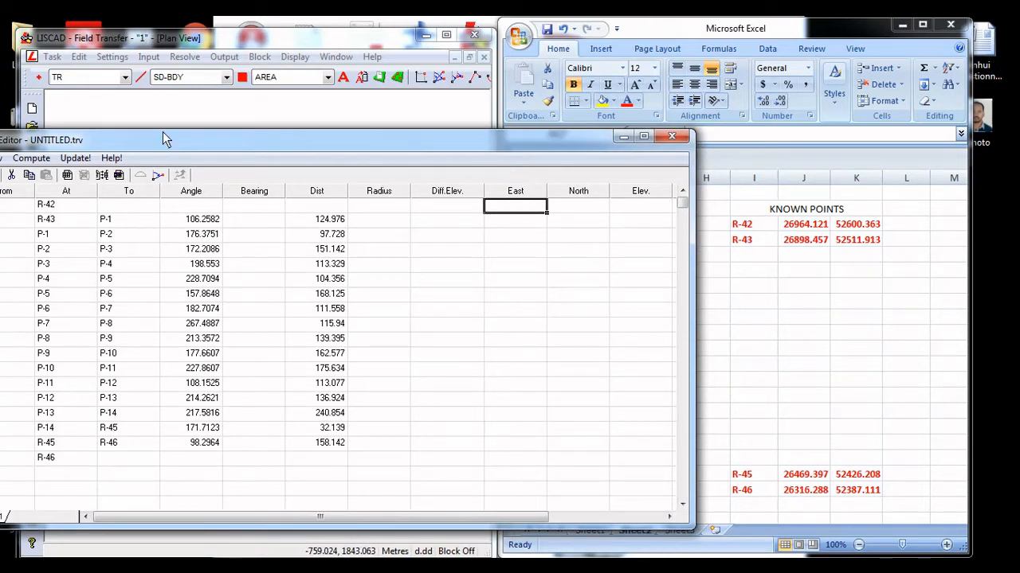
pyautogui.moveTo(170, 138); pyautogui.dragTo(201, 135)
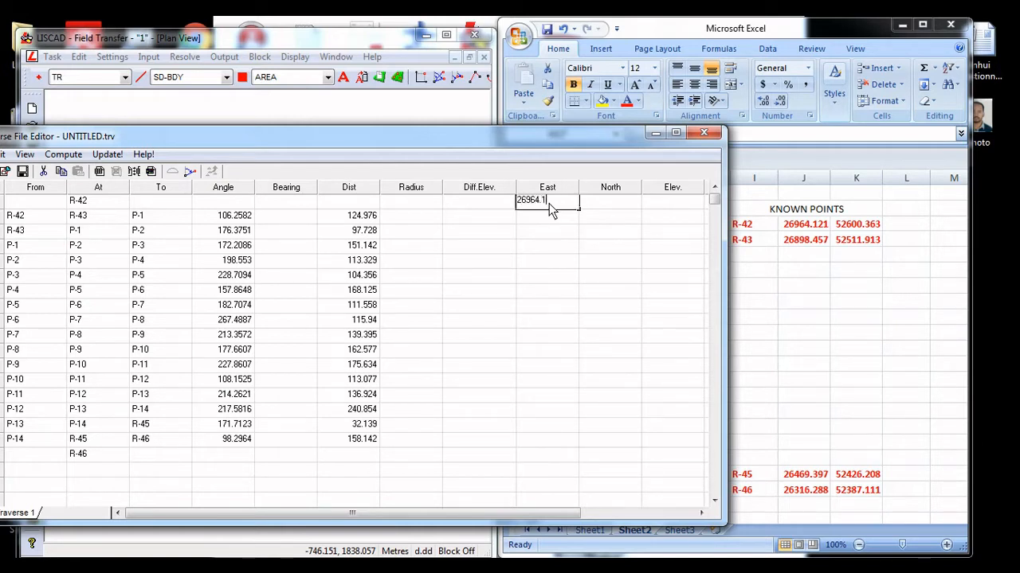
pyautogui.click(620, 211)
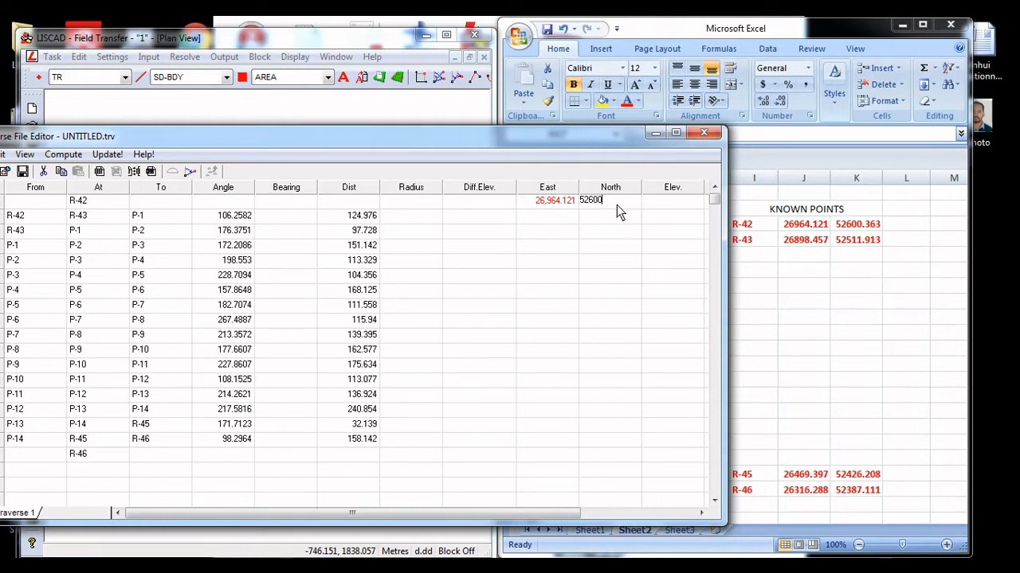
pyautogui.write('52,600.363')
# Enter the known coordinates of station R-43 in row 2: East 26898.457 and North 52511.913
pyautogui.click(560, 221)
pyautogui.write('26898.457')
pyautogui.click(600, 219)
pyautogui.write('52,511.913')
# Enter the known coordinates of closing station R-45: East 26469.397 and North 52426.208
pyautogui.click(560, 443)
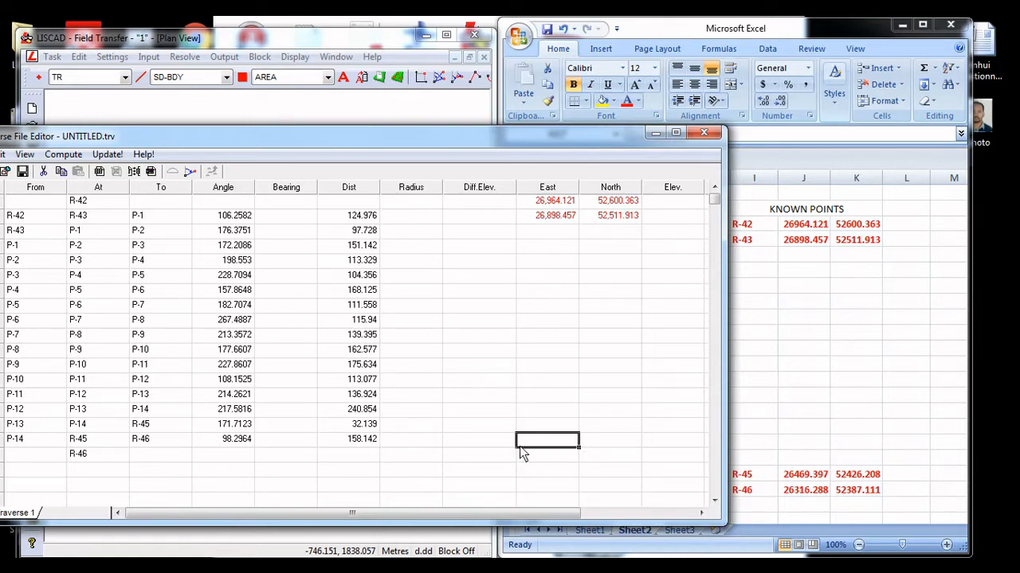
pyautogui.write('26,469.397')
pyautogui.click(598, 442)
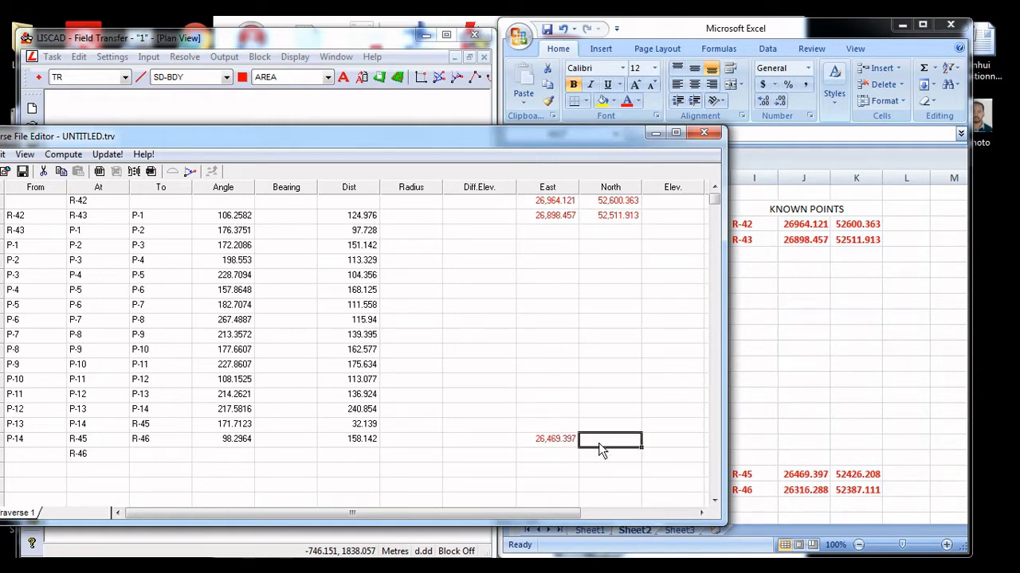
pyautogui.write('52426.208')
# Enter the known coordinates of the last station, R-46: East 26316.288 and North 52387.111
pyautogui.click(557, 458)
pyautogui.write('26,316.288')
pyautogui.click(604, 456)
pyautogui.write('5')
pyautogui.click(505, 455)
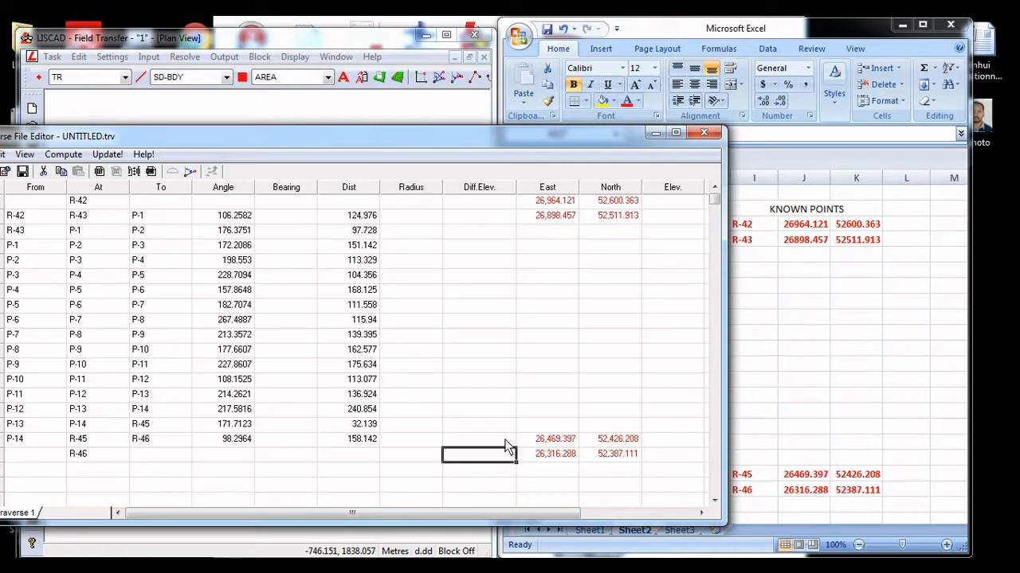
pyautogui.click(414, 426)
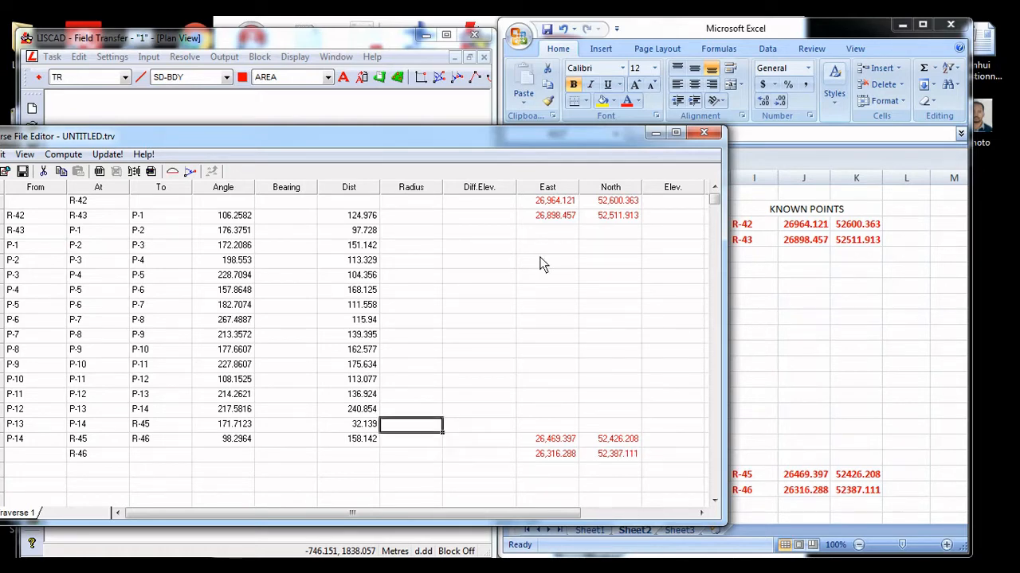
# Maximize the traverse editor, start the traverse computation and set its distance correction to Grid, keeping the earth constants as they are
pyautogui.click(675, 132)
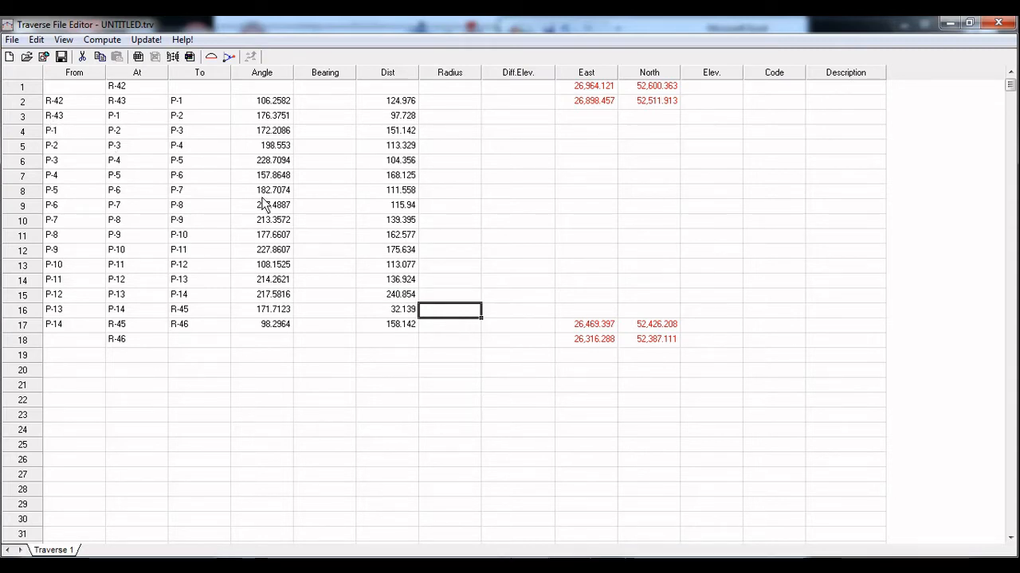
pyautogui.click(101, 39)
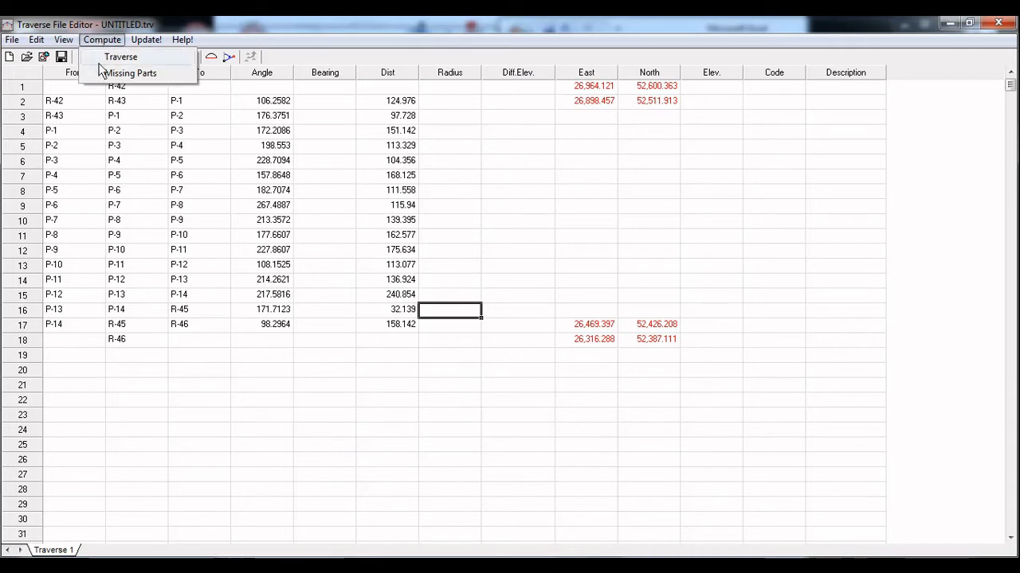
pyautogui.click(111, 59)
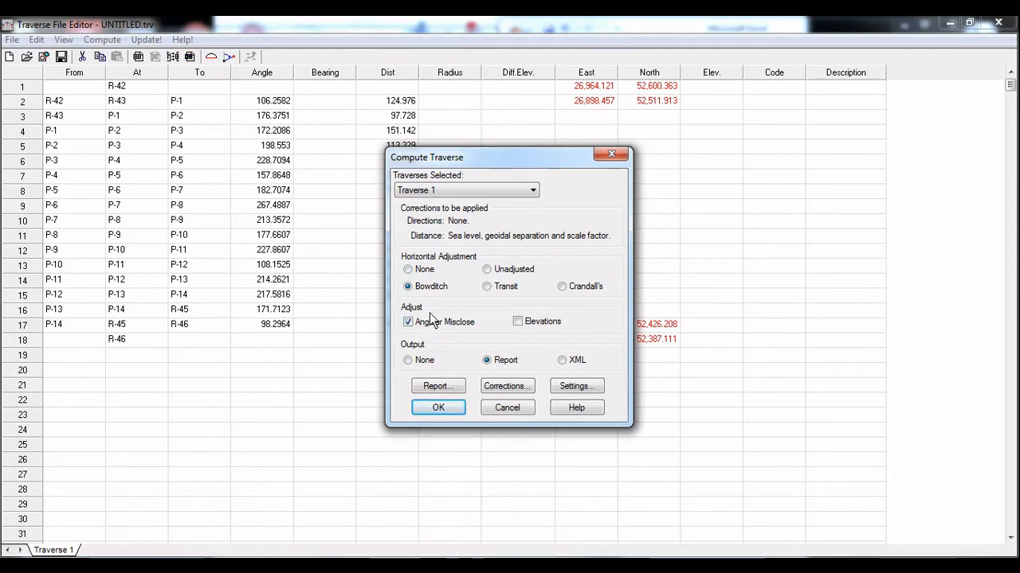
pyautogui.click(509, 386)
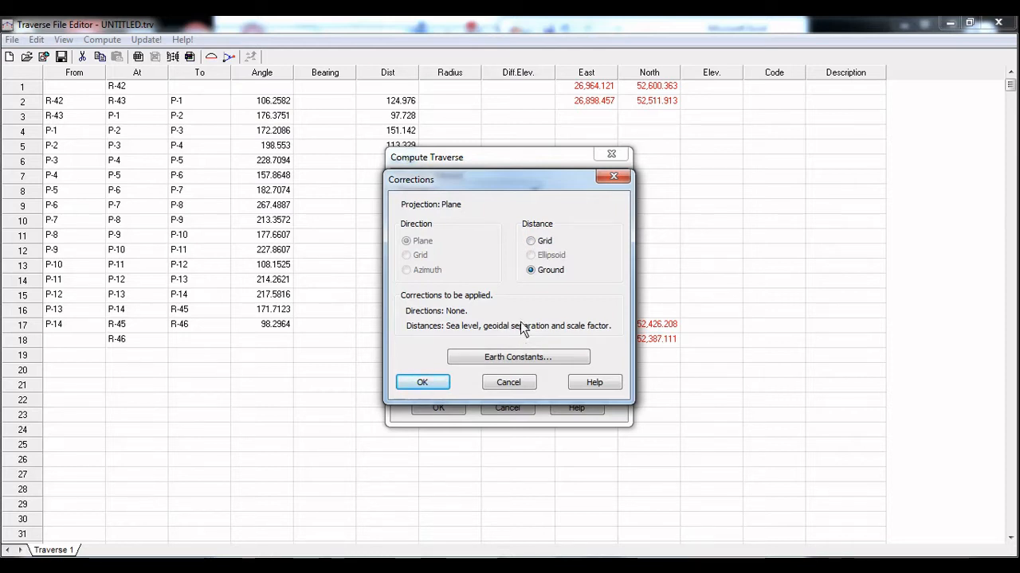
pyautogui.click(544, 243)
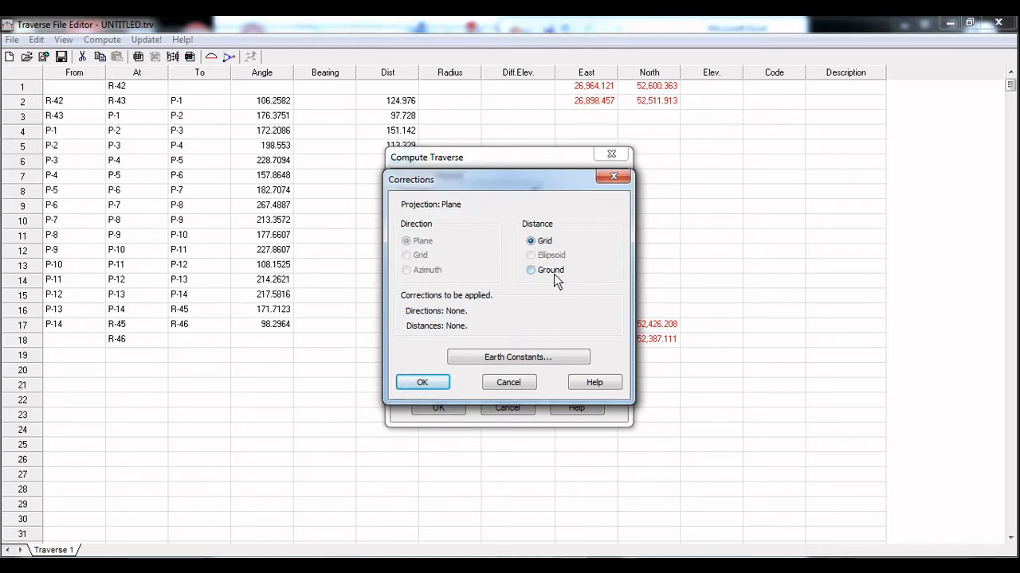
pyautogui.click(554, 271)
pyautogui.click(526, 356)
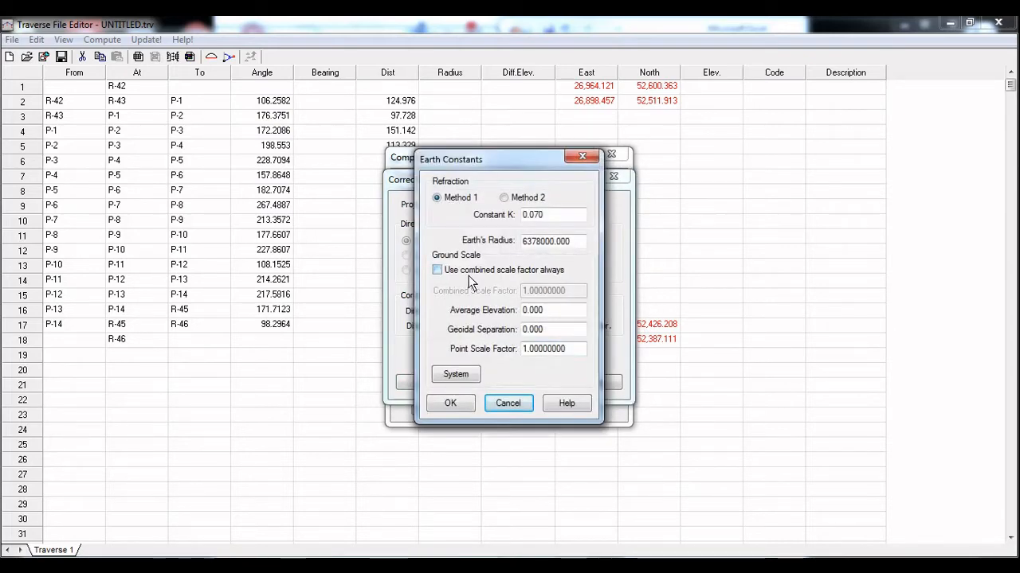
pyautogui.click(455, 402)
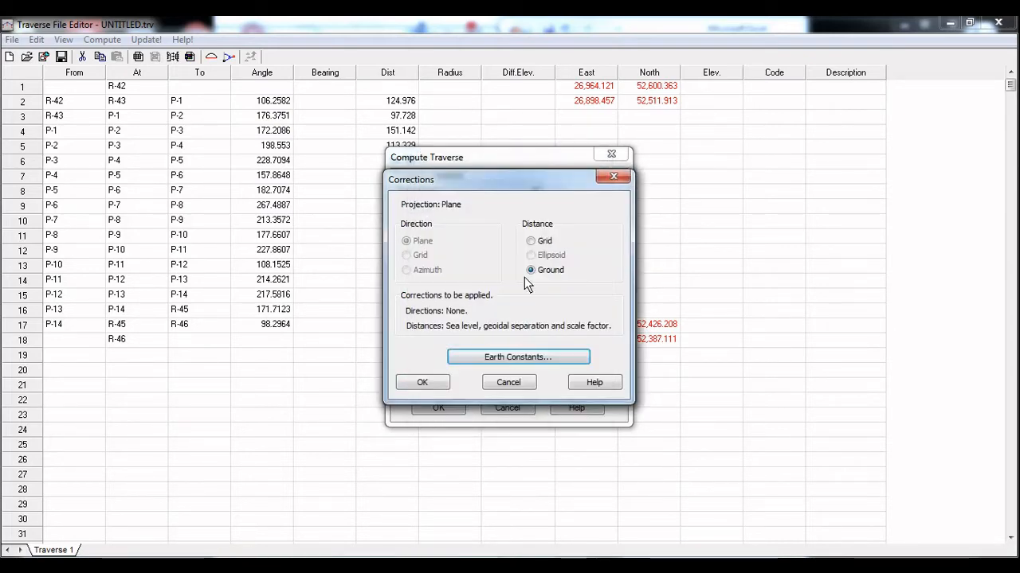
pyautogui.click(542, 244)
pyautogui.click(432, 379)
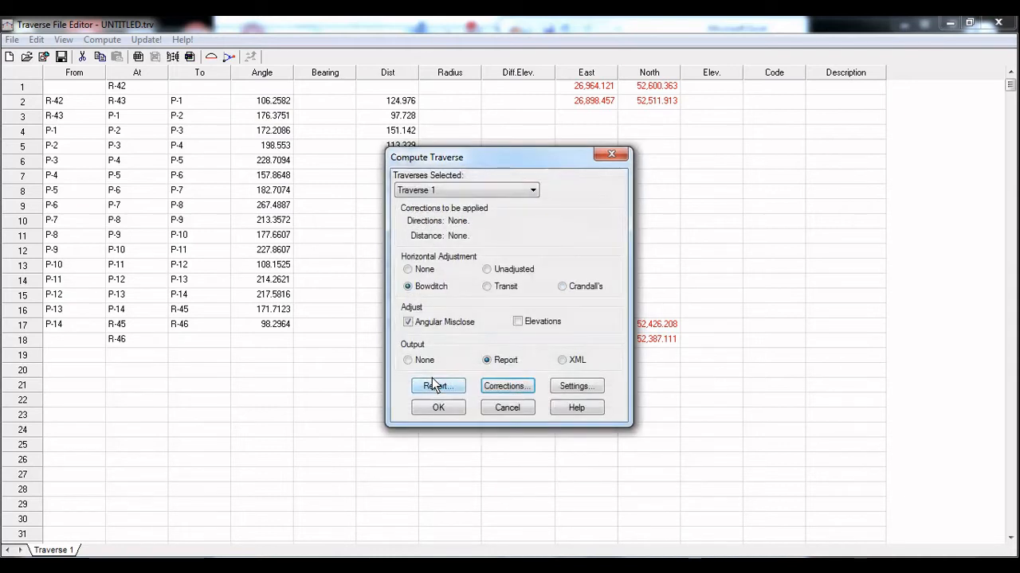
# Keep the accuracy settings and compute Traverse 1 with Bowditch adjustment and report output, distributing both the angular and linear misclosures
pyautogui.click(558, 388)
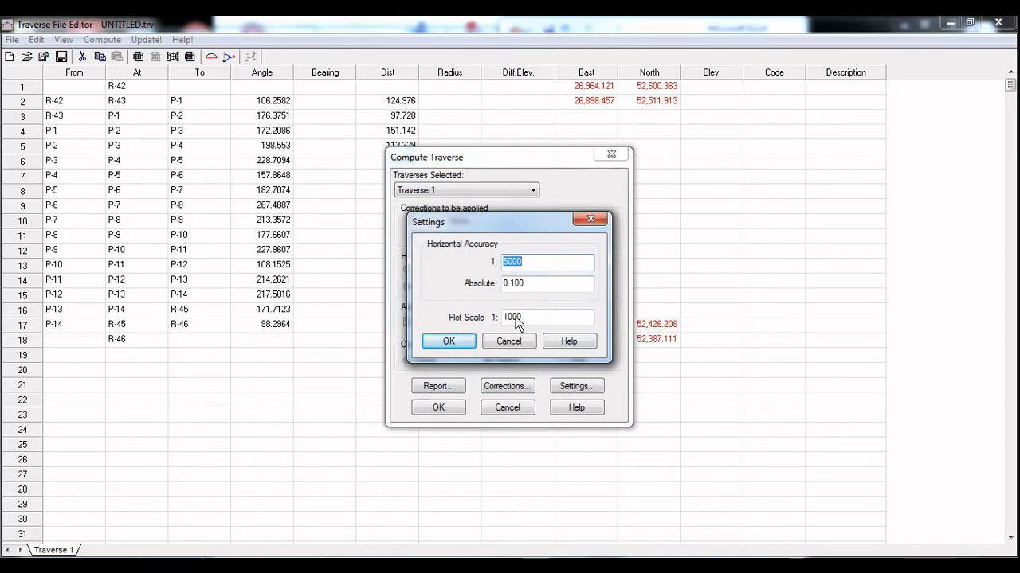
pyautogui.click(451, 341)
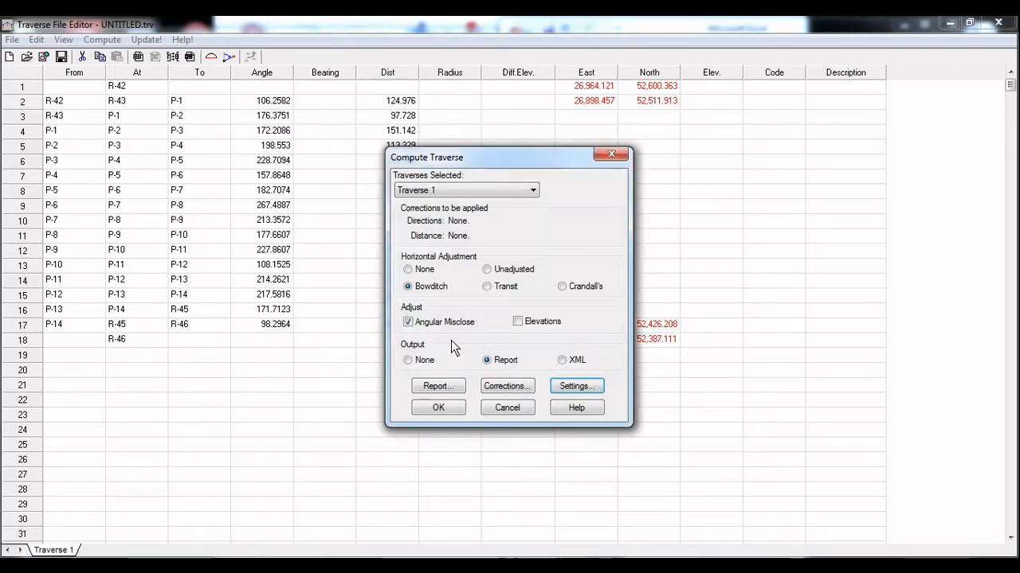
pyautogui.click(438, 408)
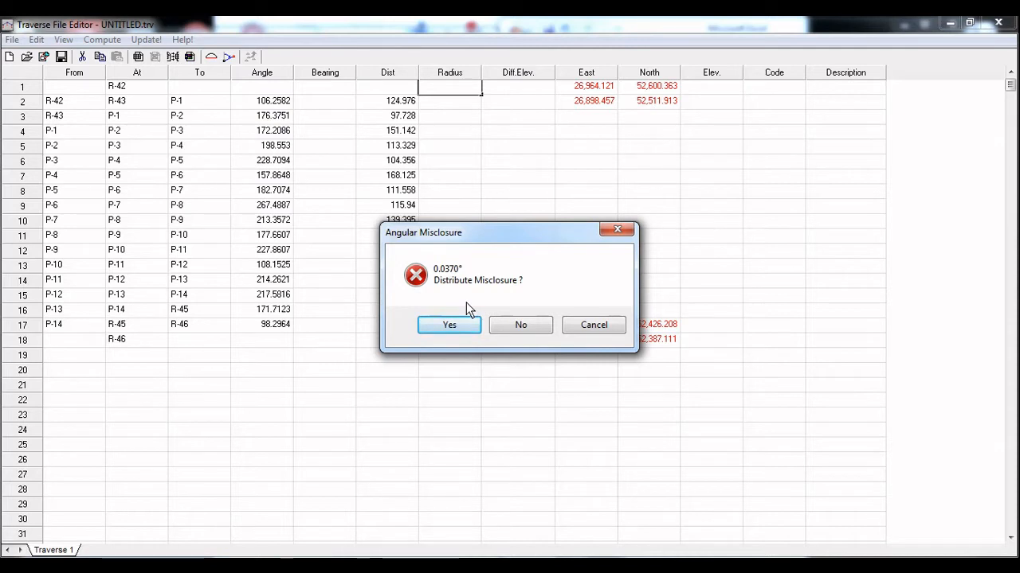
pyautogui.click(461, 332)
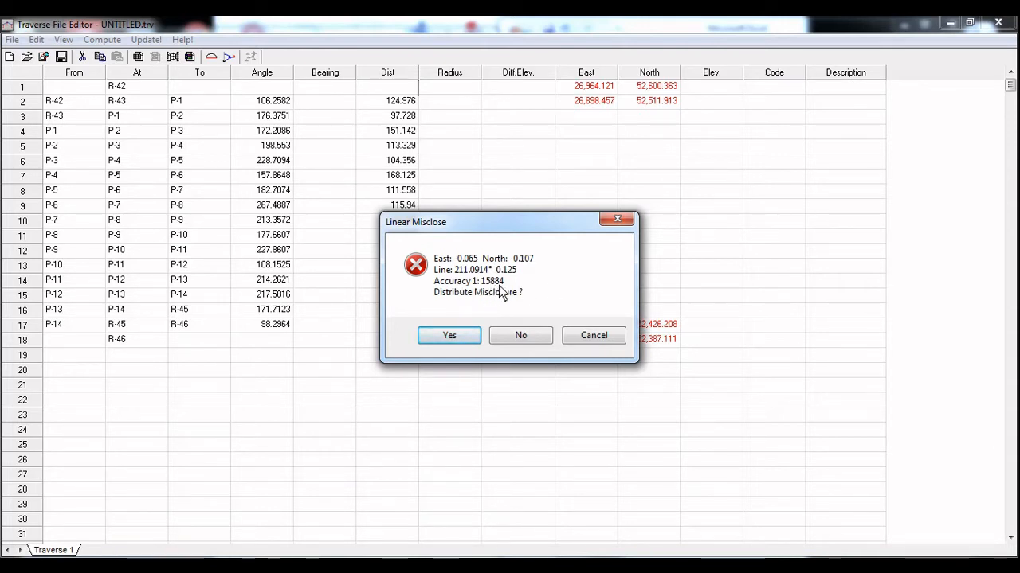
pyautogui.click(450, 336)
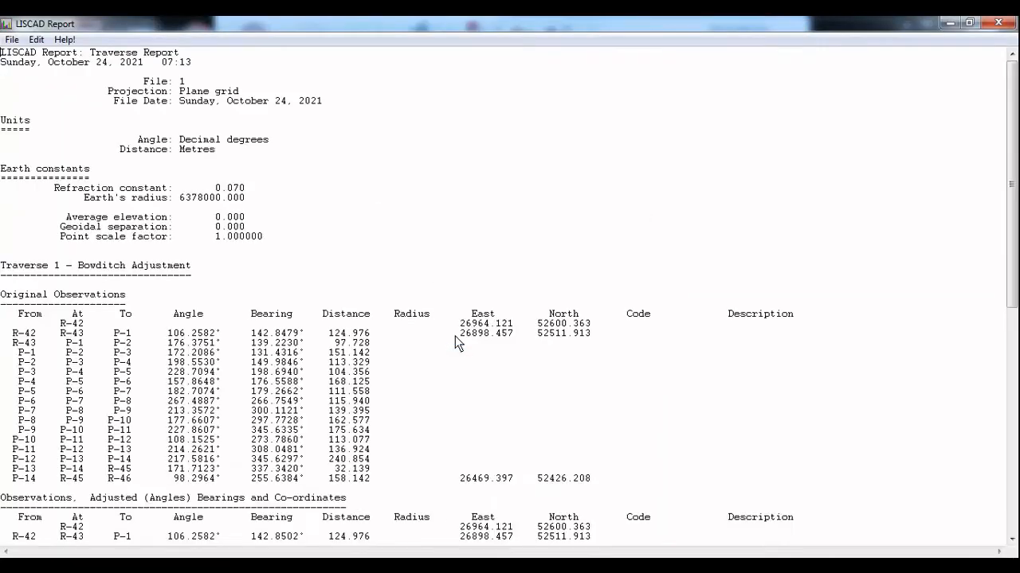
# Examine the traverse report's original, adjusted and computed values and its misclose section, then close the report without saving
pyautogui.scroll(-6, 457, 343)
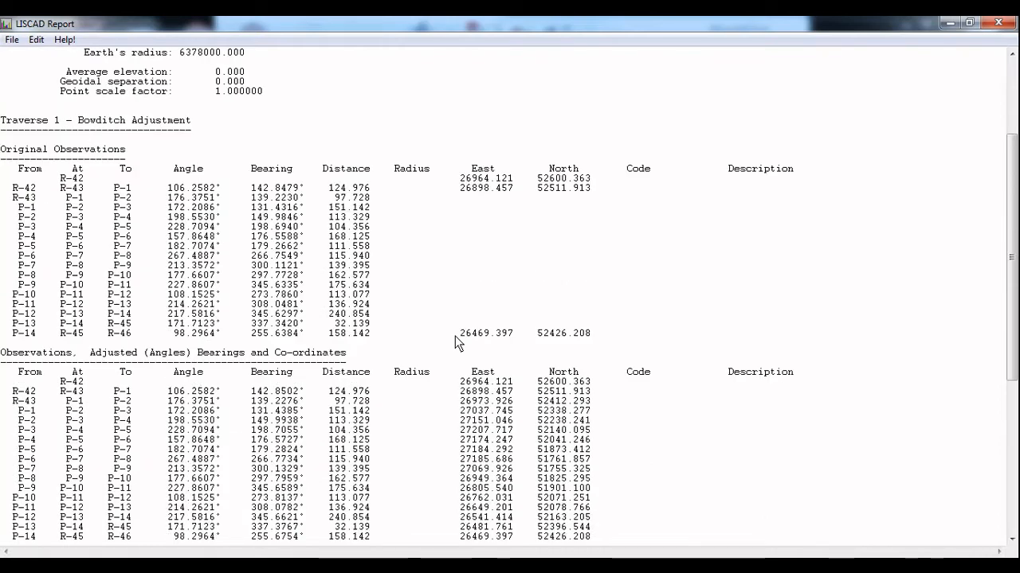
pyautogui.scroll(6, 457, 342)
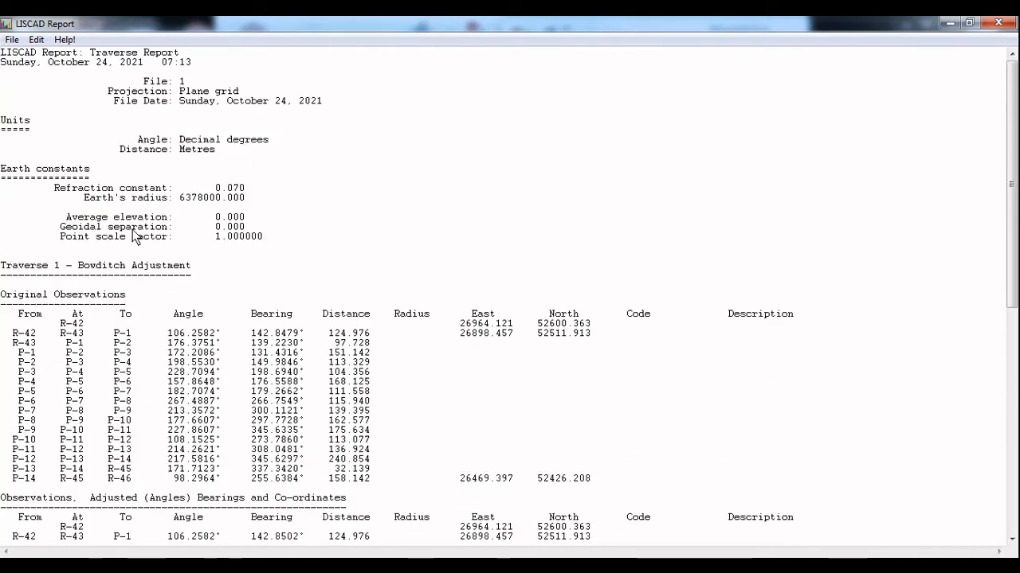
pyautogui.scroll(-5, 151, 247)
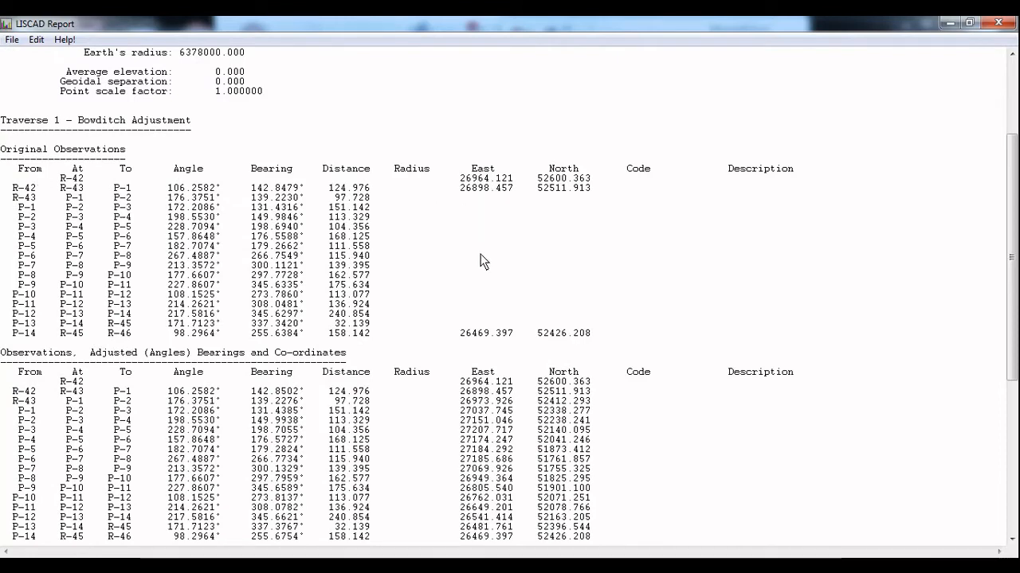
pyautogui.scroll(-2, 472, 267)
pyautogui.scroll(-1, 472, 275)
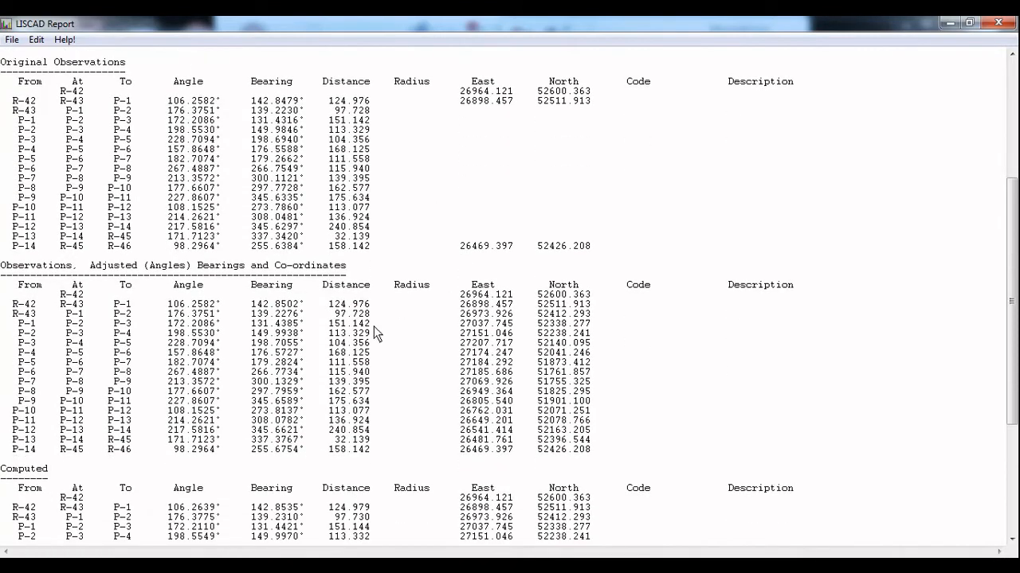
pyautogui.scroll(-2, 147, 301)
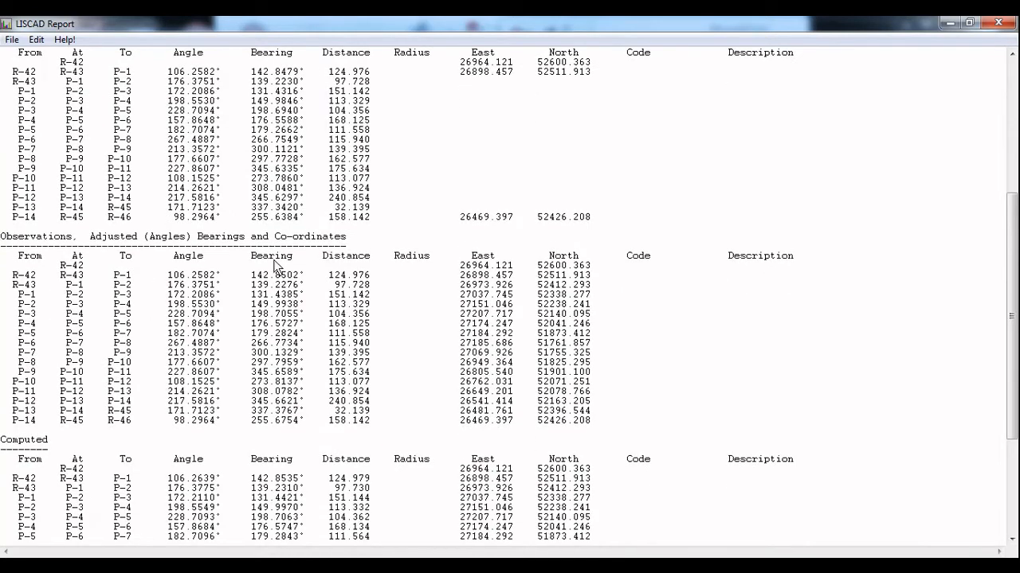
pyautogui.scroll(-6, 285, 277)
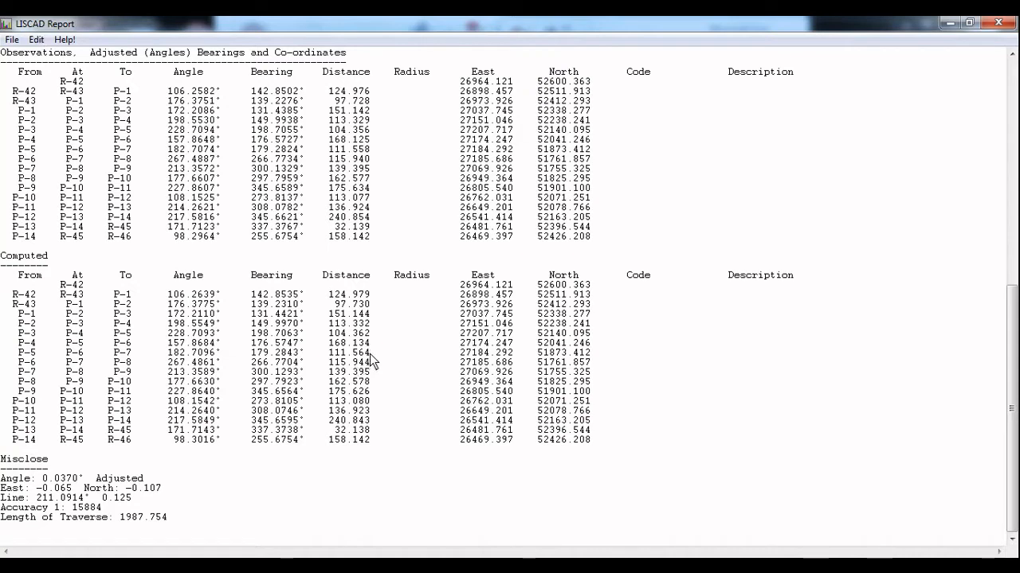
pyautogui.click(11, 42)
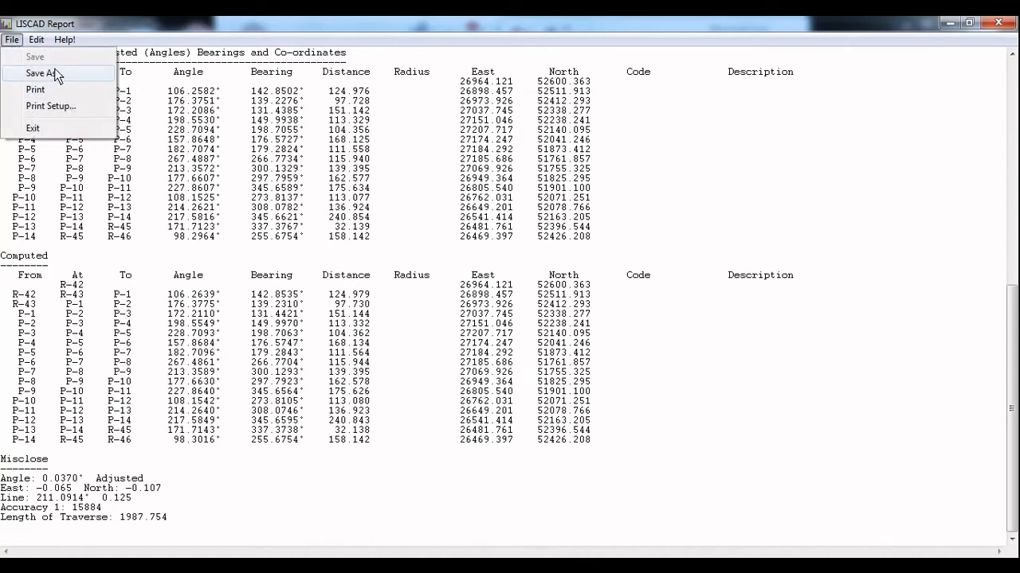
pyautogui.click(635, 413)
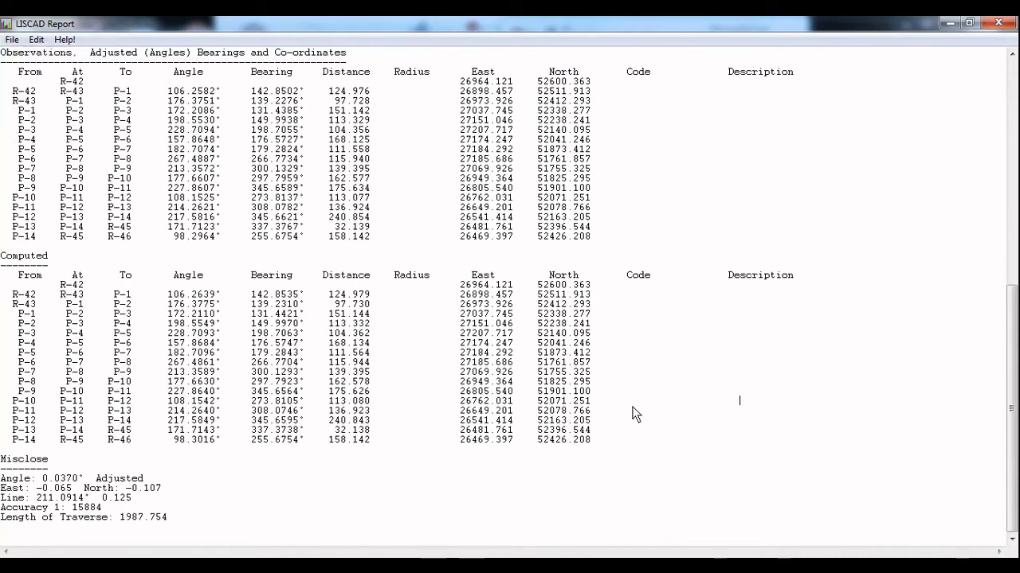
pyautogui.scroll(15, 635, 412)
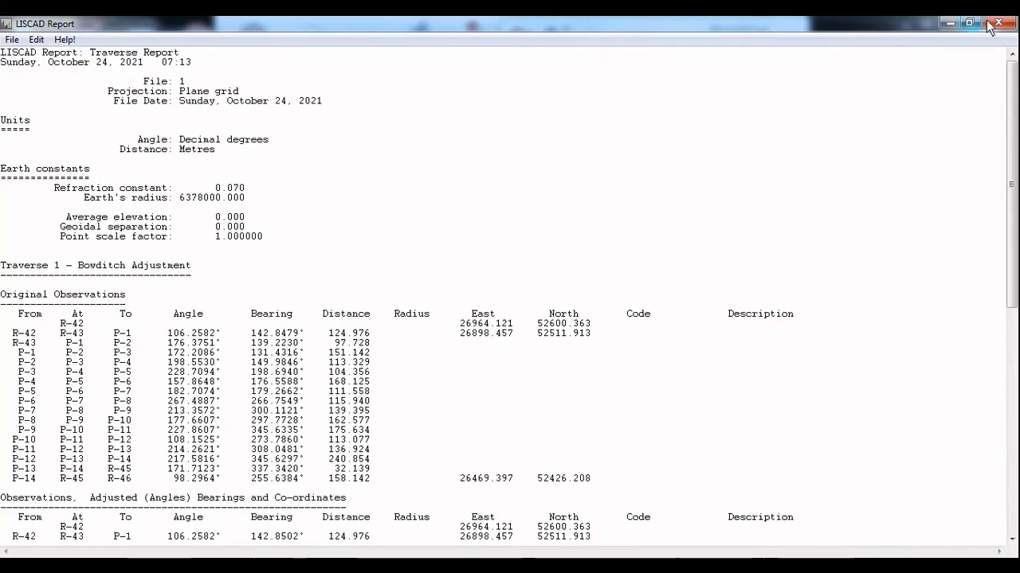
pyautogui.click(990, 25)
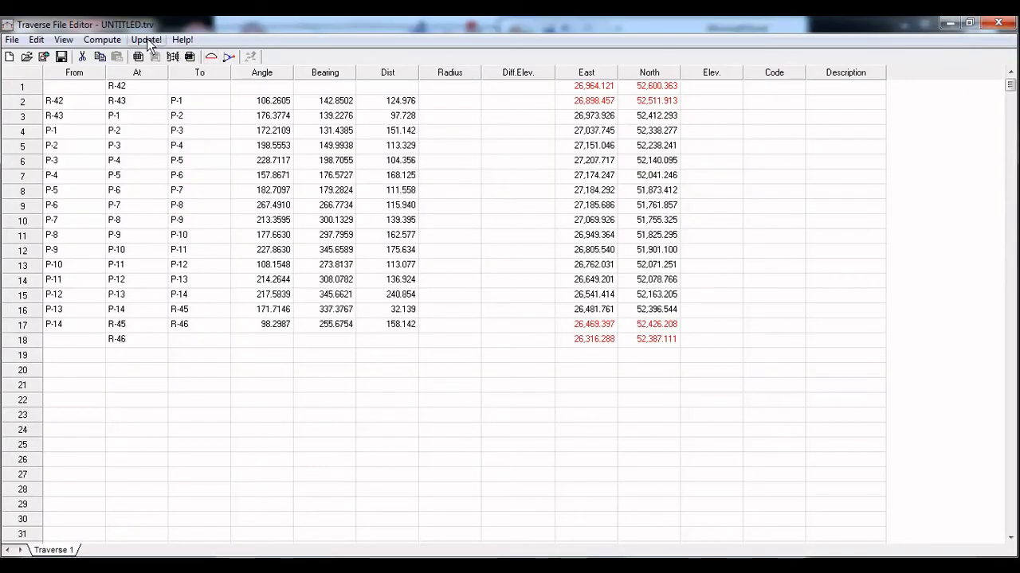
# Update the project with the adjusted coordinates of Traverse 1 after checking the point list from R-42 to R-46
pyautogui.click(146, 40)
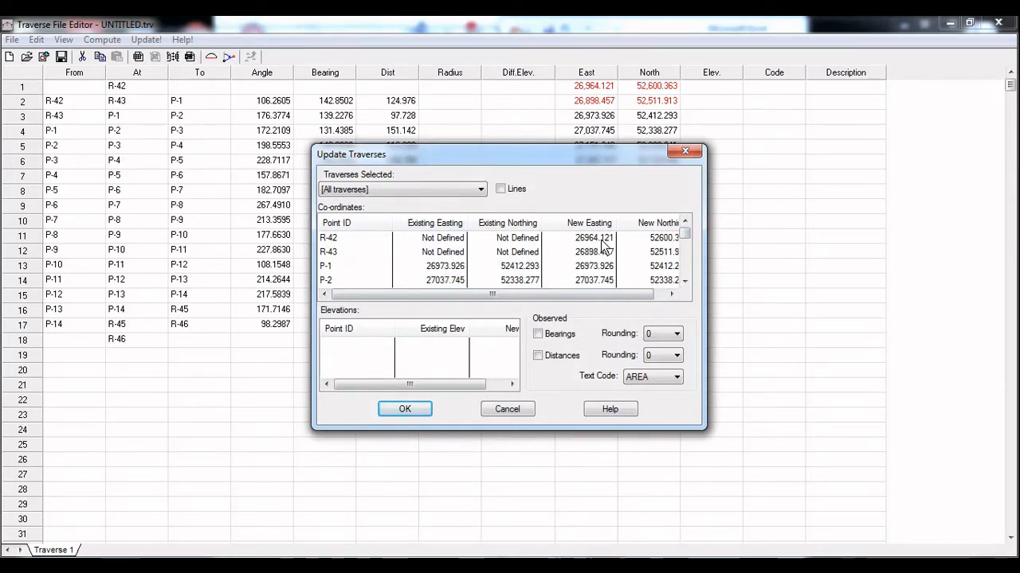
pyautogui.scroll(-1, 510, 268)
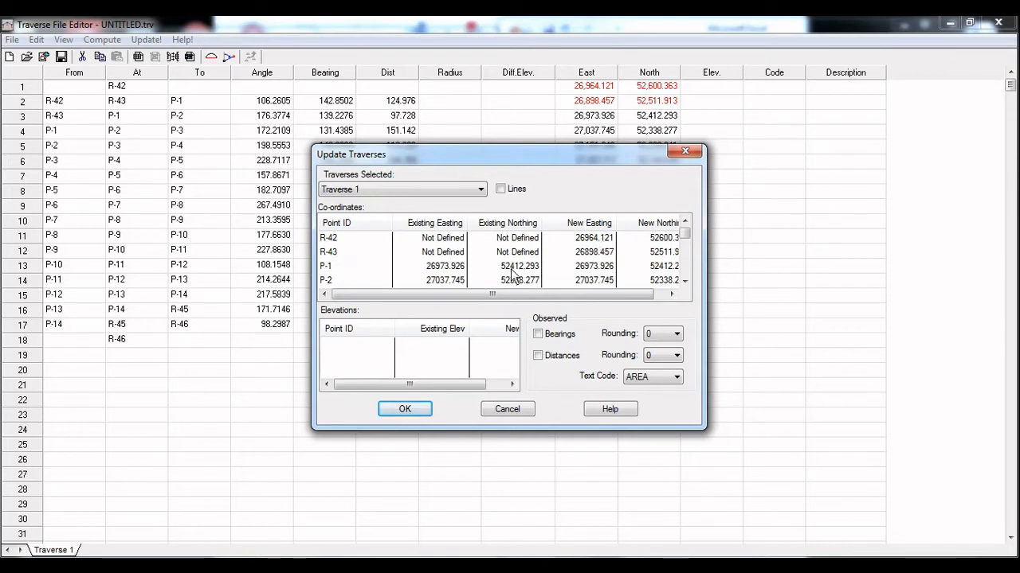
pyautogui.click(682, 241)
pyautogui.moveTo(682, 241); pyautogui.dragTo(683, 289)
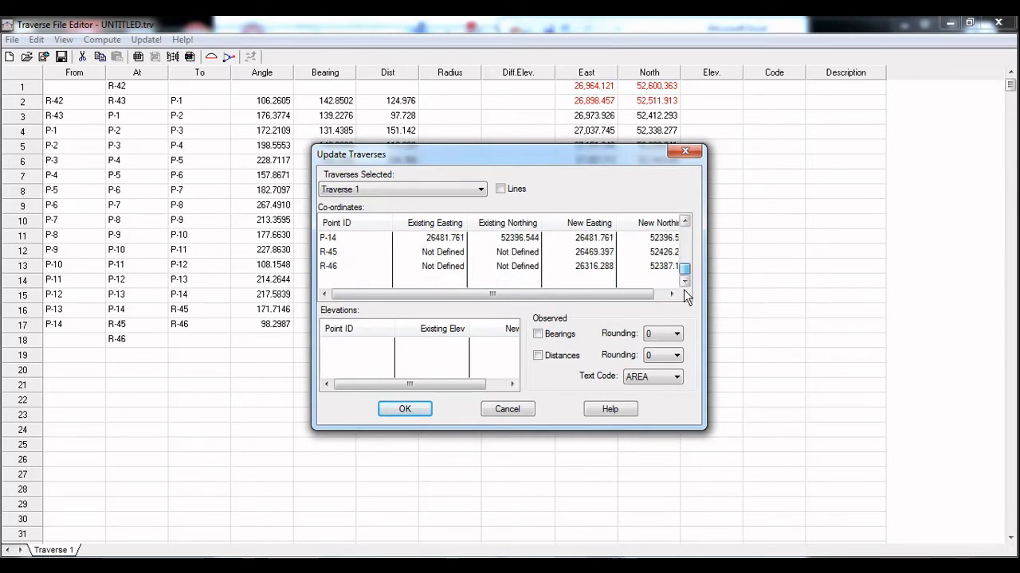
pyautogui.click(405, 408)
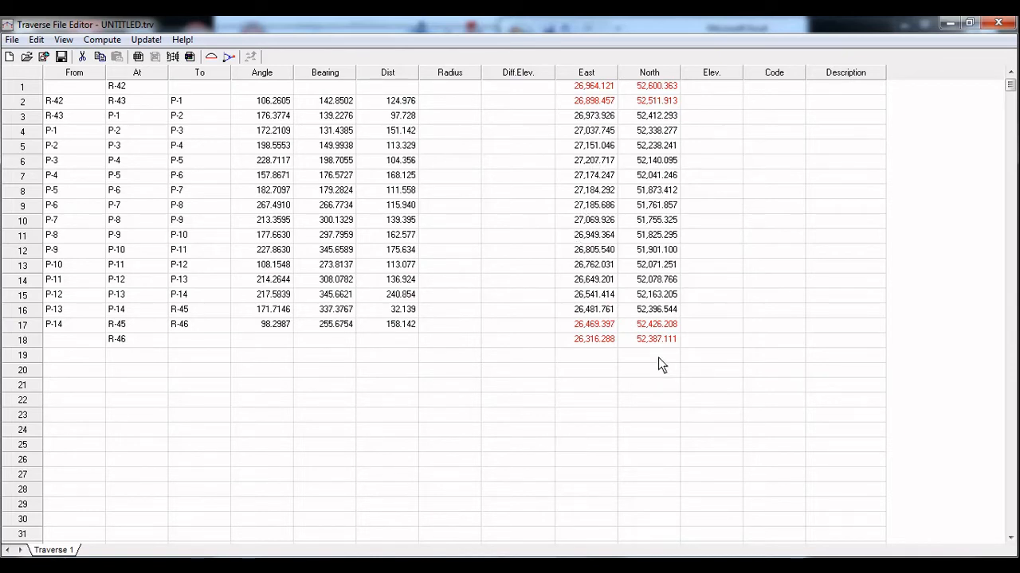
pyautogui.click(766, 87)
pyautogui.moveTo(584, 86); pyautogui.dragTo(628, 341)
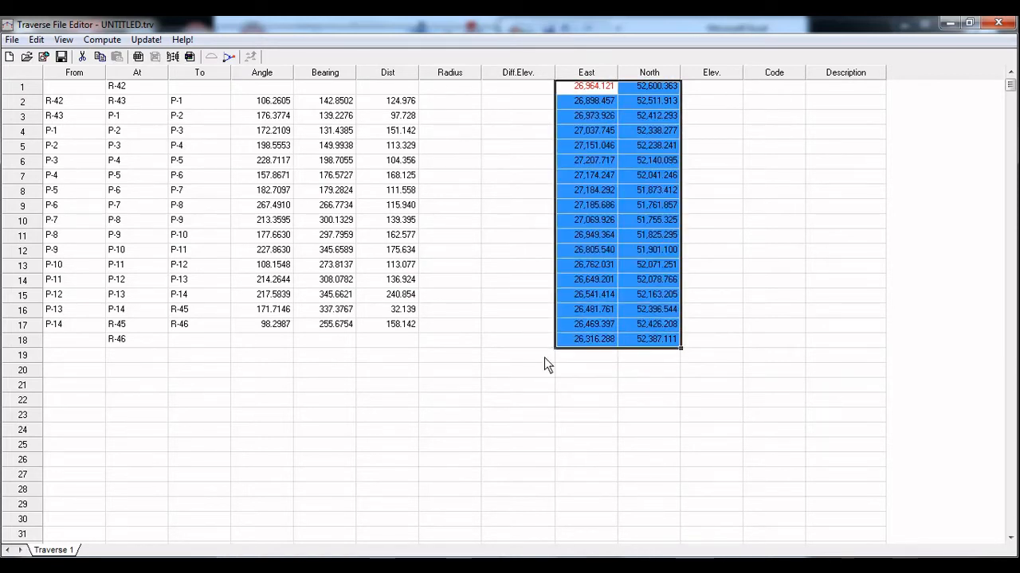
pyautogui.keyDown('shift'); pyautogui.moveTo(114, 88); pyautogui.dragTo(115, 173); pyautogui.keyUp('shift')
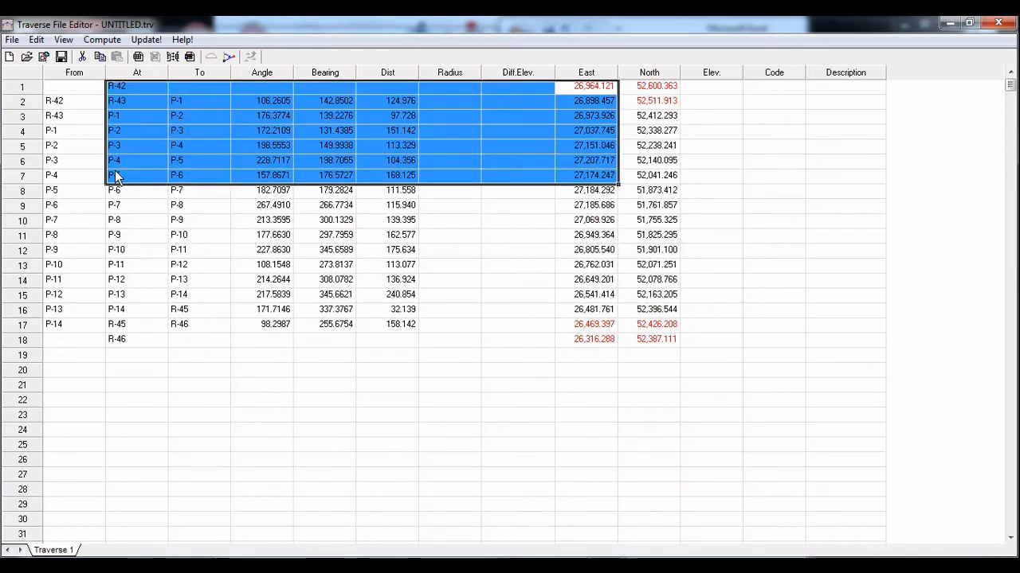
pyautogui.click(249, 387)
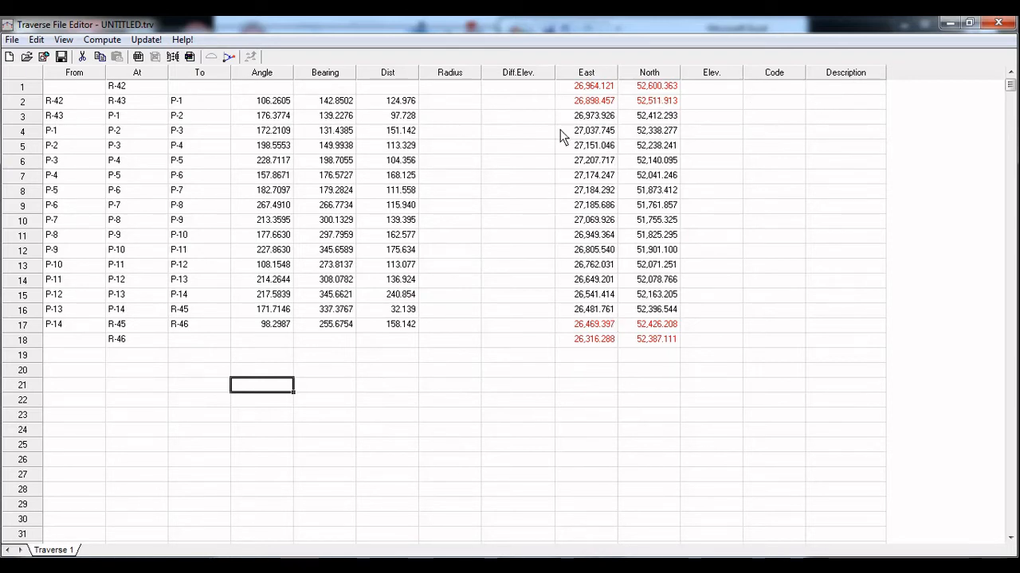
# Compute Traverse 1 again with Bowditch adjustment, angular misclose adjustment and report output
pyautogui.click(97, 39)
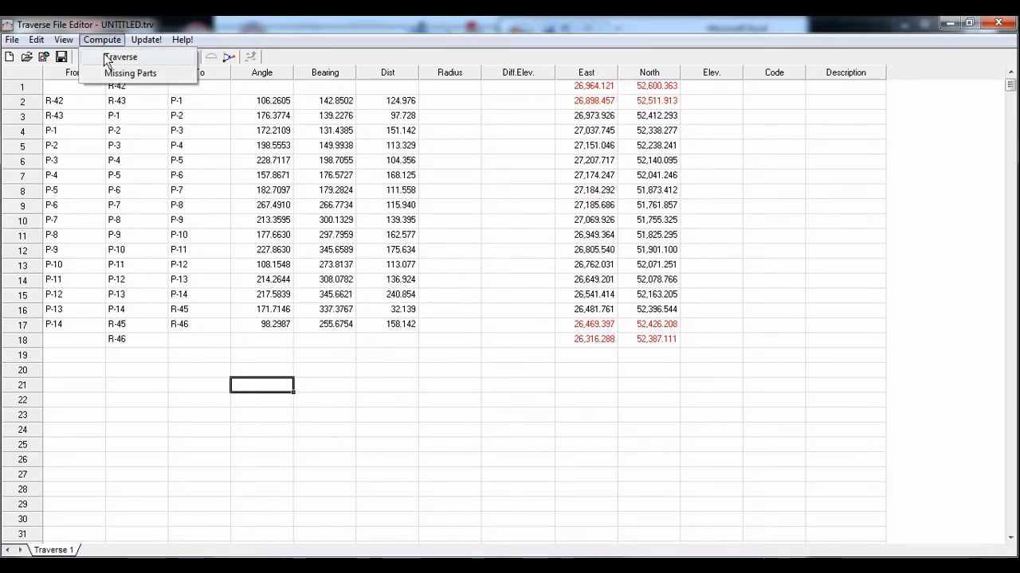
pyautogui.click(119, 57)
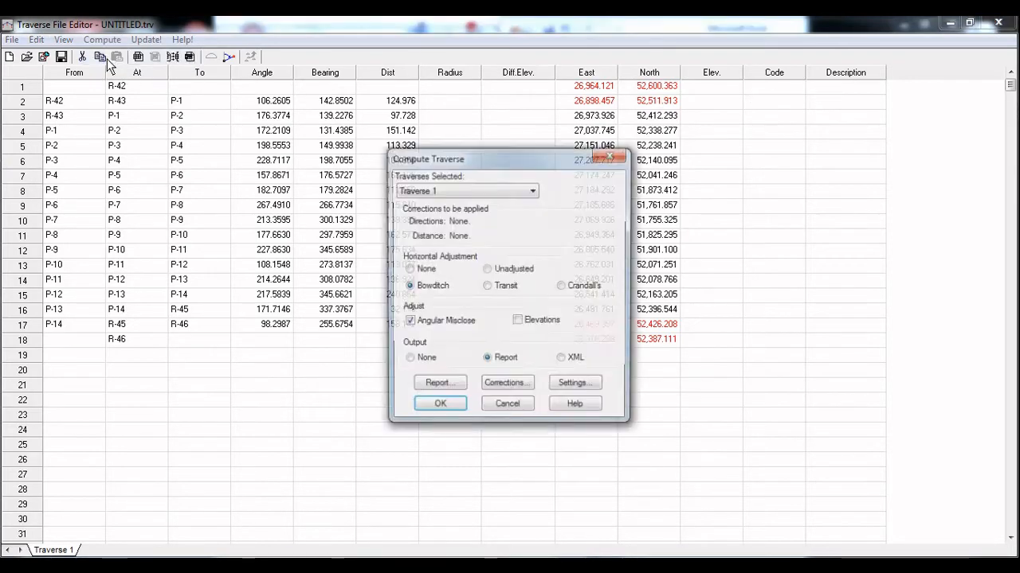
pyautogui.click(438, 386)
pyautogui.click(450, 322)
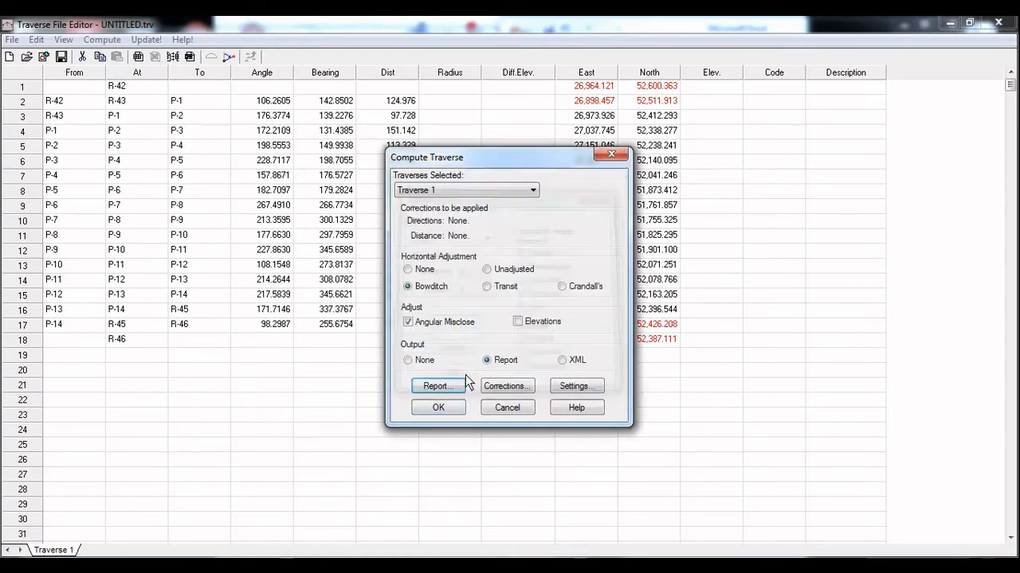
pyautogui.click(438, 407)
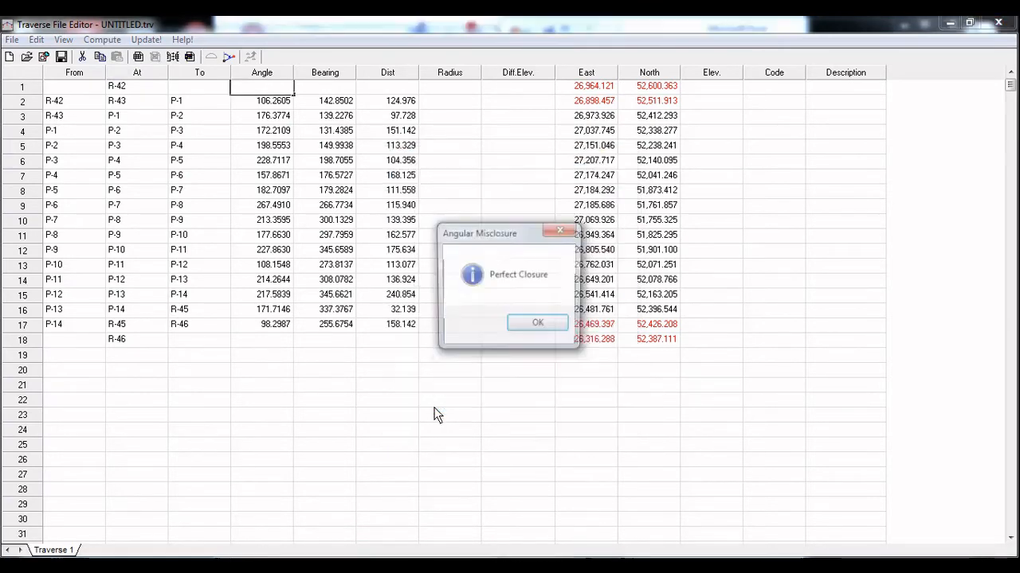
pyautogui.click(538, 327)
pyautogui.click(449, 335)
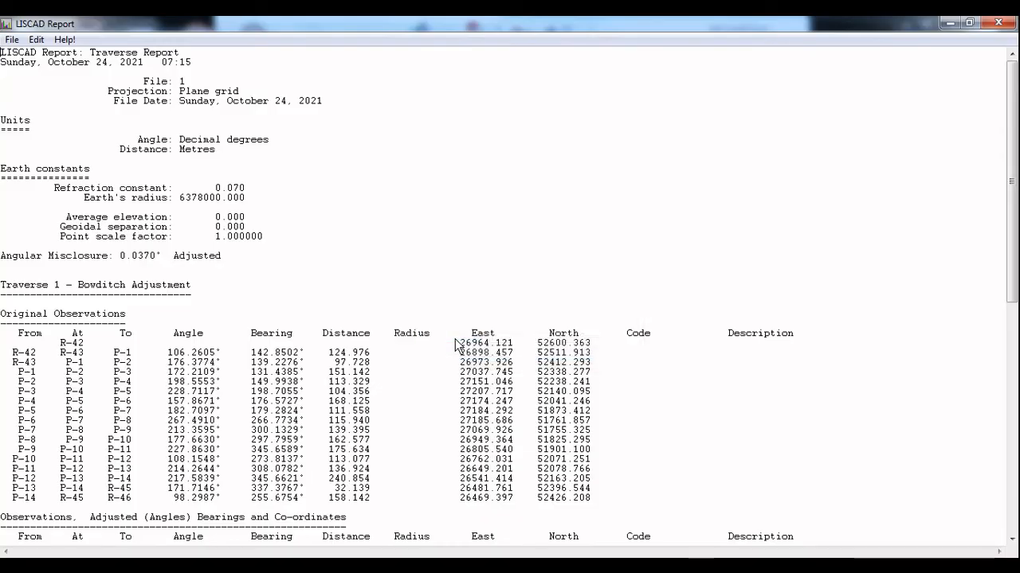
# Examine the adjusted observations, computed coordinates and misclose section of the traverse report, then close the report
pyautogui.scroll(-12, 280, 434)
pyautogui.scroll(-3, 281, 434)
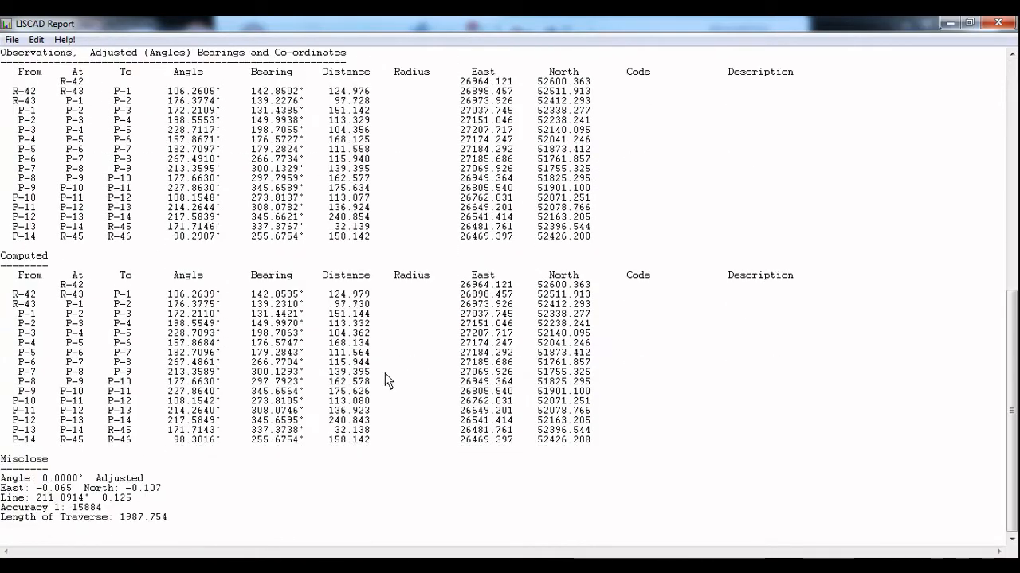
pyautogui.moveTo(452, 293); pyautogui.dragTo(587, 473)
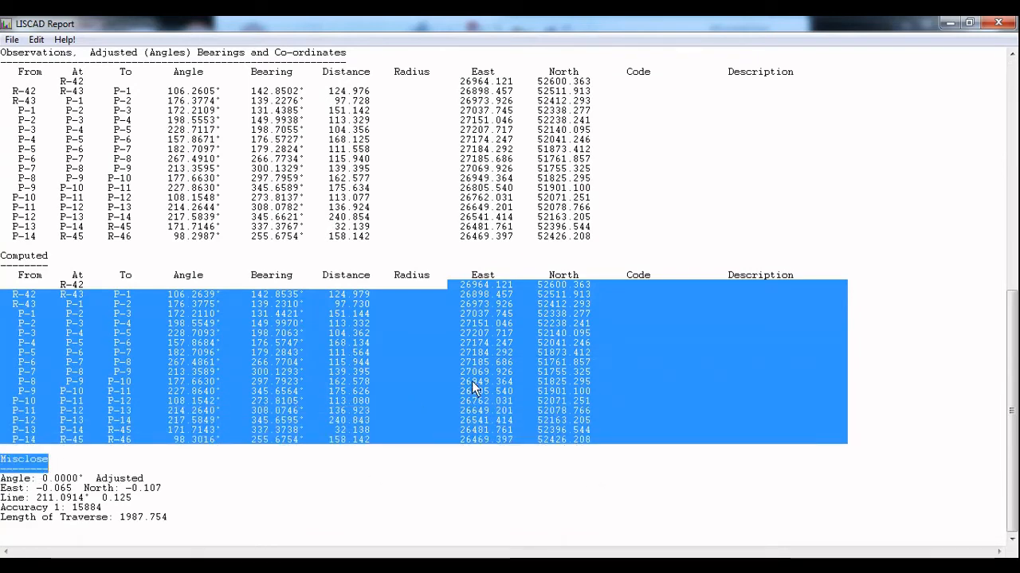
pyautogui.click(738, 160)
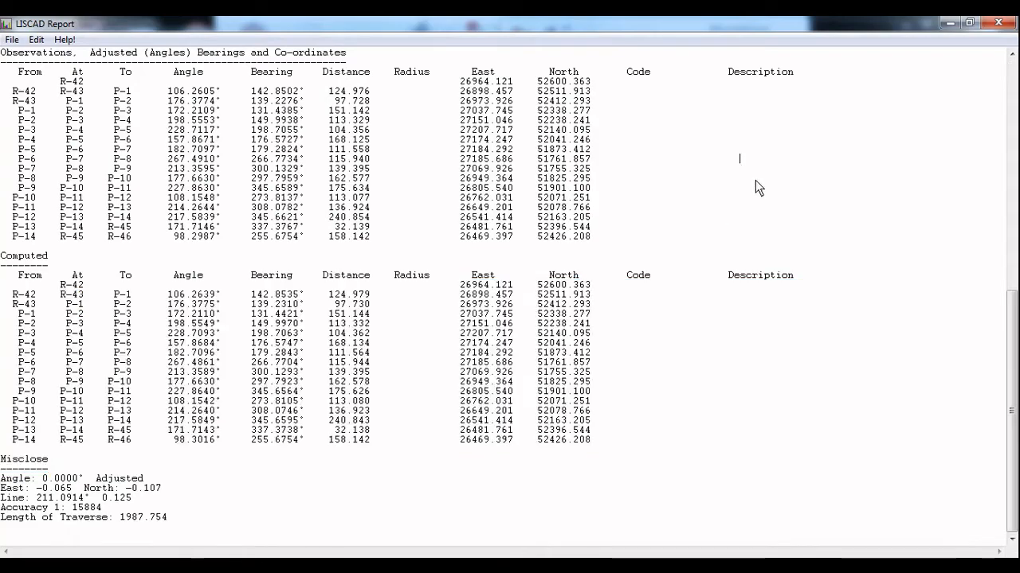
pyautogui.click(998, 23)
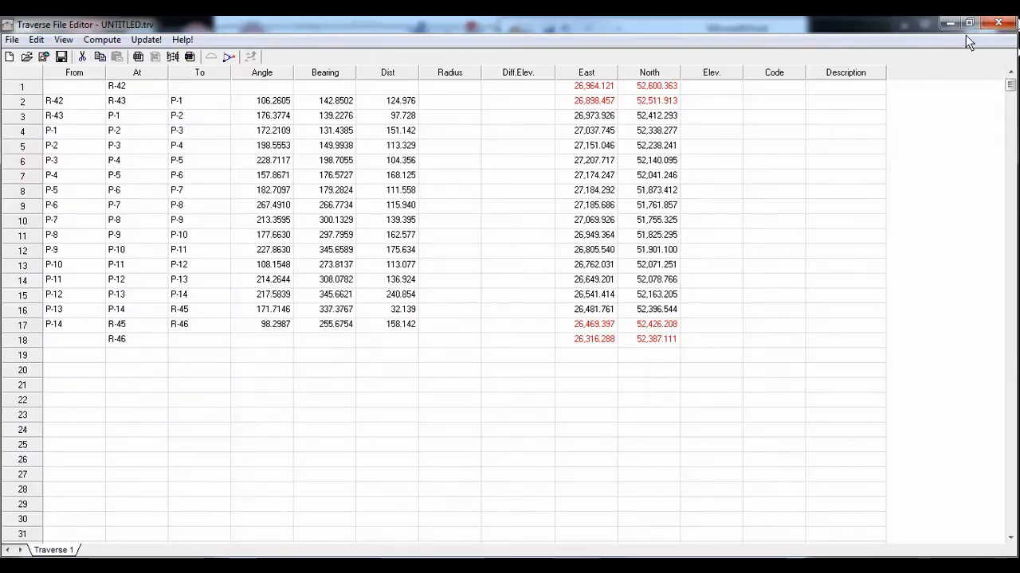
# Close the Traverse File Editor without saving and display the closed traverse observations on Sheet3 of the Excel workbook
pyautogui.click(1010, 23)
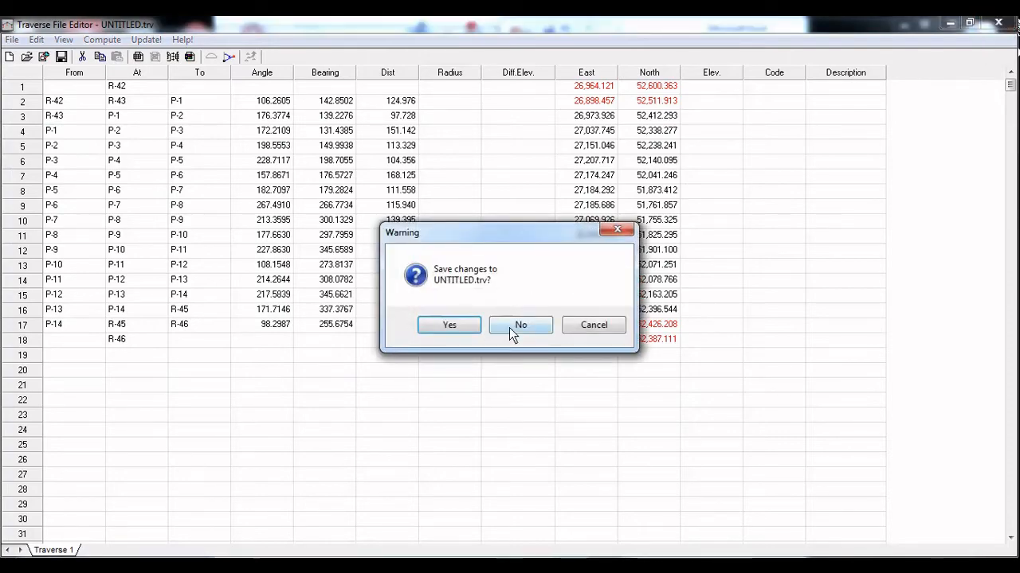
pyautogui.click(509, 327)
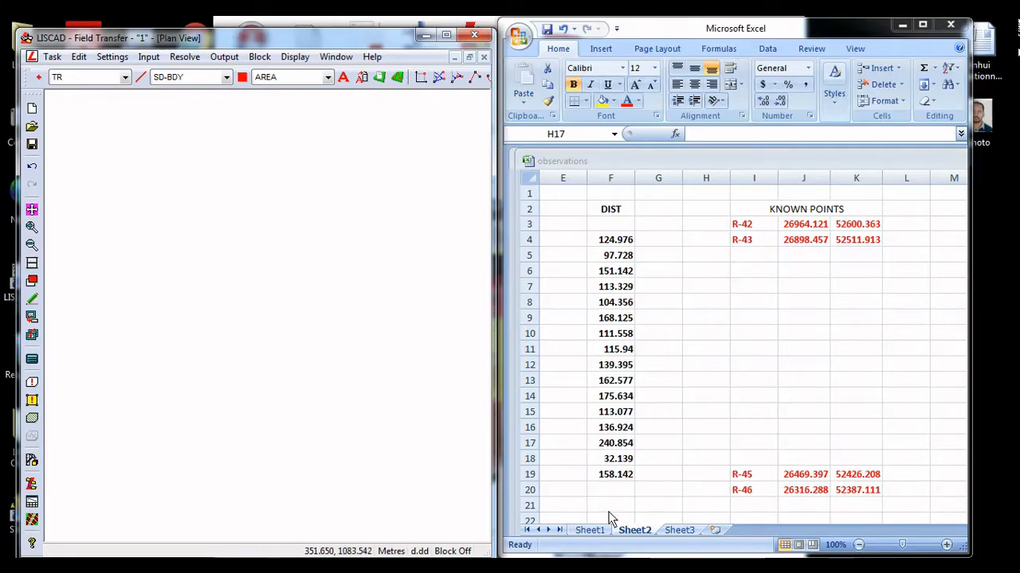
pyautogui.click(588, 529)
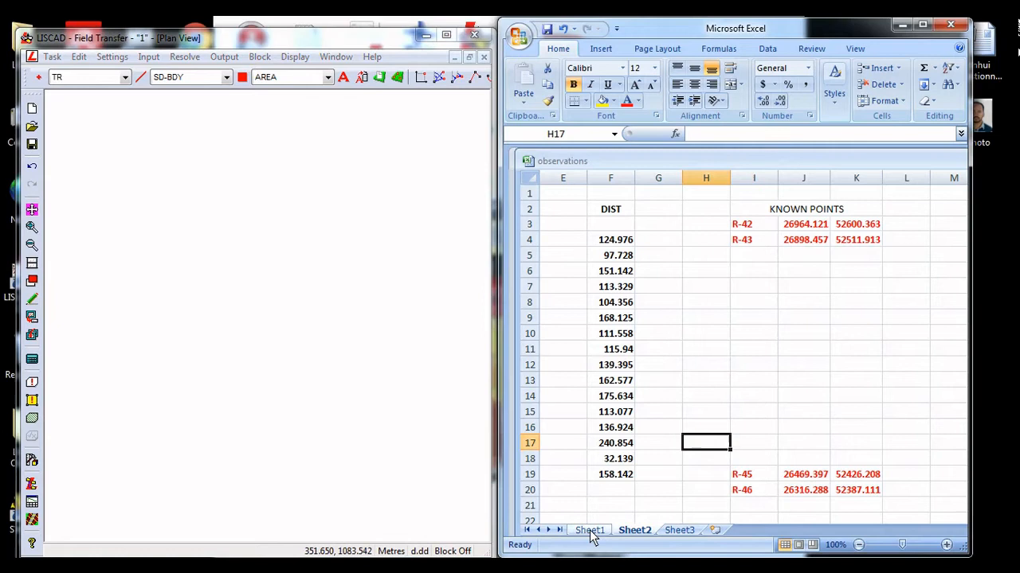
pyautogui.click(674, 532)
pyautogui.click(212, 294)
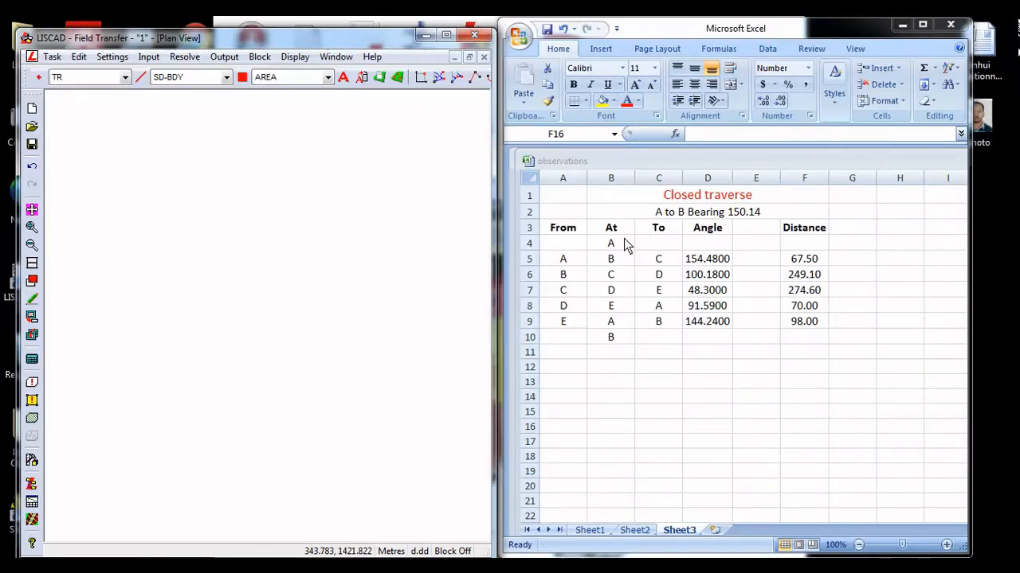
# Enter starting coordinates of 1000 and 1000 in cells H4 and I4, in point A's row
pyautogui.click(892, 244)
pyautogui.write('1000')
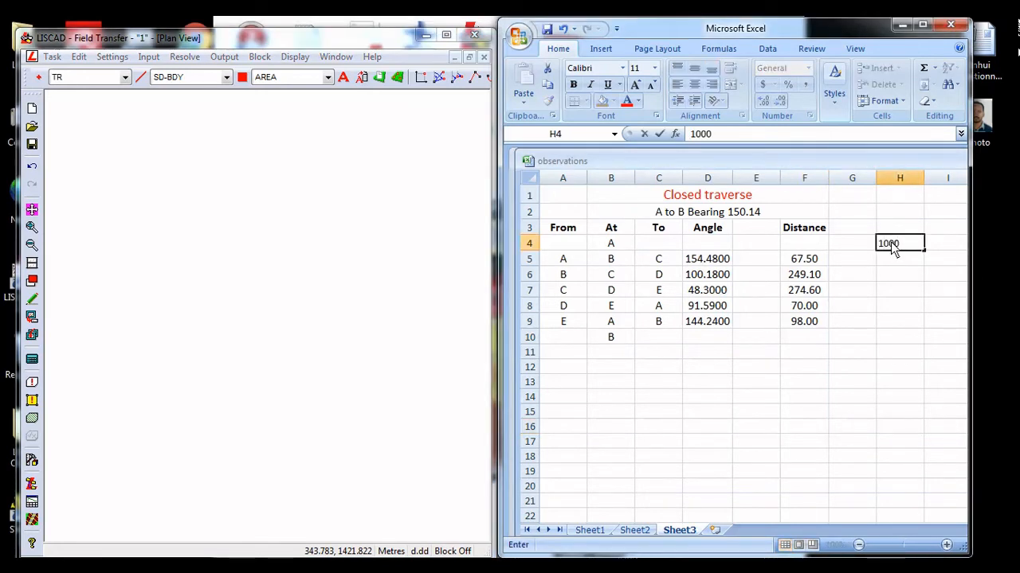
pyautogui.press('Tab')
pyautogui.write('1000')
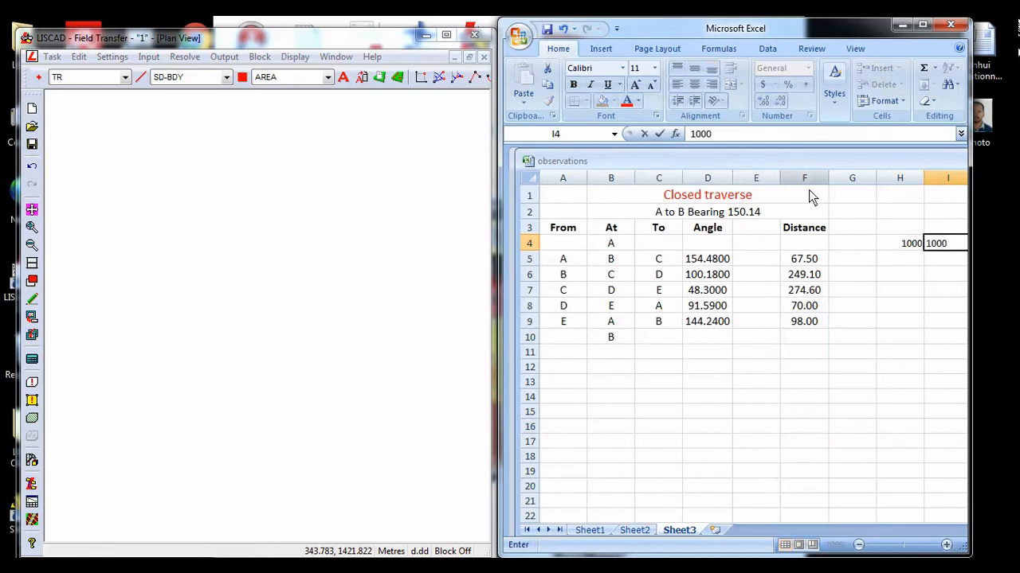
pyautogui.press('Return')
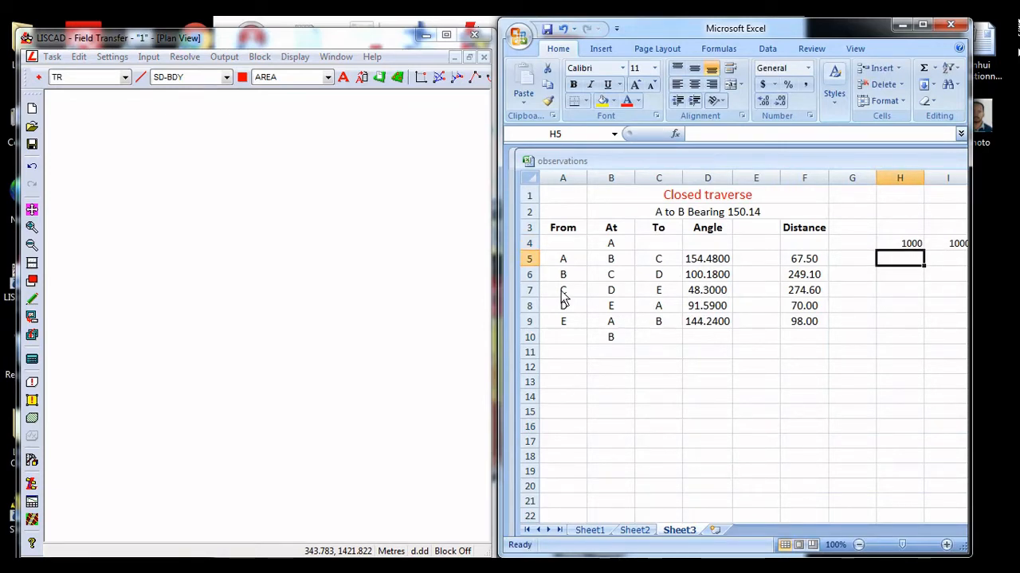
# Switch LISCAD to the Computations task and start creating a point, dismissing the Point by Traversing dialog
pyautogui.click(52, 58)
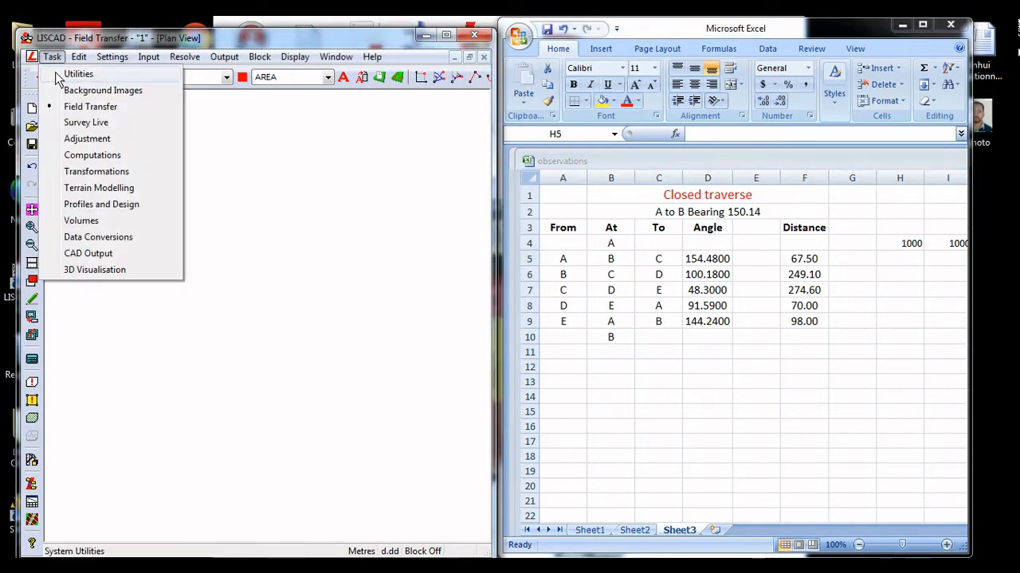
pyautogui.click(90, 157)
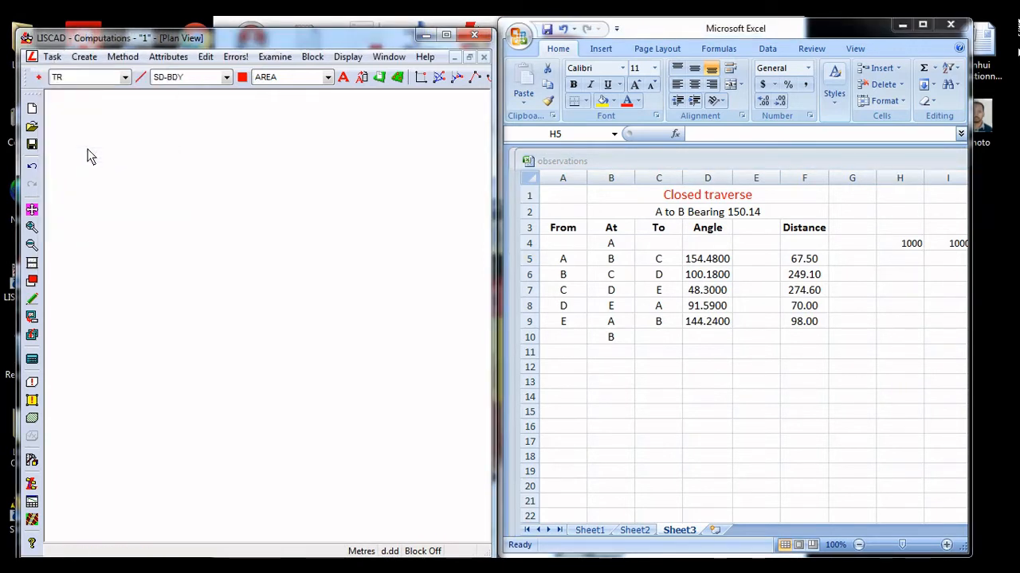
pyautogui.click(89, 59)
pyautogui.click(95, 76)
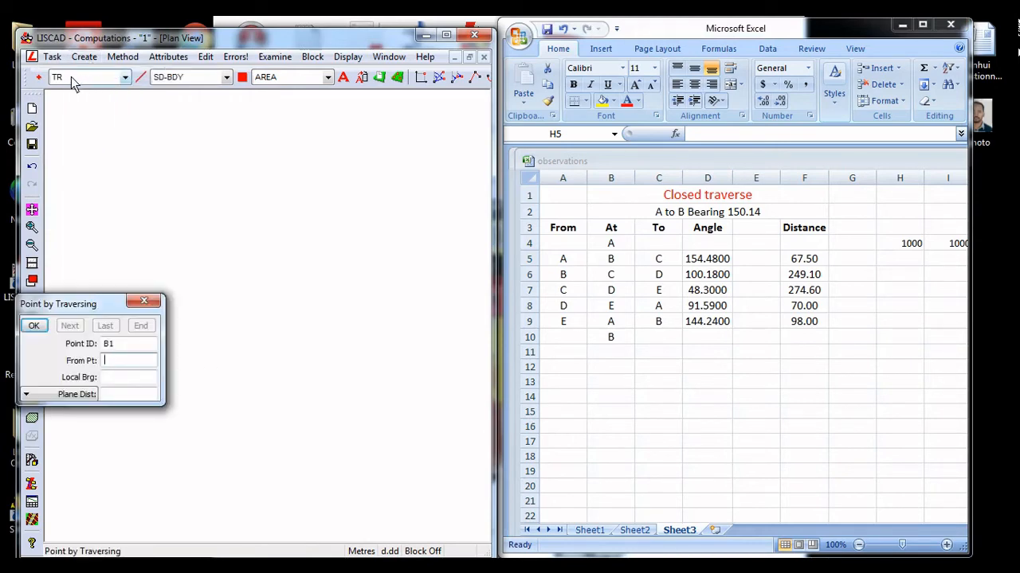
pyautogui.click(144, 301)
# Create point A by co-ordinates with East 1000 and North 1000, then end point entry
pyautogui.click(121, 57)
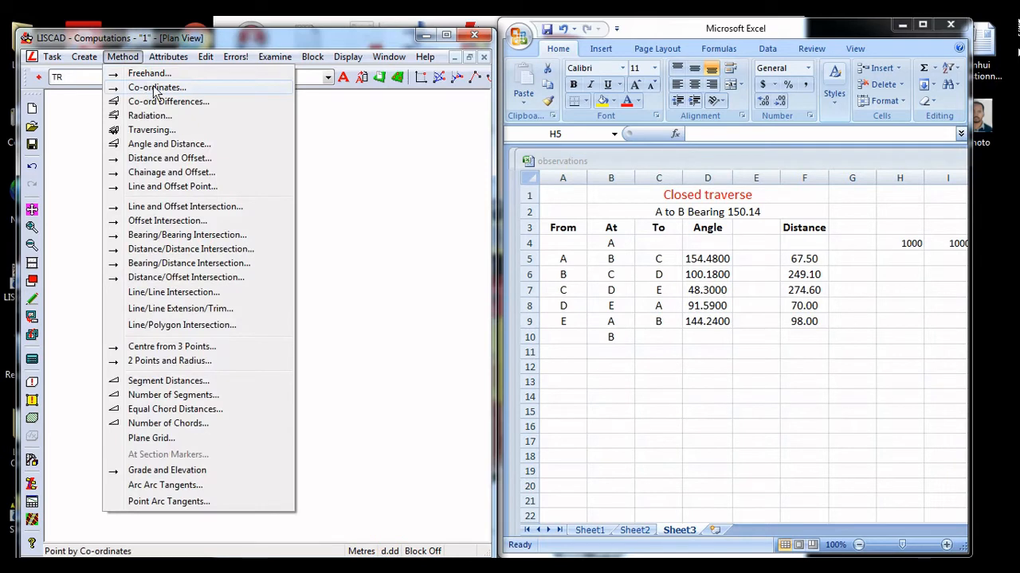
pyautogui.click(150, 84)
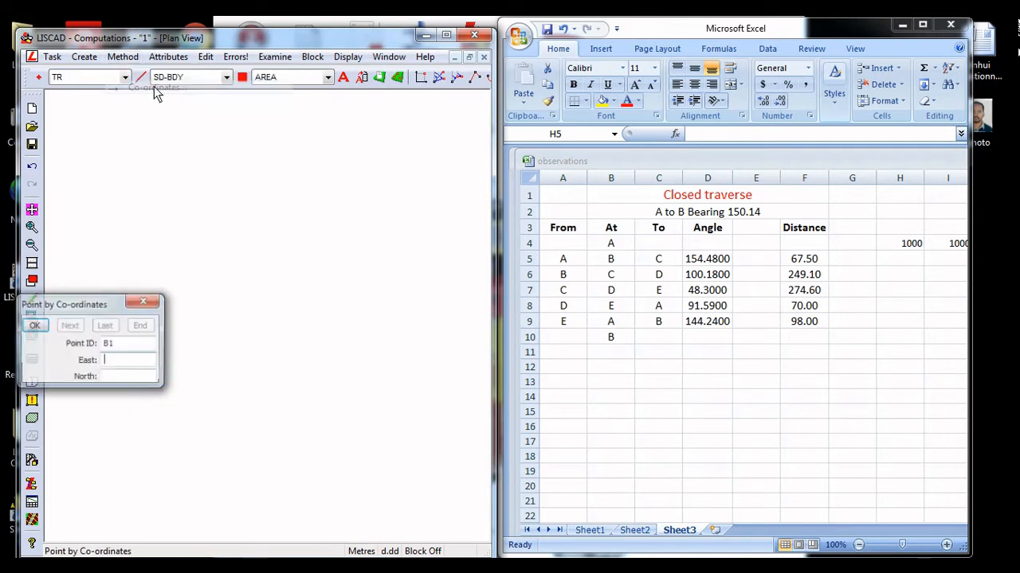
pyautogui.write('A')
pyautogui.click(120, 357)
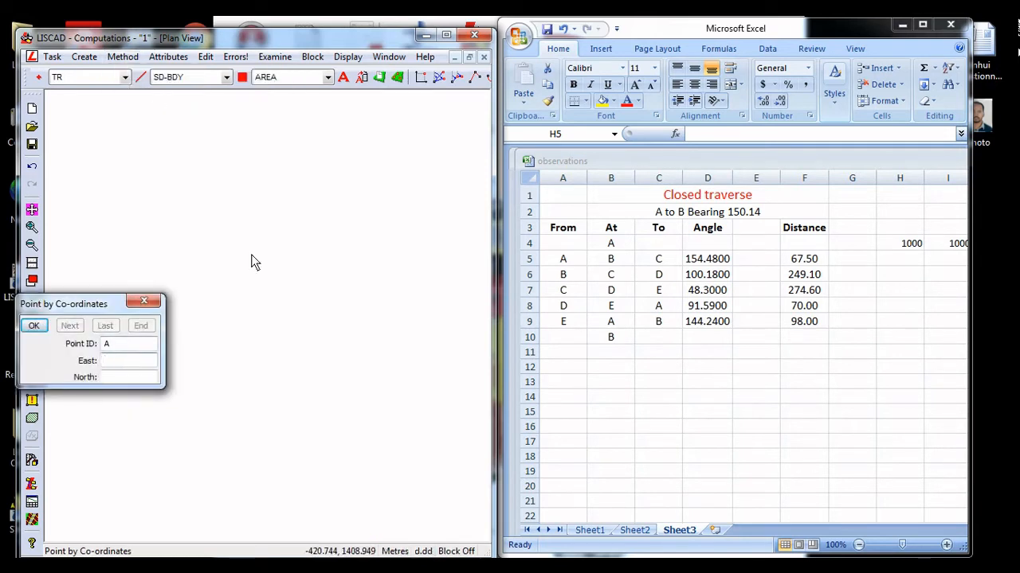
pyautogui.write('1000')
pyautogui.press('Tab')
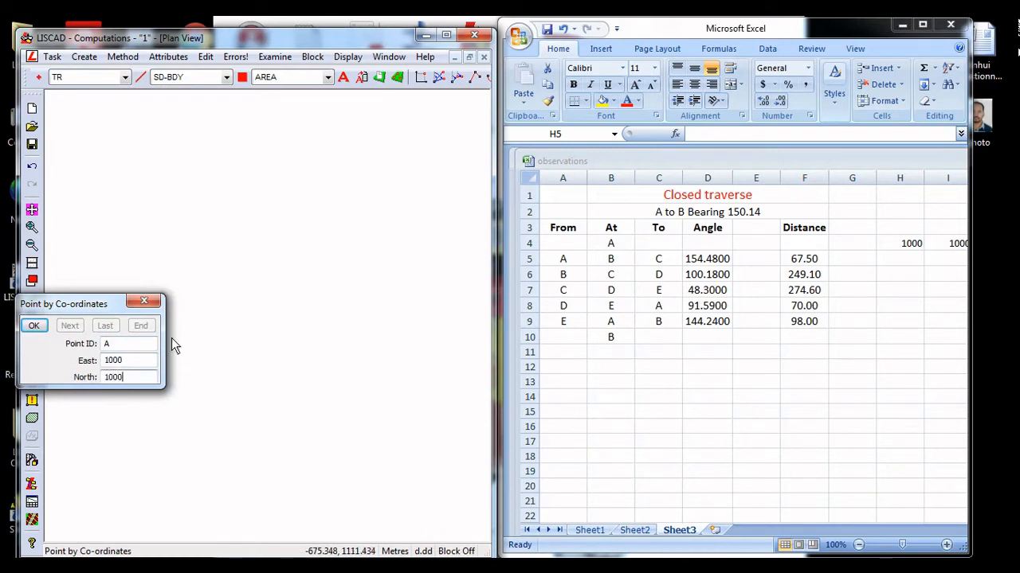
pyautogui.click(44, 325)
pyautogui.click(34, 325)
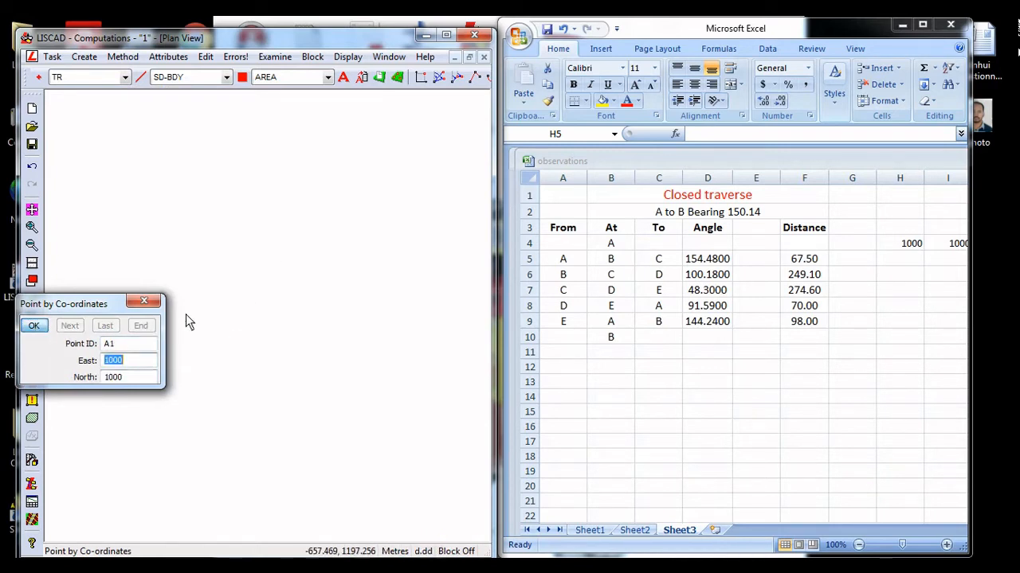
pyautogui.click(143, 300)
# Examine the existing points P-1 to P-14 from the earlier traverse in the plan view
pyautogui.click(33, 212)
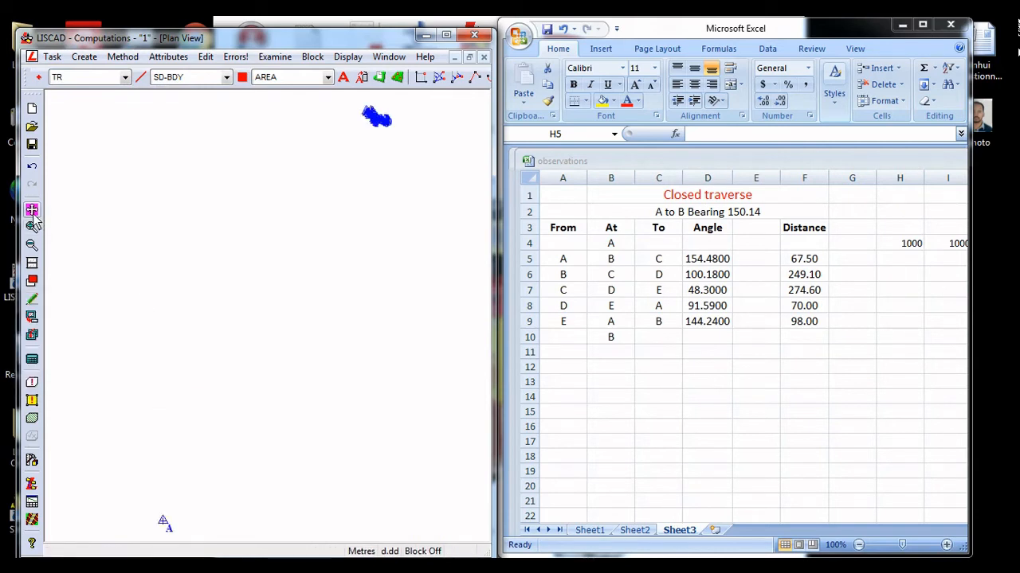
pyautogui.moveTo(351, 247); pyautogui.dragTo(269, 397, button='middle')
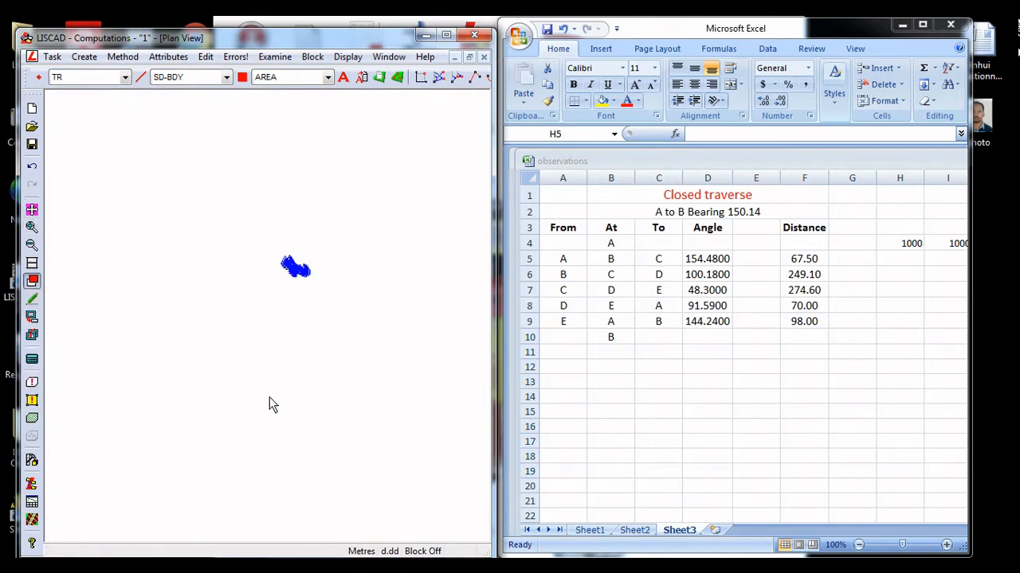
pyautogui.click(272, 306)
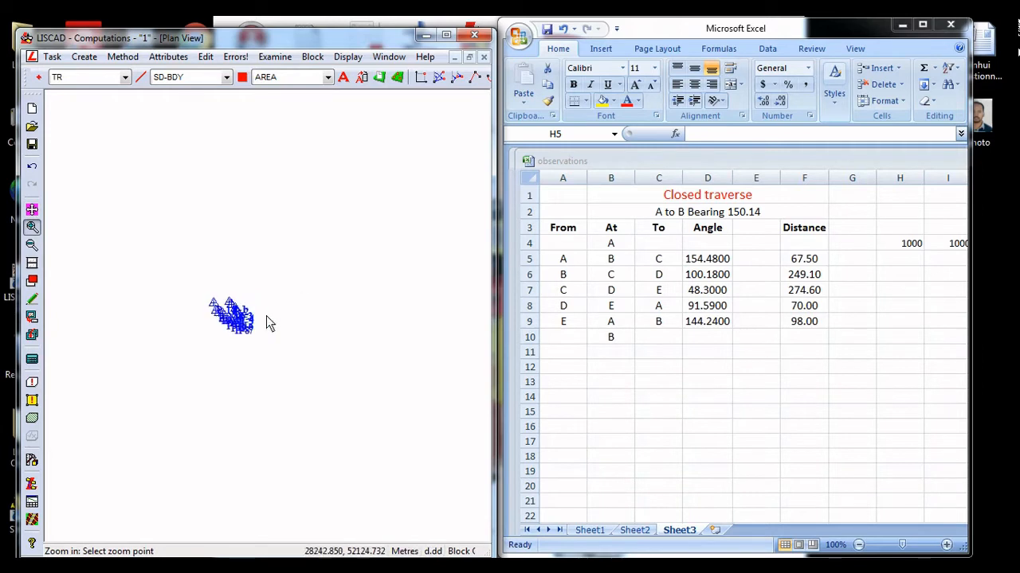
pyautogui.click(245, 322)
pyautogui.click(228, 314)
pyautogui.click(241, 299)
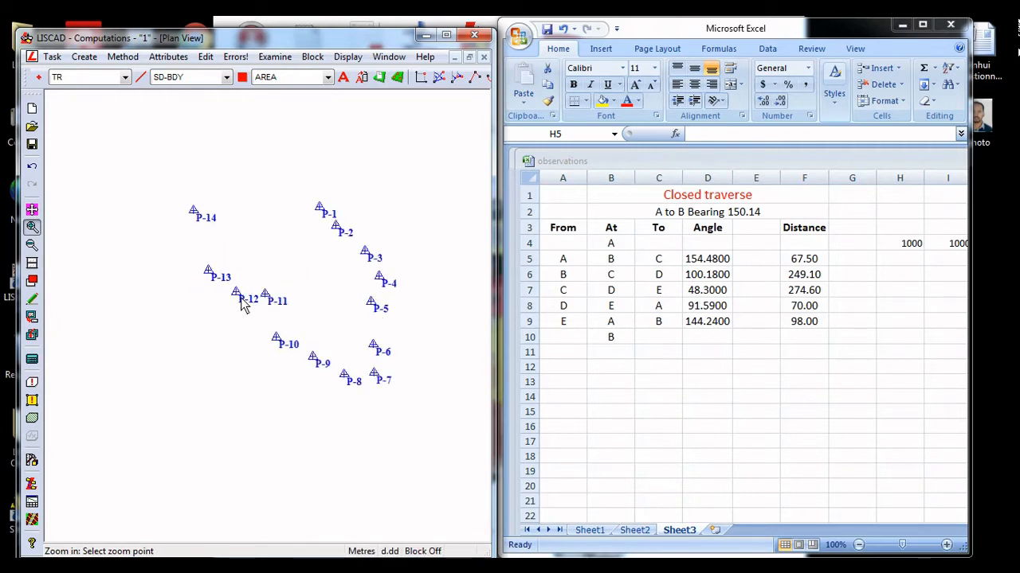
pyautogui.click(243, 306)
pyautogui.click(32, 244)
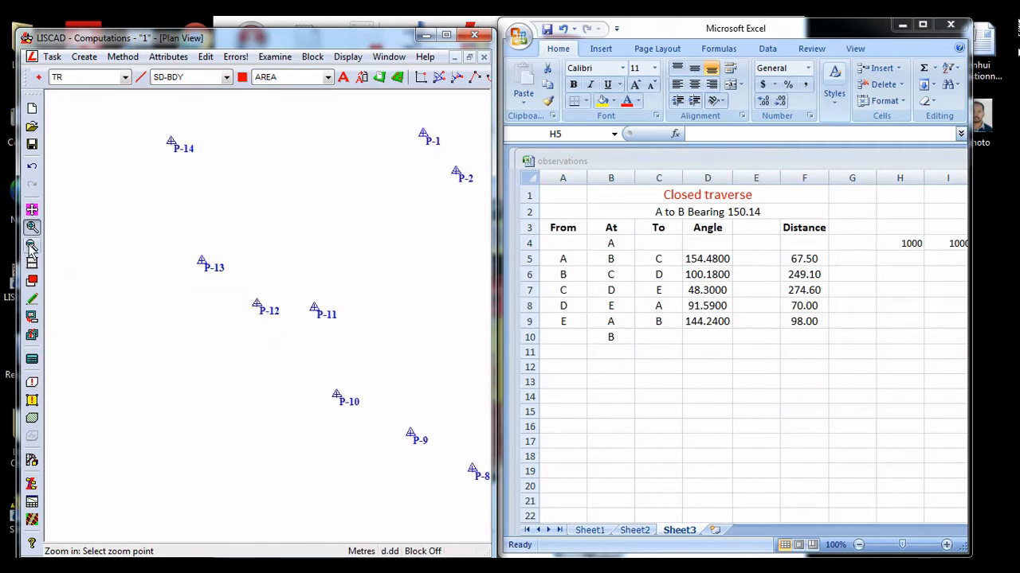
pyautogui.click(246, 313)
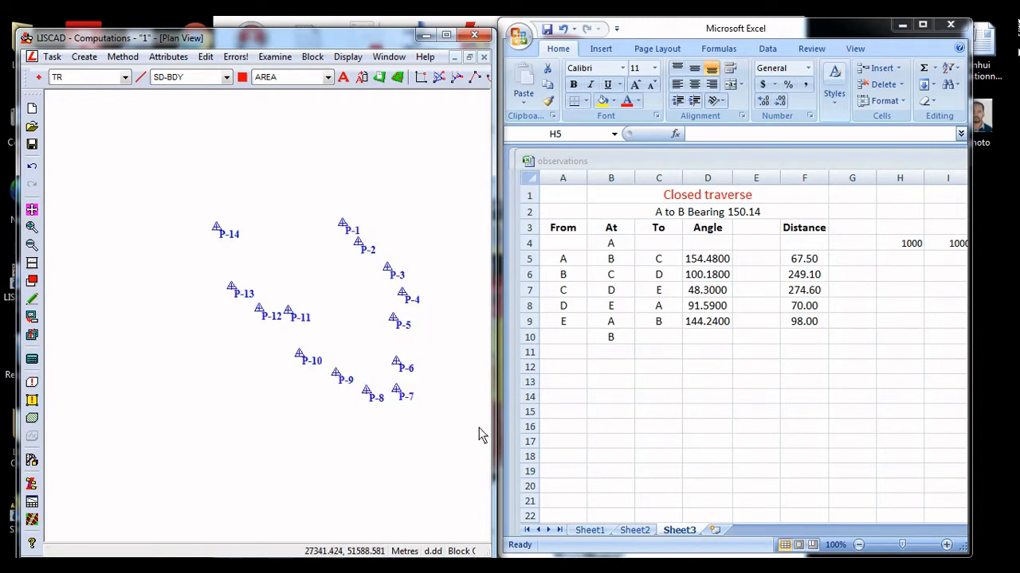
pyautogui.scroll(-1, 282, 387)
pyautogui.moveTo(282, 387); pyautogui.dragTo(363, 306, button='middle')
# Show the full extent of the plan and centre a close-up view on point A
pyautogui.click(34, 211)
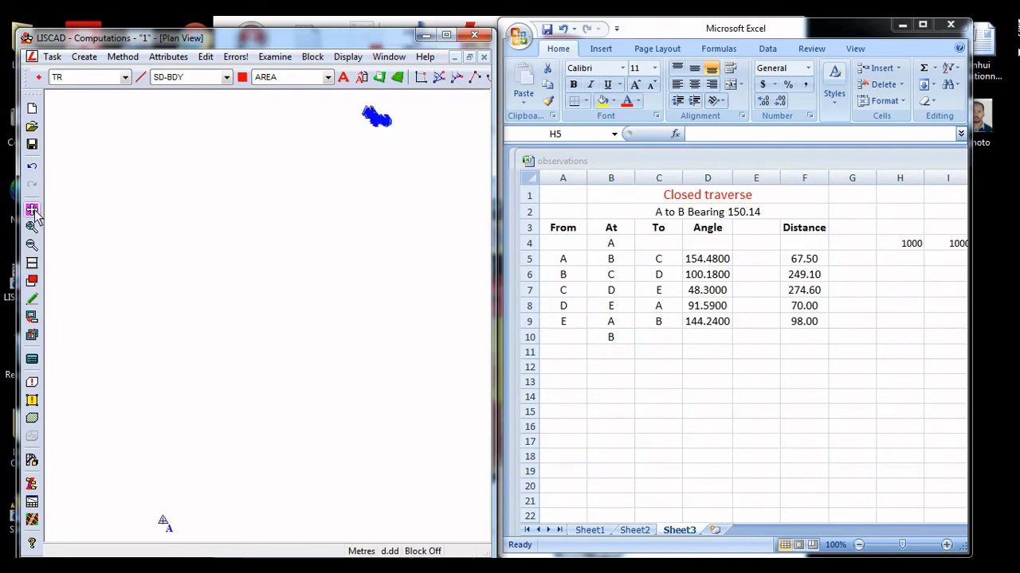
pyautogui.moveTo(162, 469); pyautogui.dragTo(251, 282, button='middle')
pyautogui.click(31, 227)
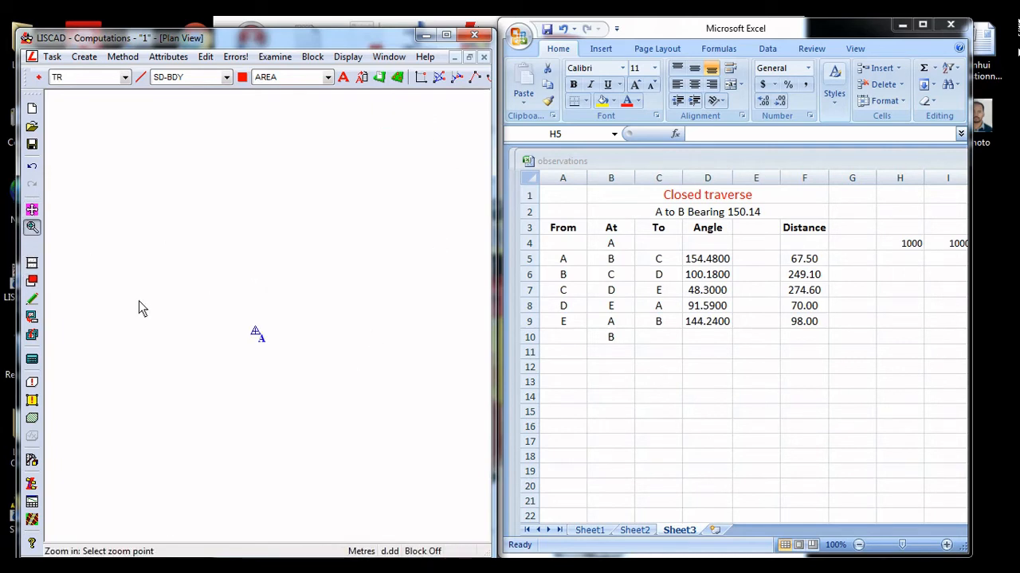
pyautogui.click(279, 279)
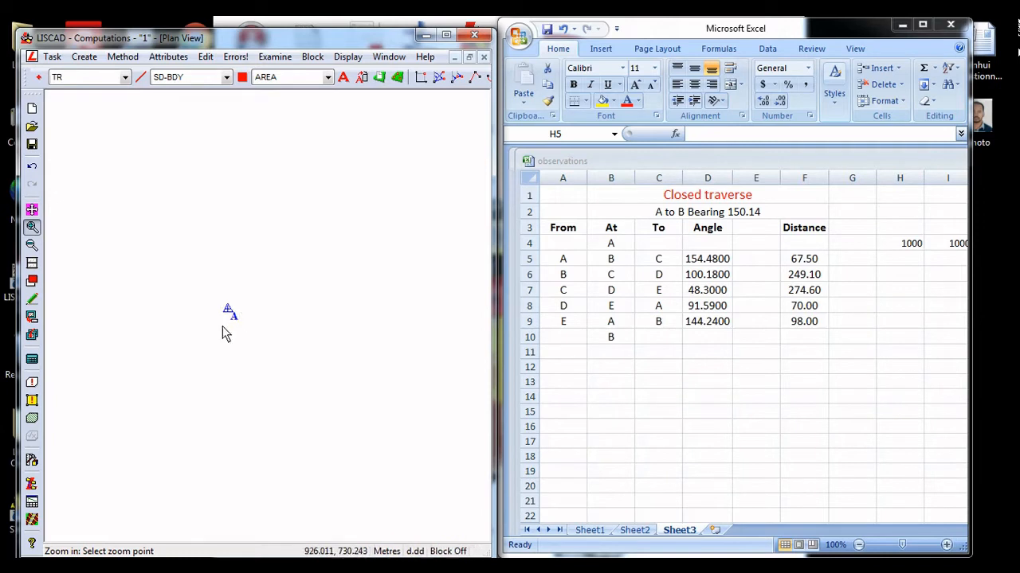
pyautogui.click(217, 320)
pyautogui.click(267, 288)
pyautogui.click(337, 360)
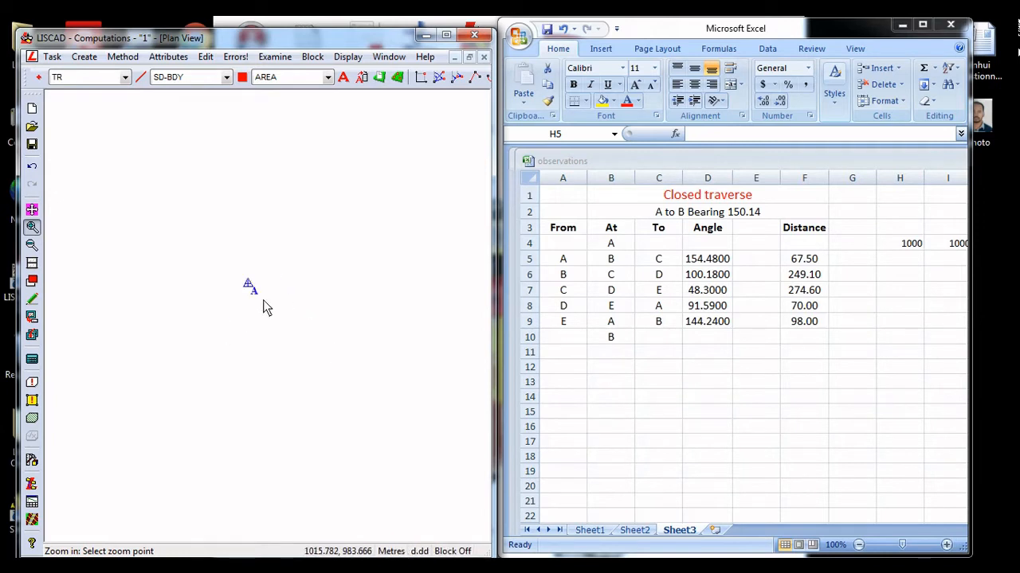
pyautogui.press('Escape')
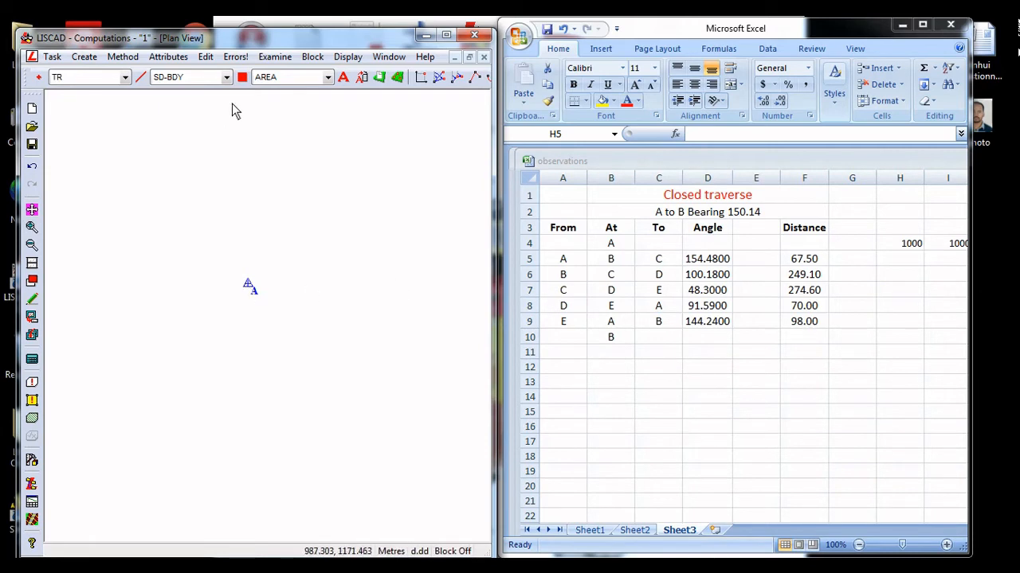
# In the Utilities task, set the angular units to sexagesimal North Azimuth
pyautogui.click(52, 57)
pyautogui.click(57, 73)
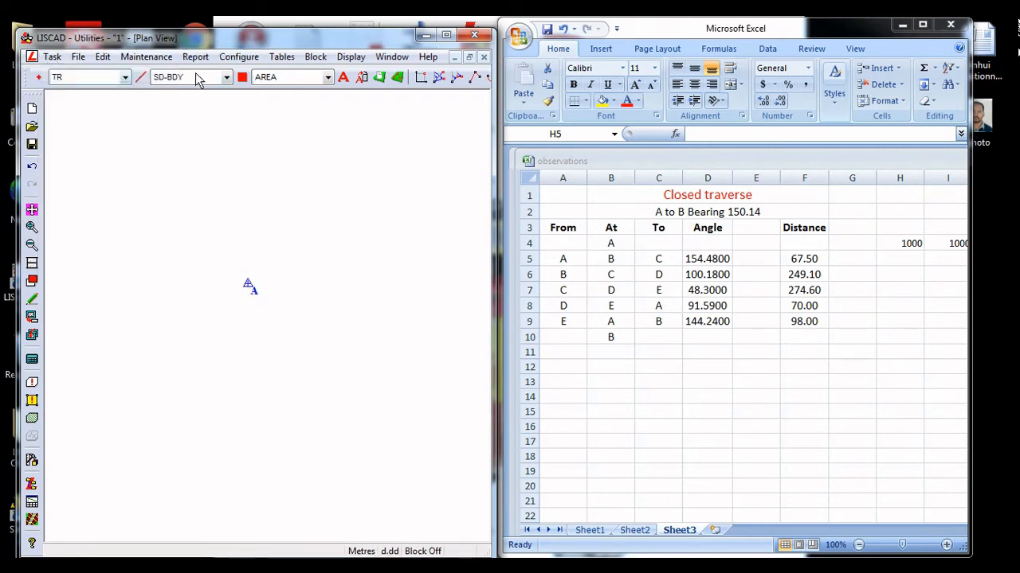
pyautogui.click(238, 56)
pyautogui.click(238, 72)
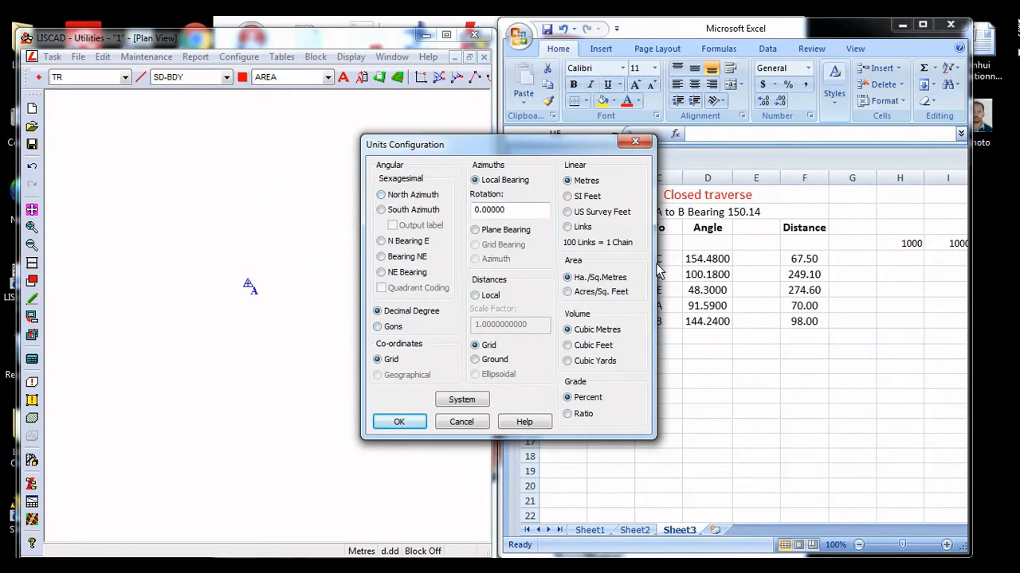
pyautogui.click(419, 198)
pyautogui.click(406, 422)
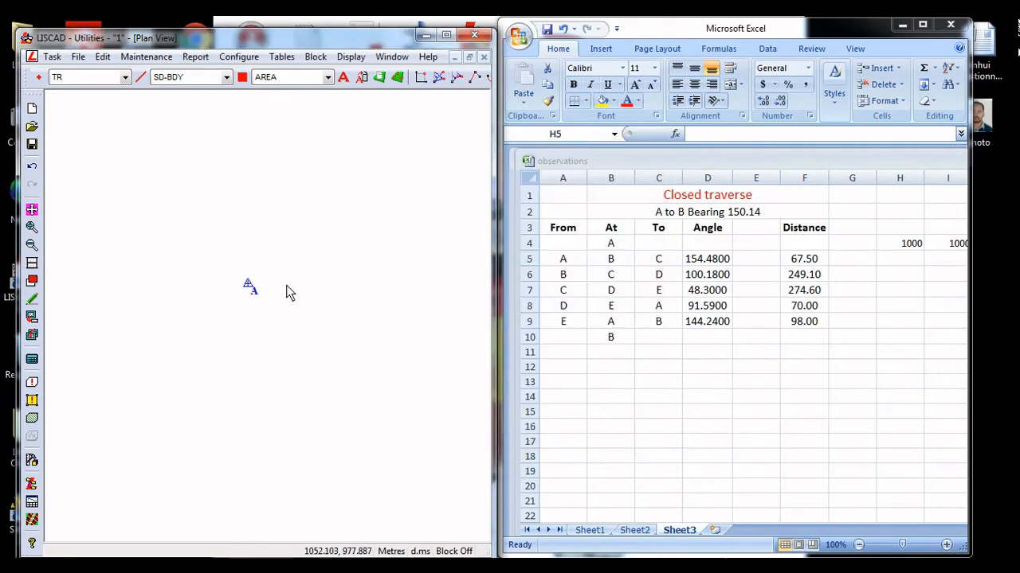
# In the Computations task, create point B by traversing from A with local bearing 150.14 and plane distance 98, then end point entry
pyautogui.click(52, 56)
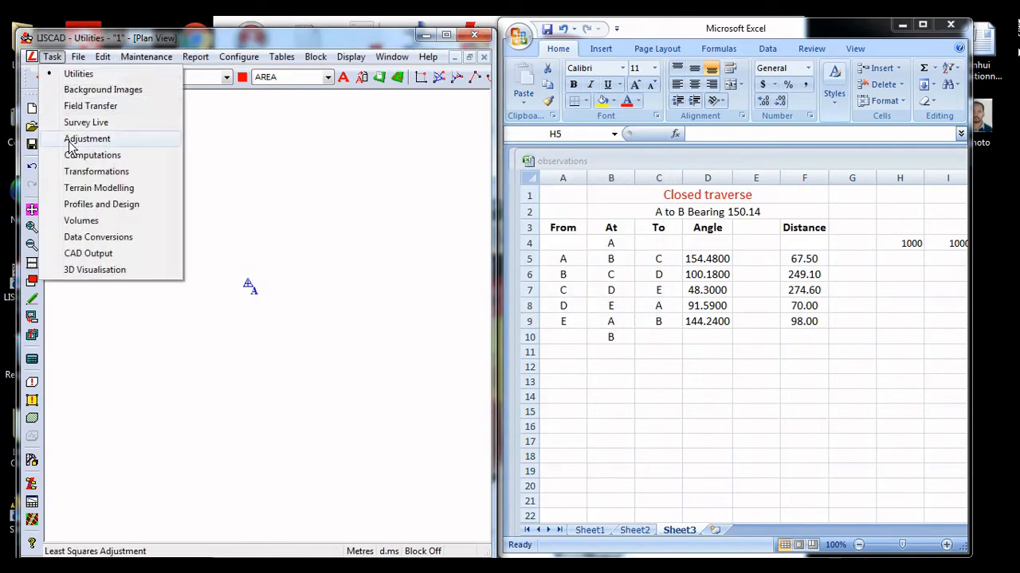
pyautogui.click(89, 154)
pyautogui.click(86, 59)
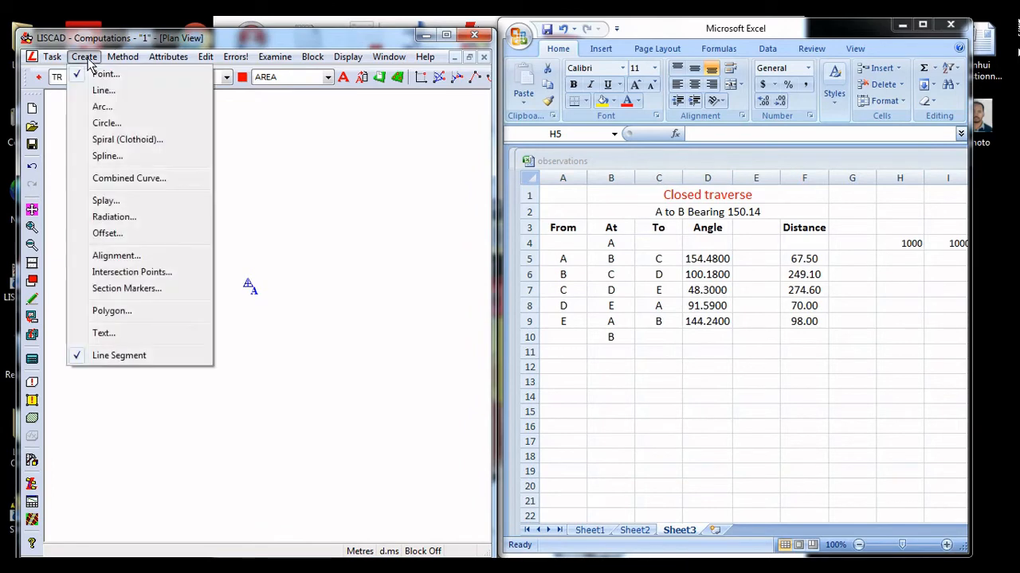
pyautogui.click(104, 74)
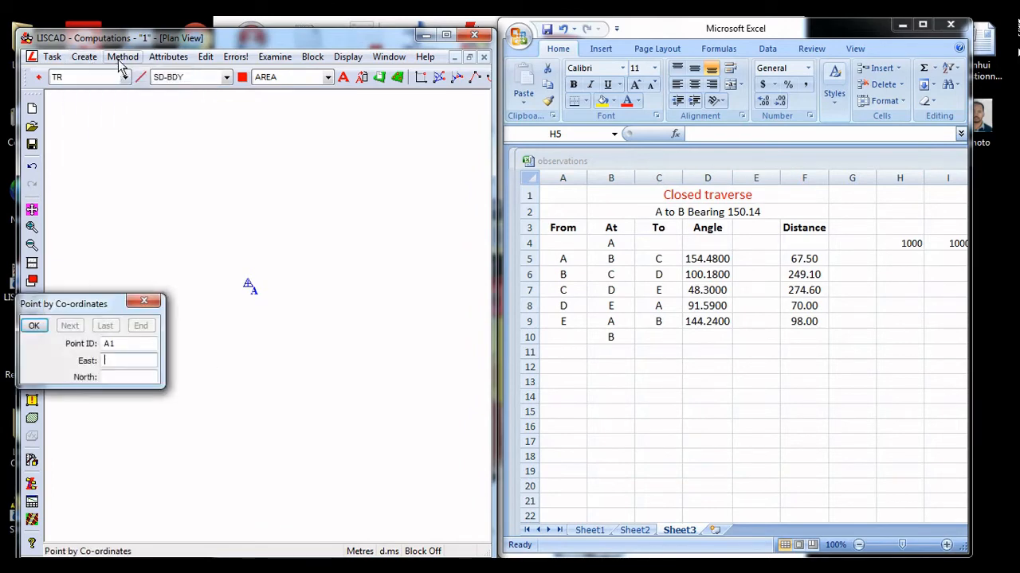
pyautogui.click(121, 57)
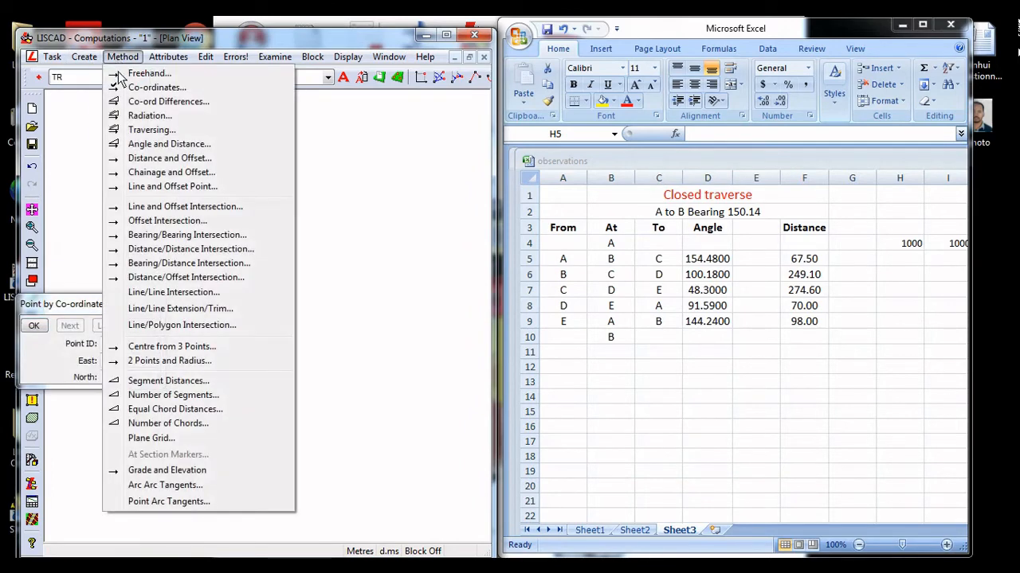
pyautogui.click(151, 130)
pyautogui.moveTo(119, 341); pyautogui.dragTo(98, 345)
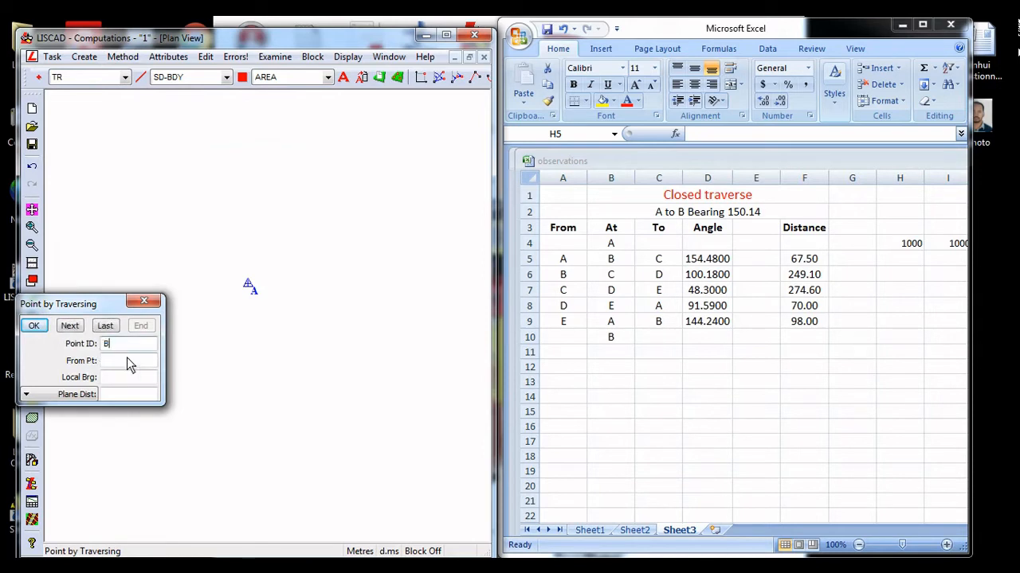
pyautogui.click(127, 360)
pyautogui.click(250, 285)
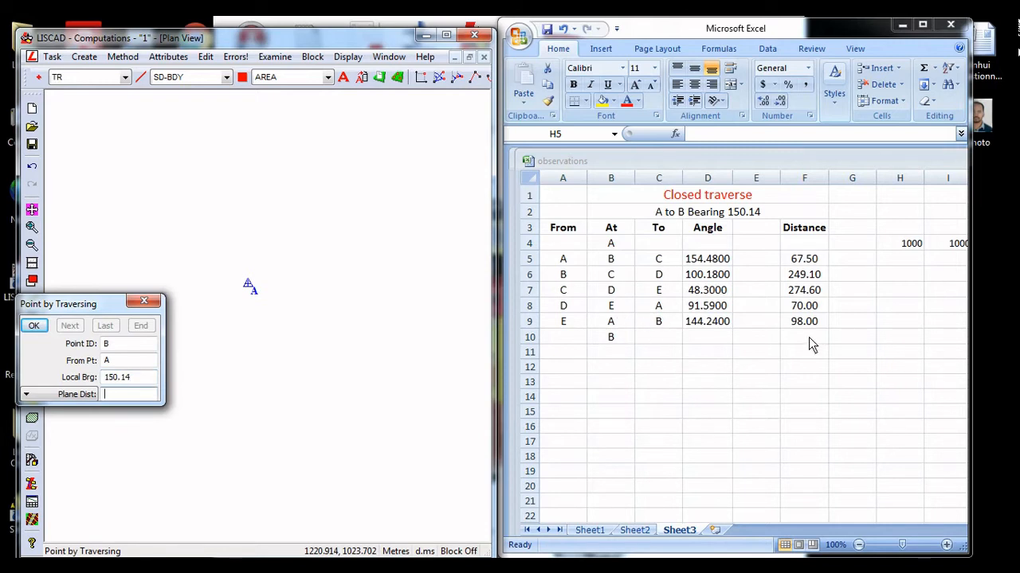
pyautogui.press('Return')
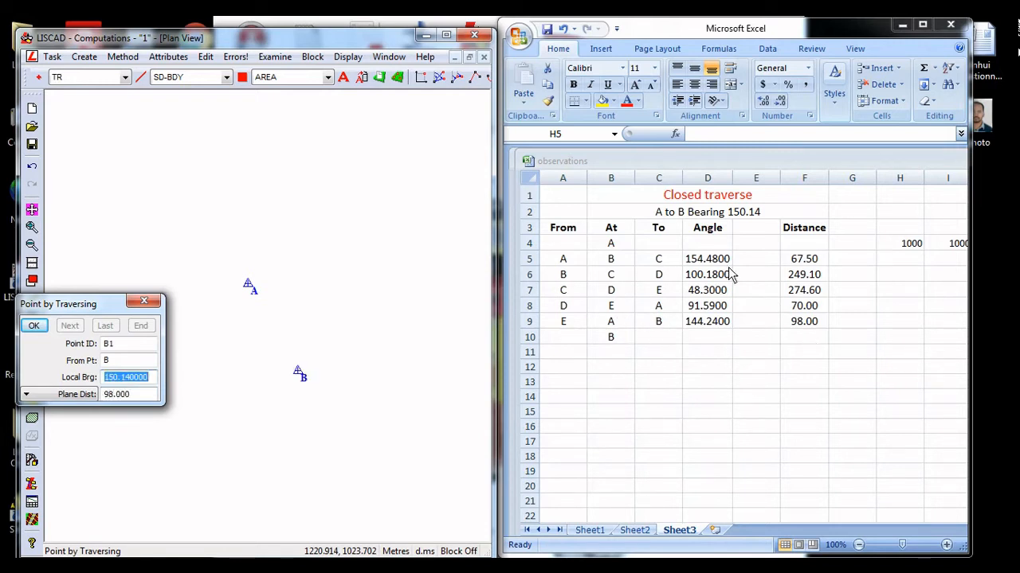
pyautogui.click(145, 302)
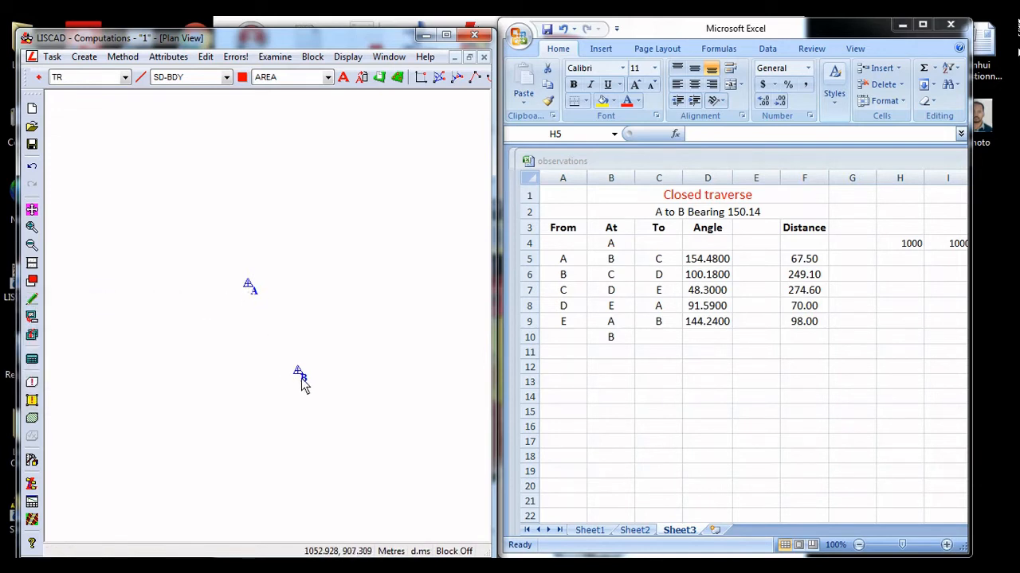
# Examine the co-ordinates of point B
pyautogui.click(275, 57)
pyautogui.moveTo(298, 74)
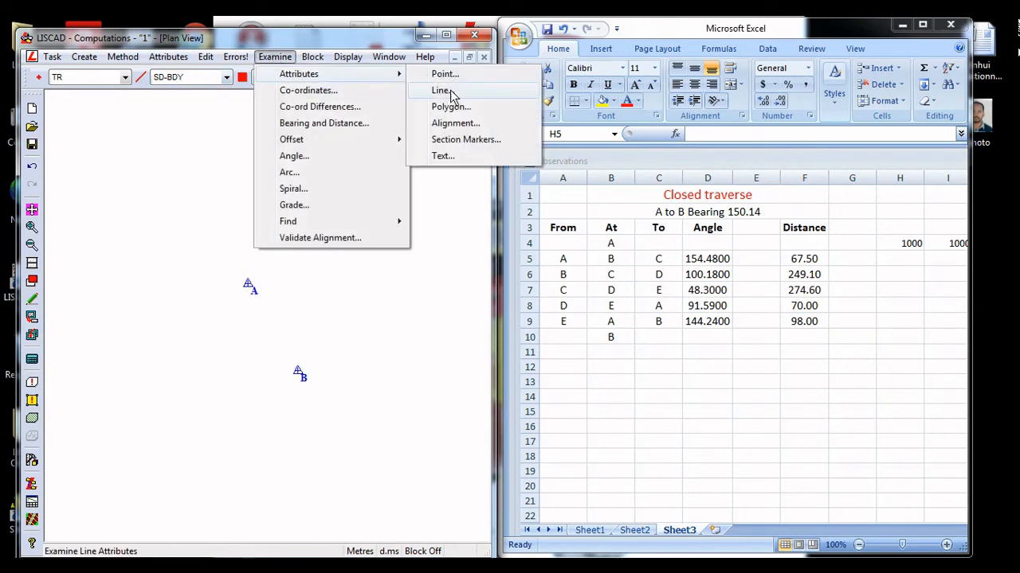
pyautogui.click(317, 93)
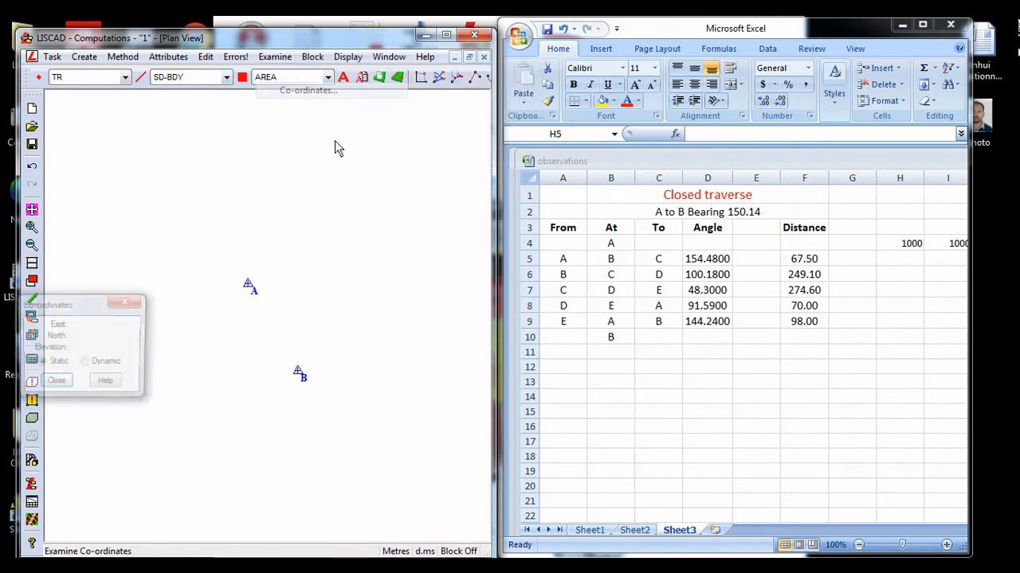
pyautogui.click(299, 369)
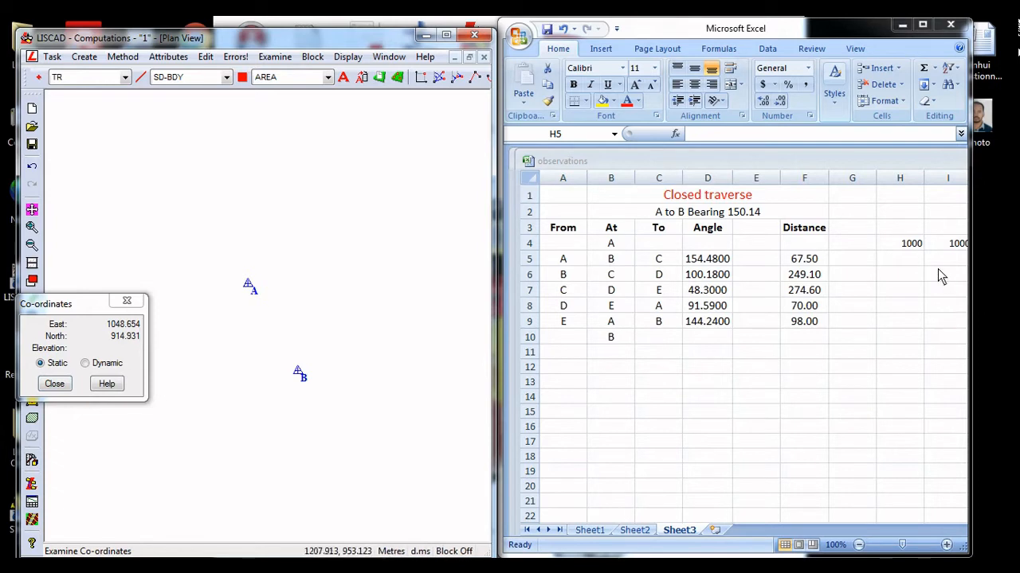
pyautogui.click(912, 262)
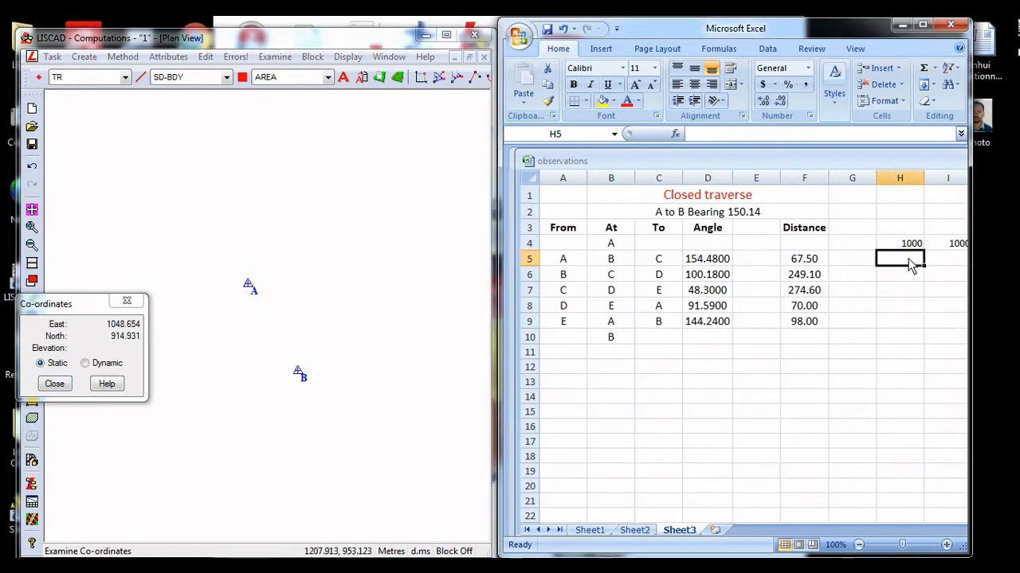
pyautogui.write('10')
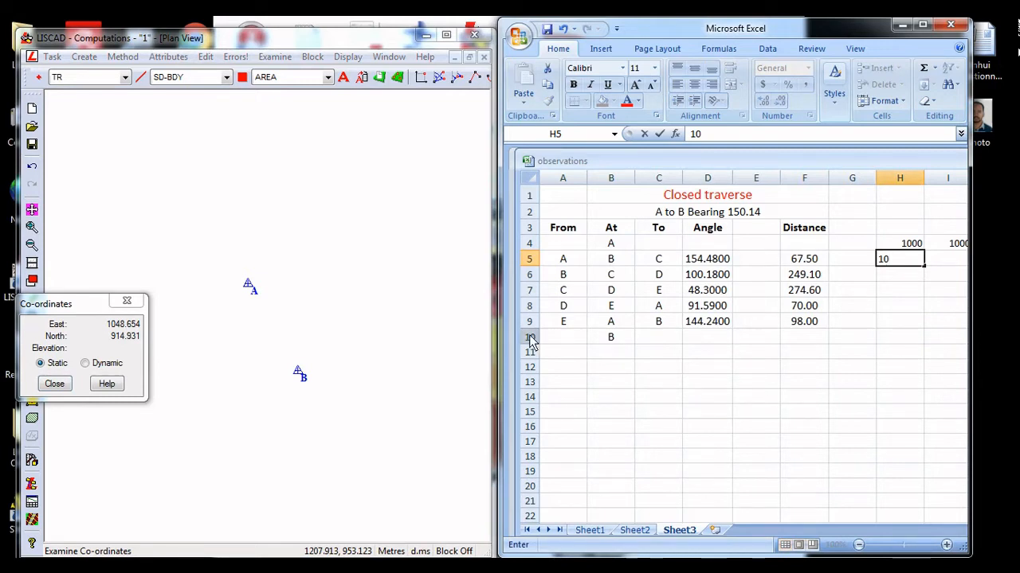
pyautogui.press('Escape')
# Close the co-ordinates readout and start point C by angle and distance from B, with the reference direction from B to A
pyautogui.click(308, 321)
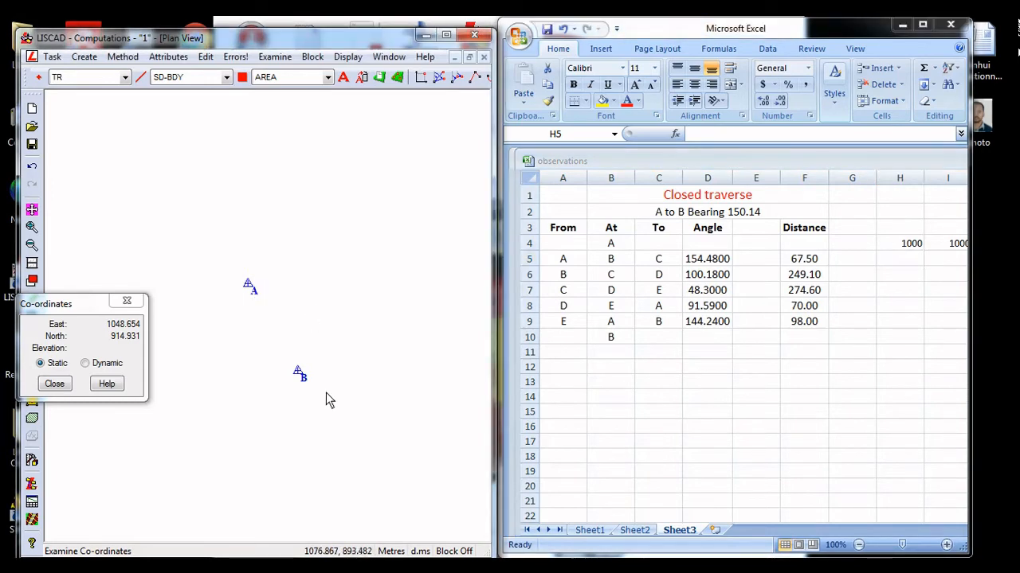
pyautogui.click(127, 300)
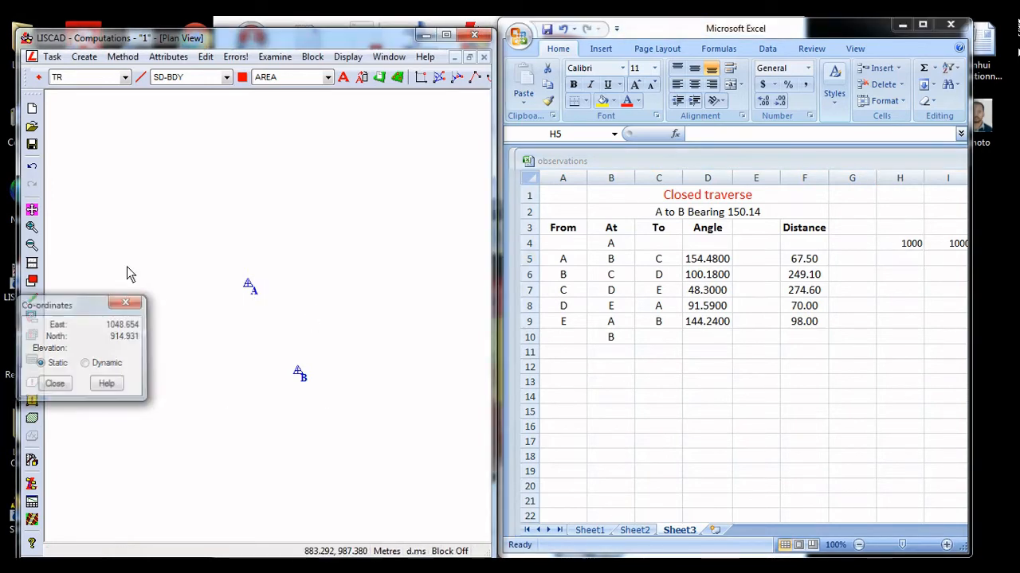
pyautogui.click(122, 57)
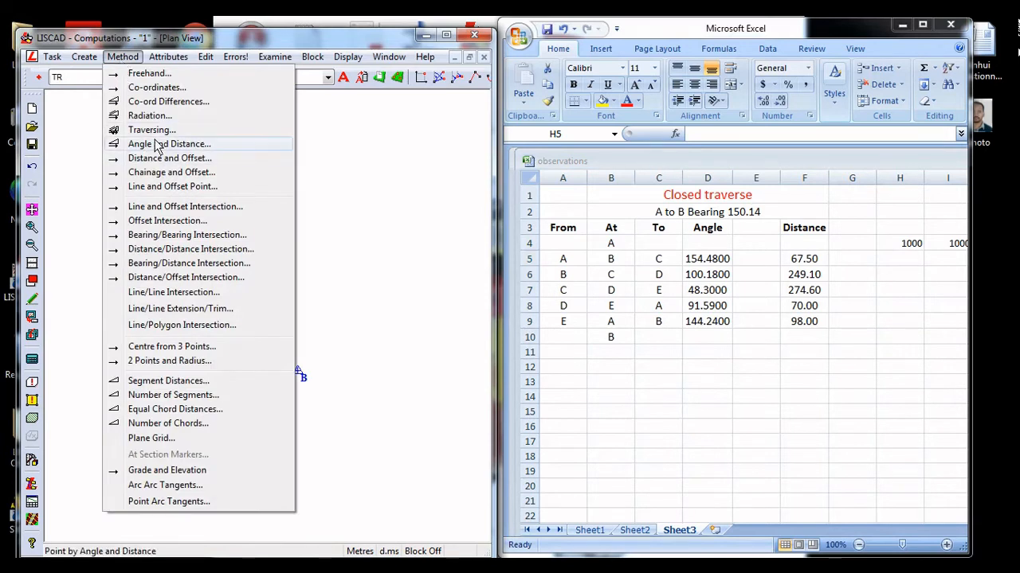
pyautogui.click(156, 145)
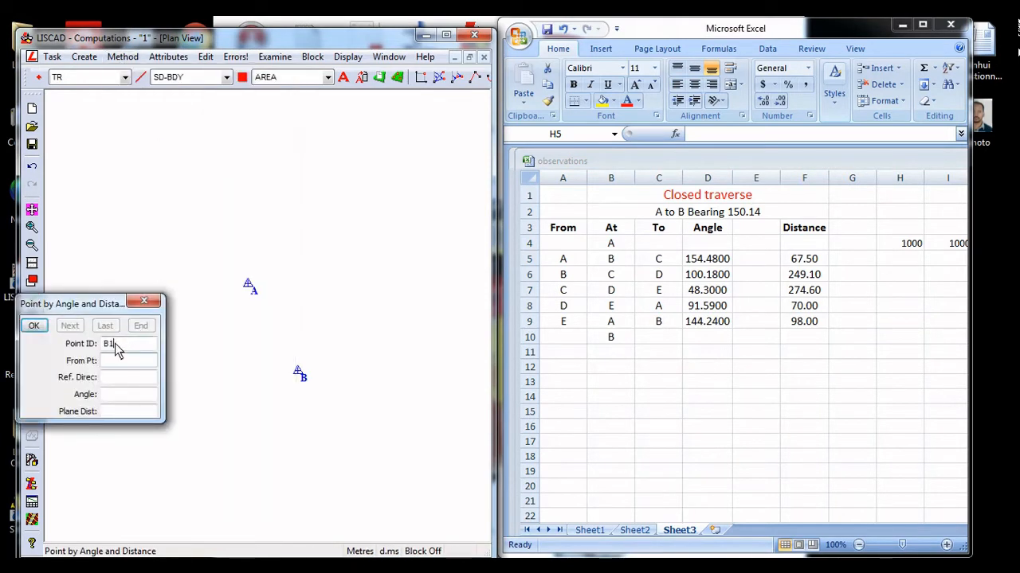
pyautogui.write('C')
pyautogui.click(301, 375)
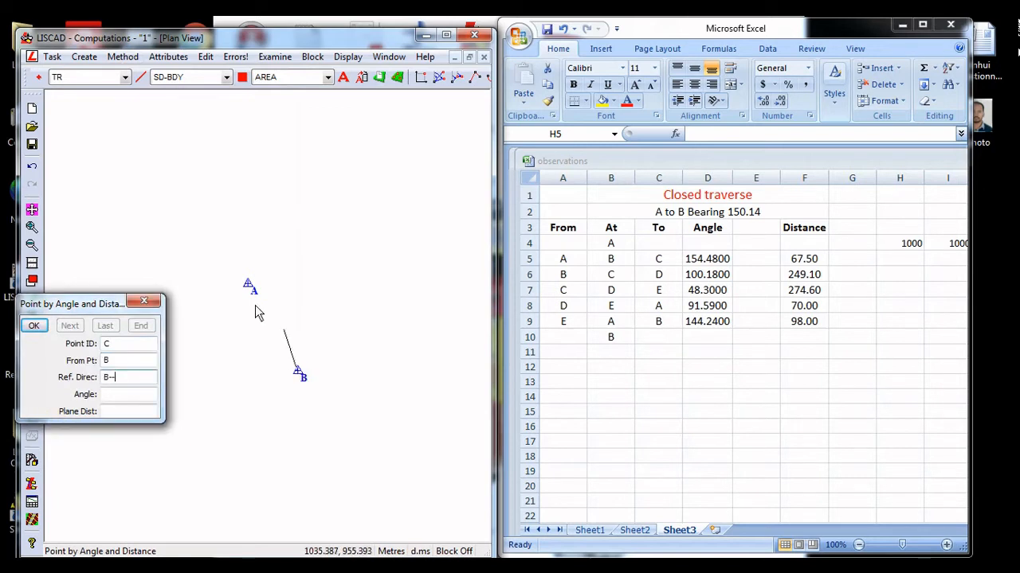
pyautogui.click(250, 288)
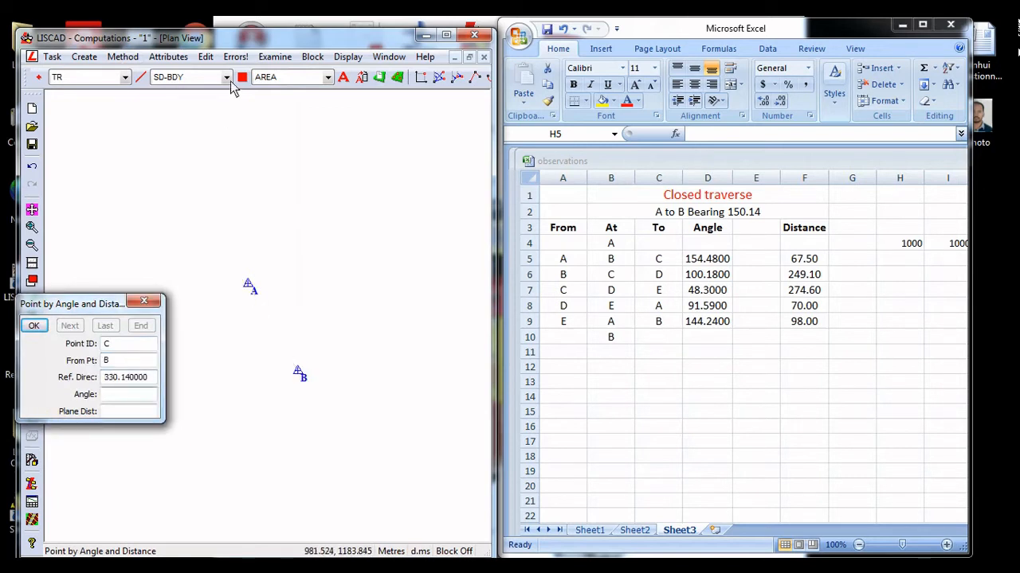
# In the Utilities task, set the angular units to Decimal Degree
pyautogui.click(53, 56)
pyautogui.click(78, 74)
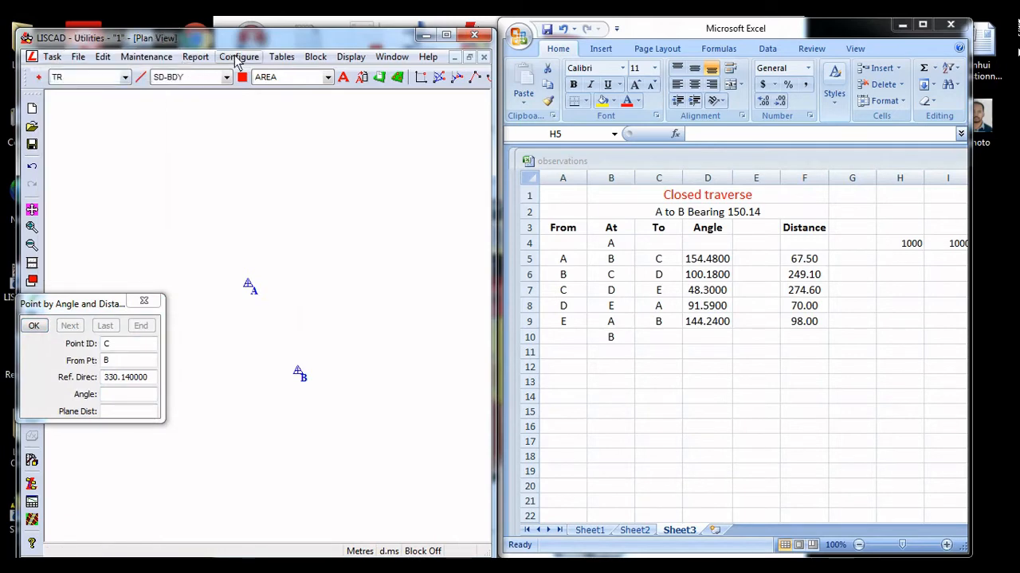
pyautogui.click(239, 57)
pyautogui.click(252, 74)
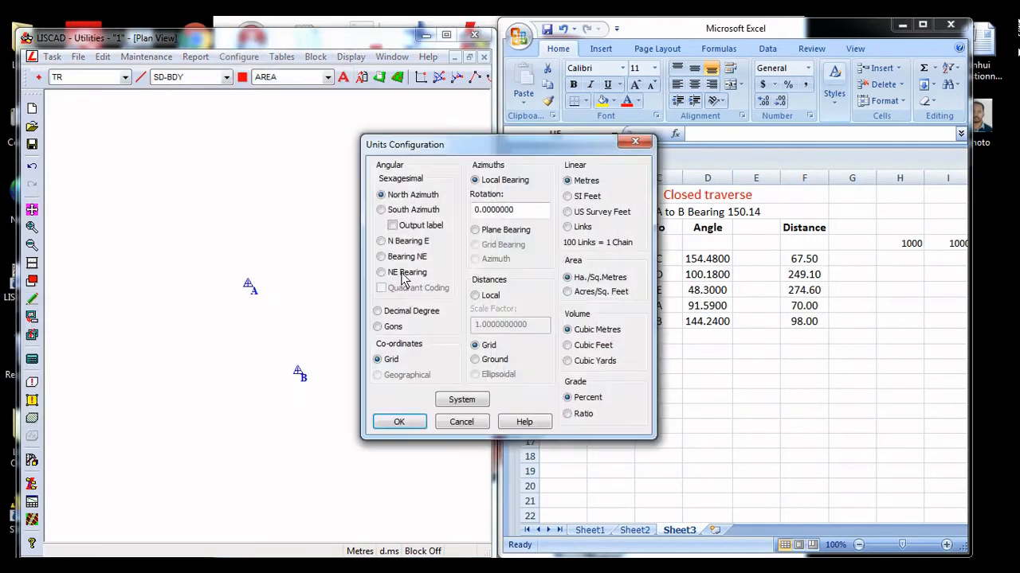
pyautogui.click(423, 311)
pyautogui.click(399, 422)
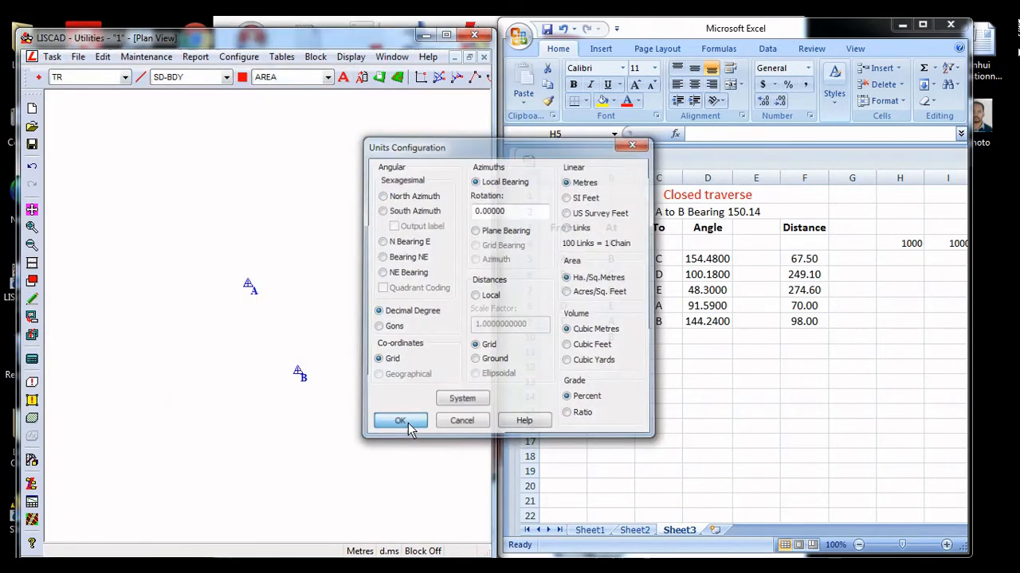
# In the Computations task, create point C by angle and distance from B, with reference direction B to A, angle 154.48 and plane distance 67.5
pyautogui.click(53, 57)
pyautogui.click(88, 155)
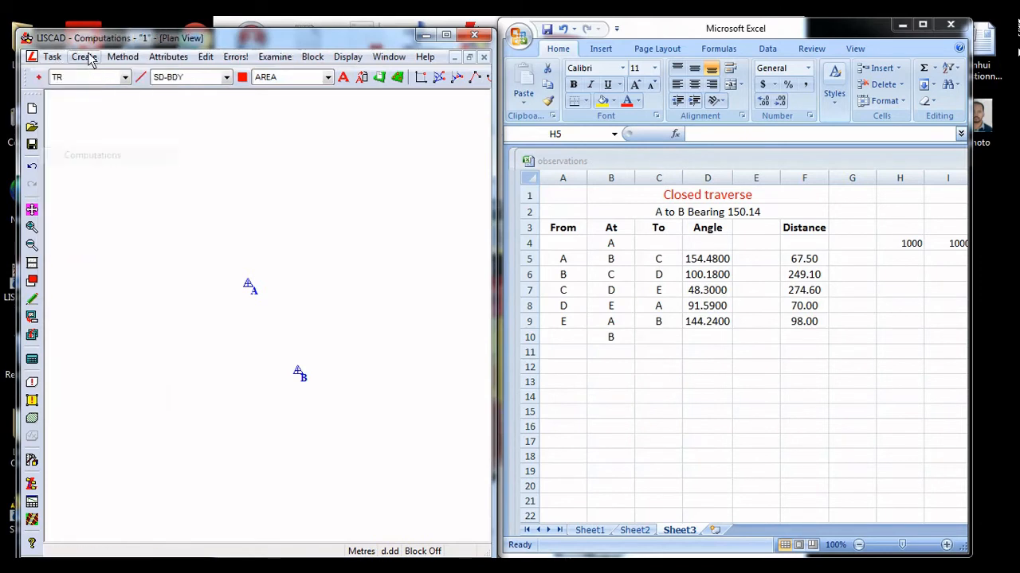
pyautogui.click(83, 56)
pyautogui.click(101, 74)
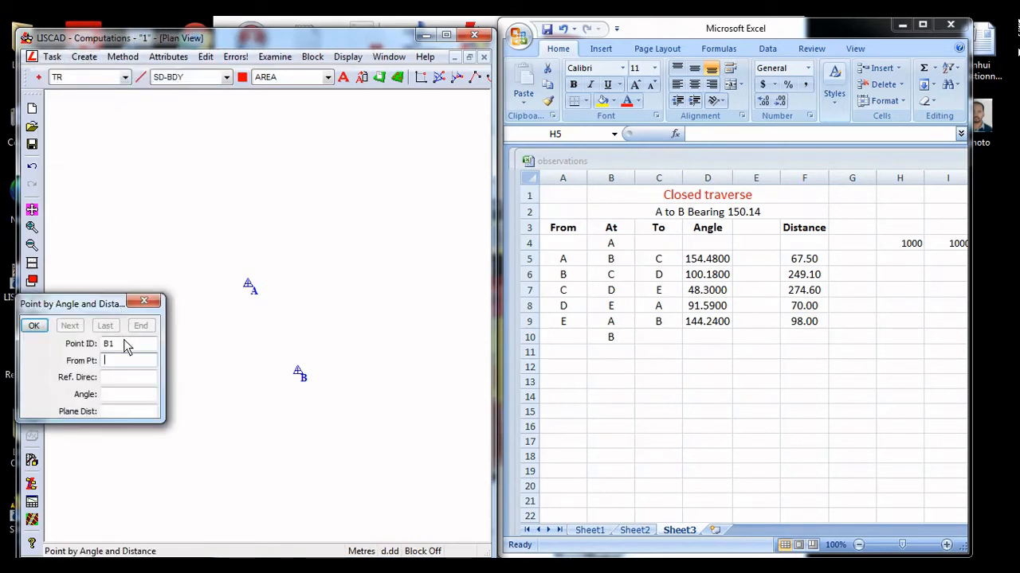
pyautogui.moveTo(125, 340); pyautogui.dragTo(102, 347)
pyautogui.write('C')
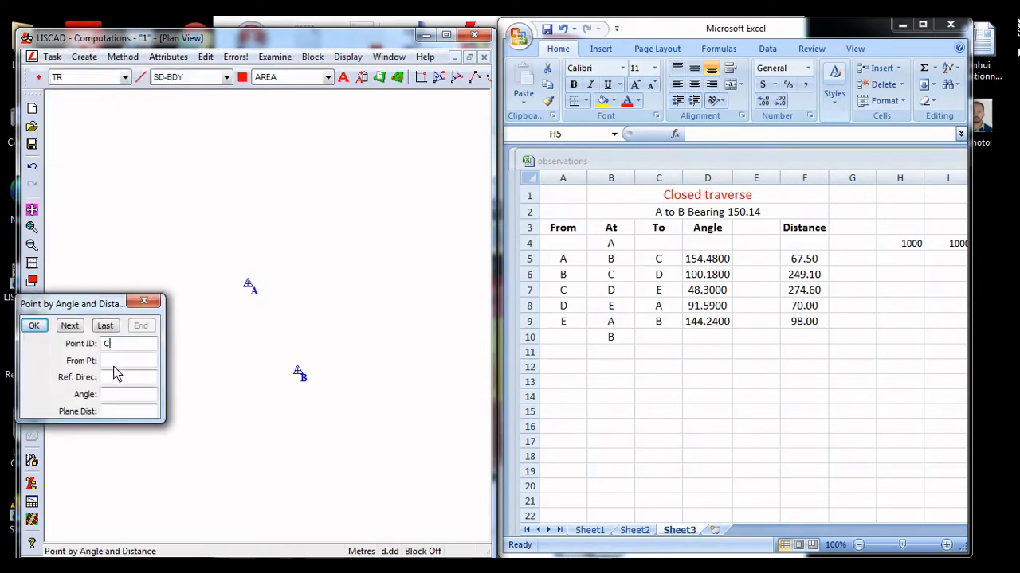
pyautogui.click(294, 374)
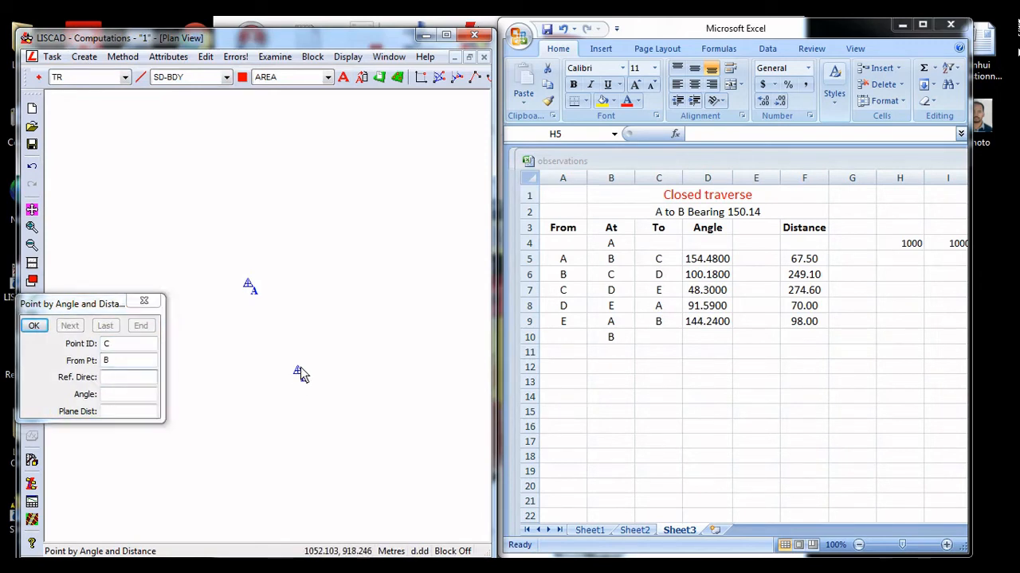
pyautogui.click(249, 289)
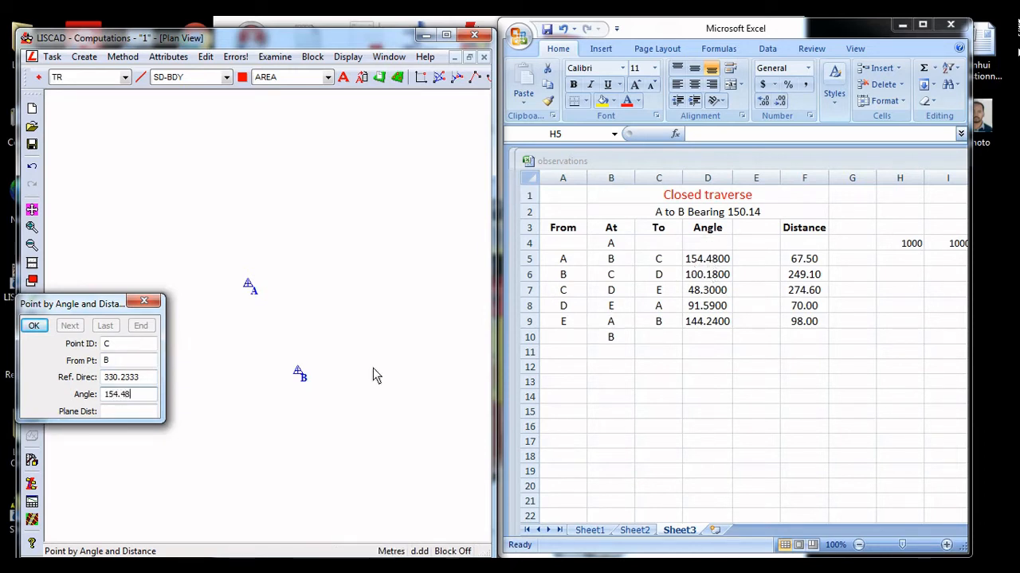
pyautogui.press('Tab')
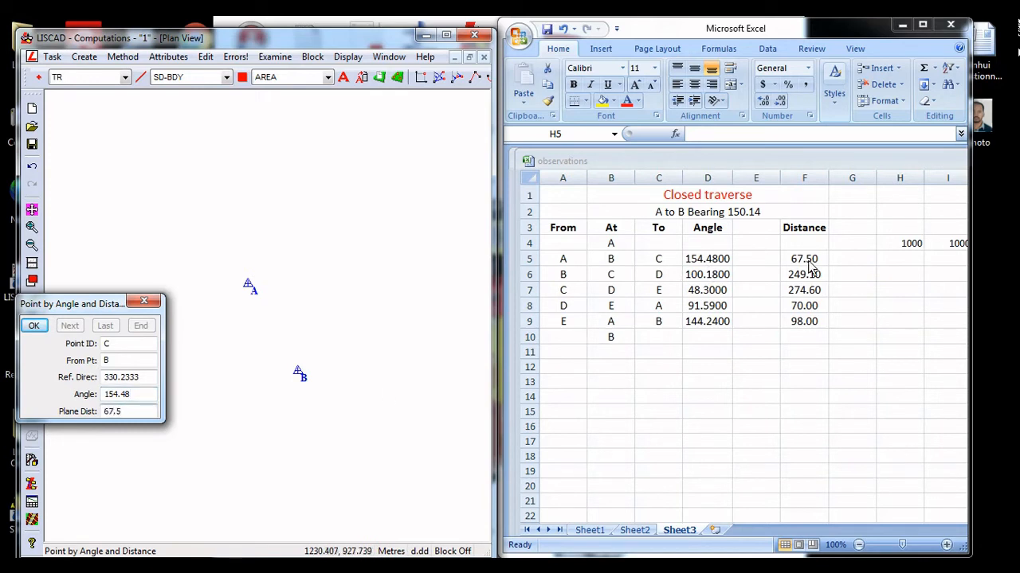
pyautogui.press('Return')
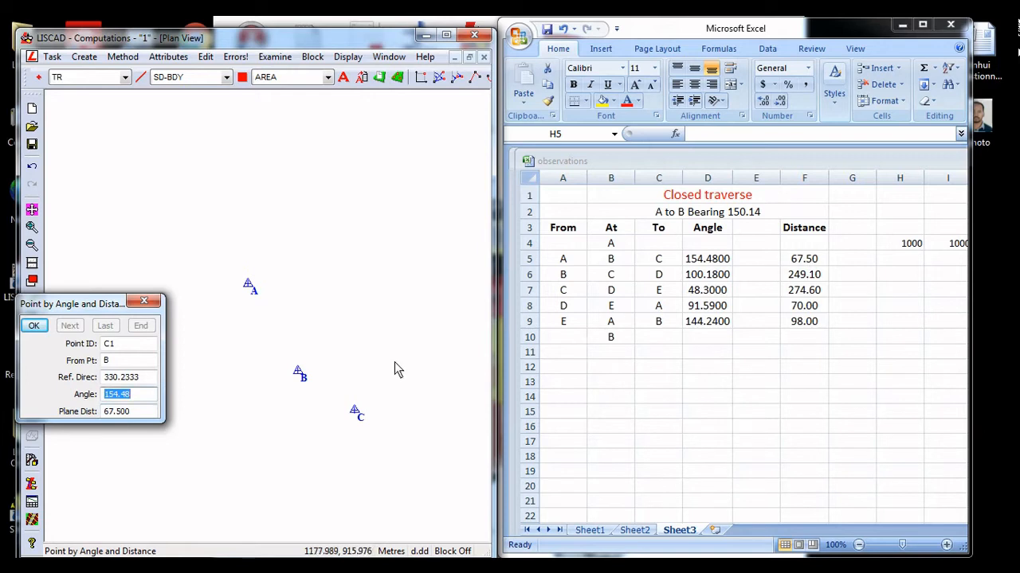
# Create point D by angle and distance from C, with reference direction C to B, angle 100.18 and plane distance 249.1
pyautogui.click(116, 347)
pyautogui.moveTo(116, 351); pyautogui.dragTo(95, 354)
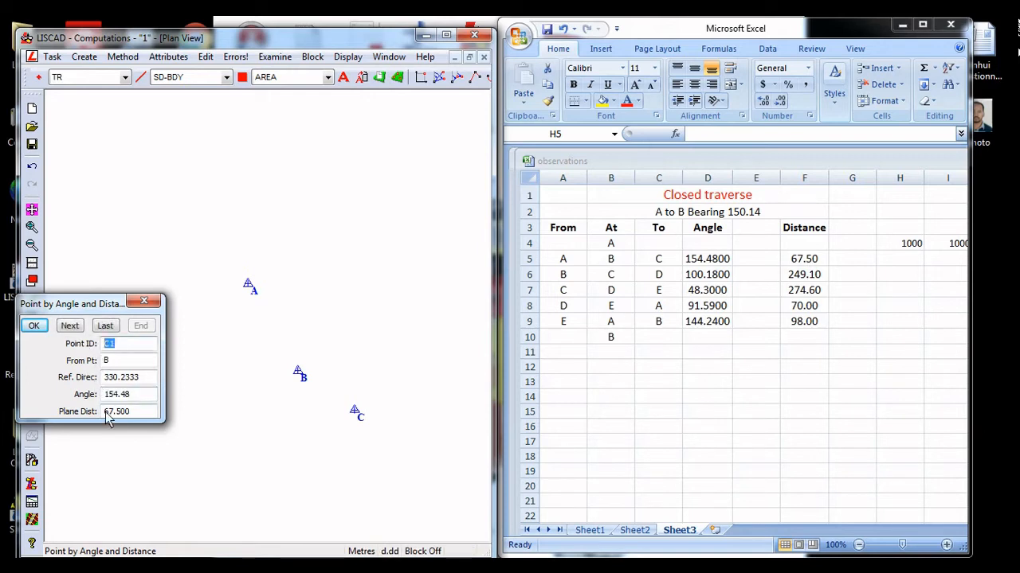
pyautogui.write('D')
pyautogui.moveTo(115, 362); pyautogui.dragTo(91, 363)
pyautogui.click(353, 411)
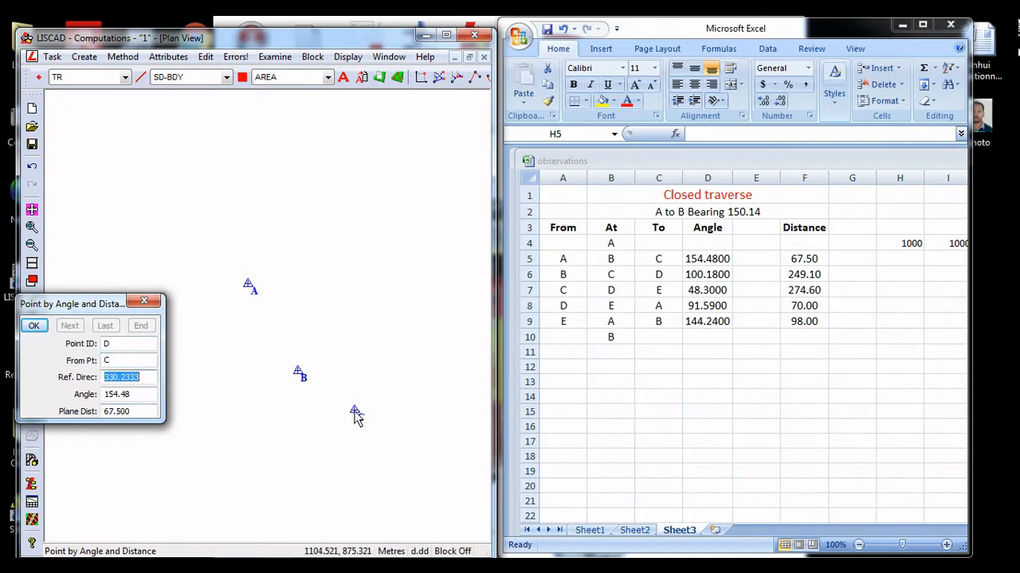
pyautogui.click(353, 411)
pyautogui.click(299, 376)
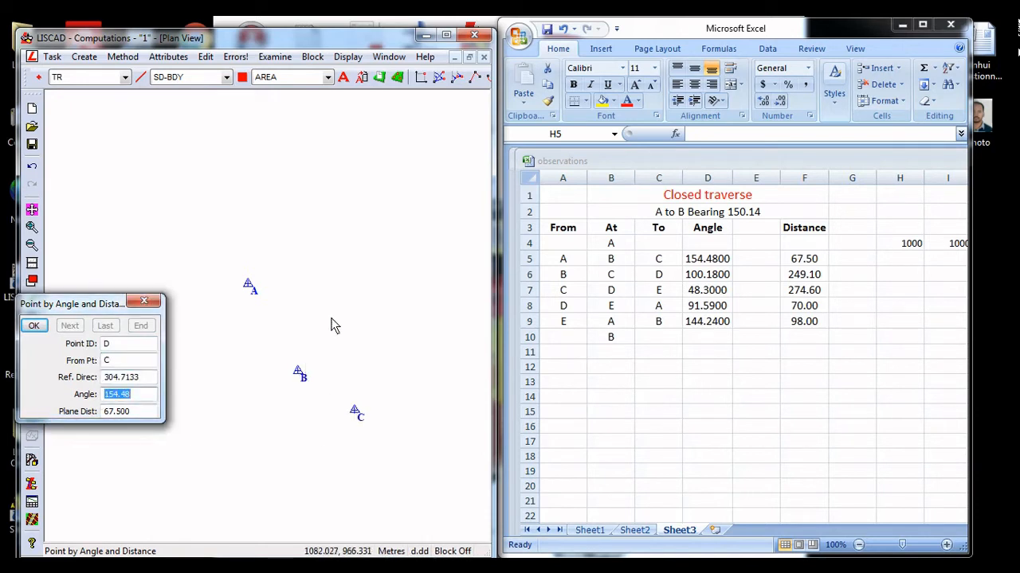
pyautogui.write('100')
pyautogui.press('Tab')
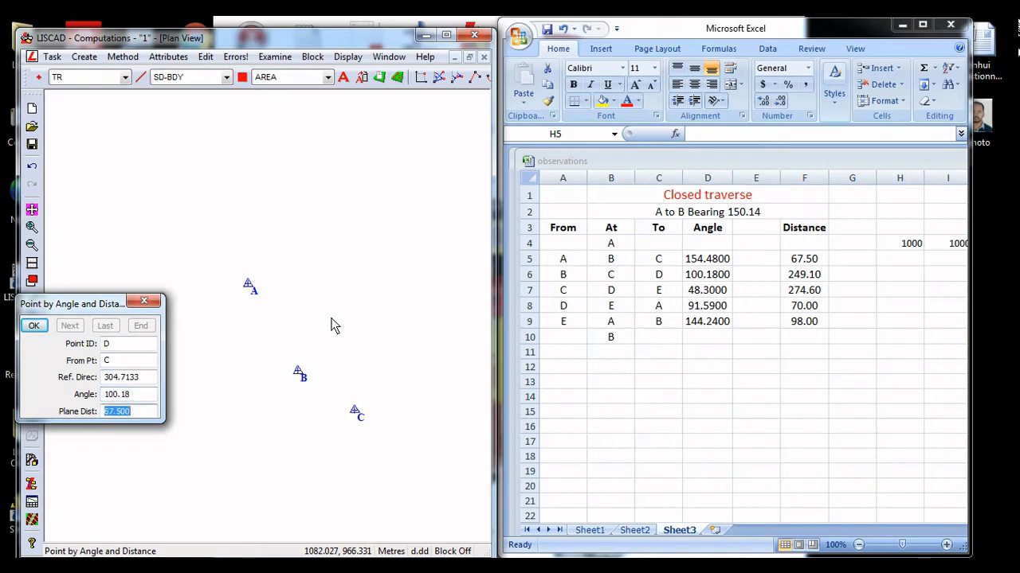
pyautogui.write('249.1')
pyautogui.press('Return')
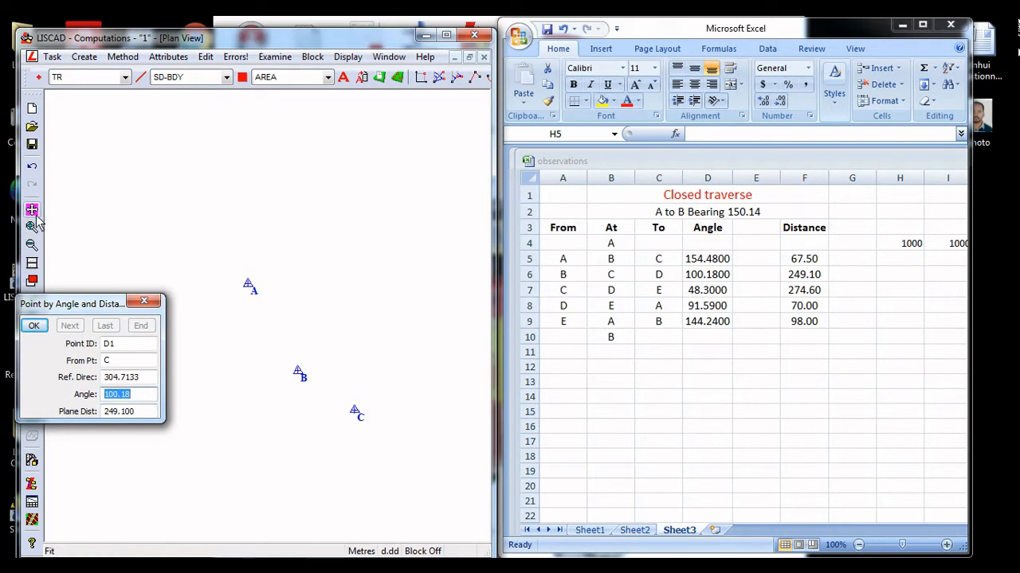
# Set up point E by angle and distance from D, with the reference direction from D to C
pyautogui.click(32, 245)
pyautogui.click(334, 306)
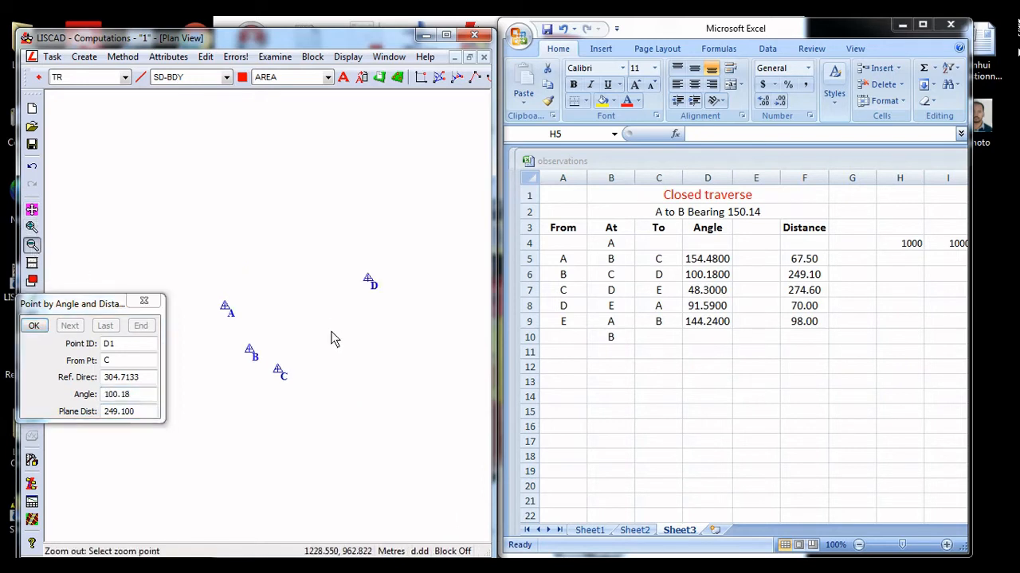
pyautogui.click(128, 350)
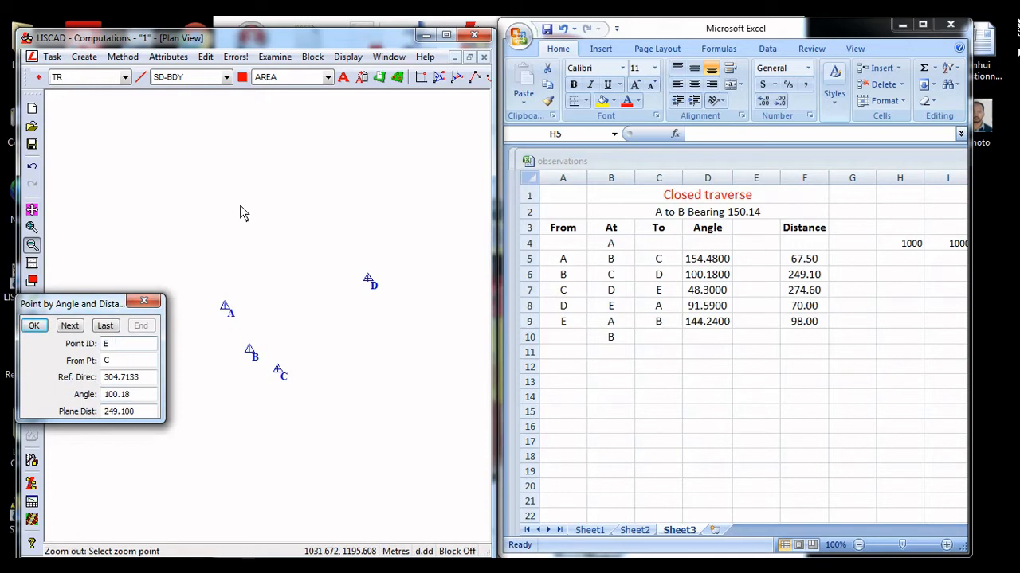
pyautogui.click(127, 360)
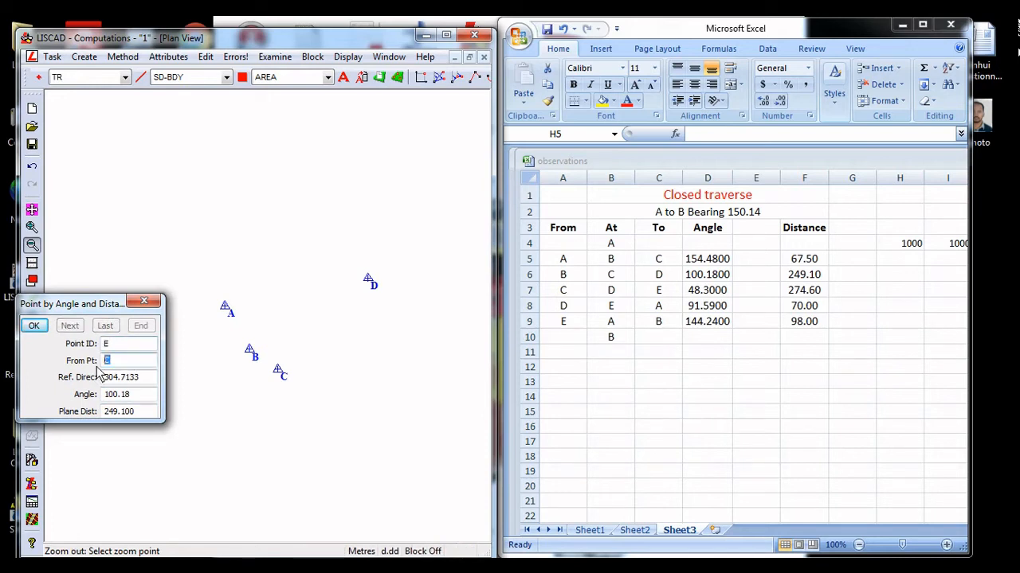
pyautogui.click(368, 288)
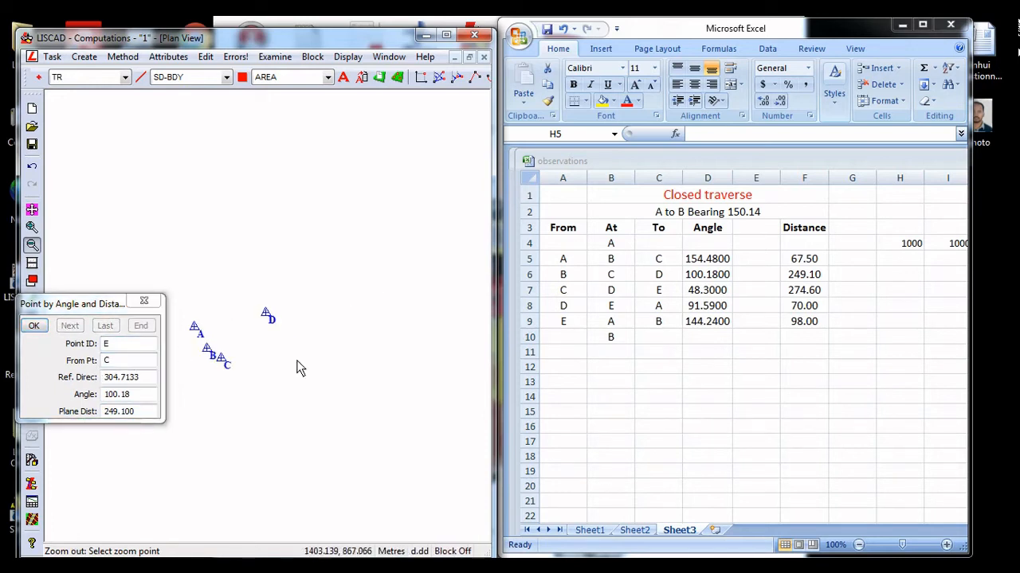
pyautogui.click(32, 228)
pyautogui.click(273, 361)
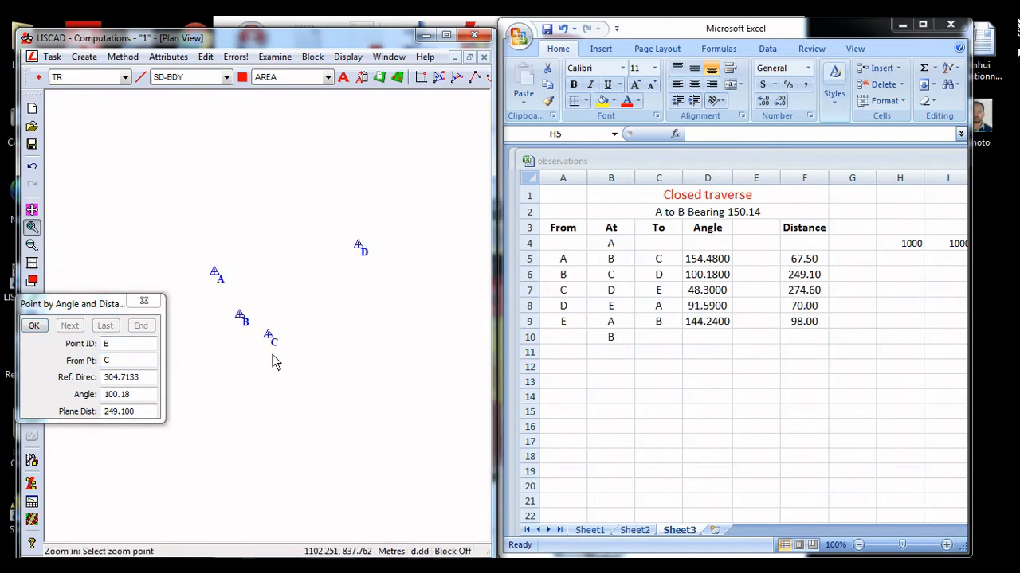
pyautogui.click(359, 244)
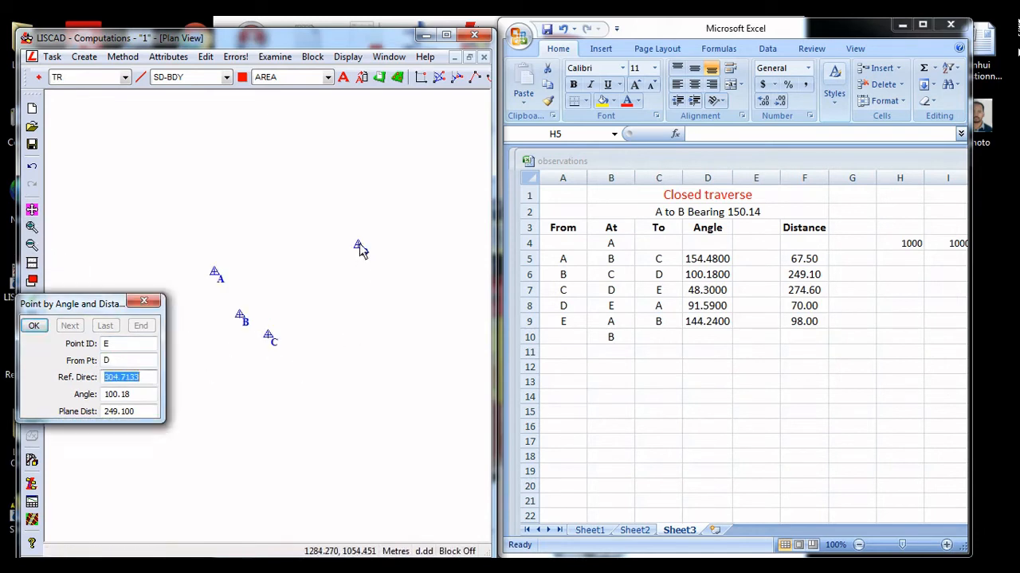
pyautogui.click(358, 244)
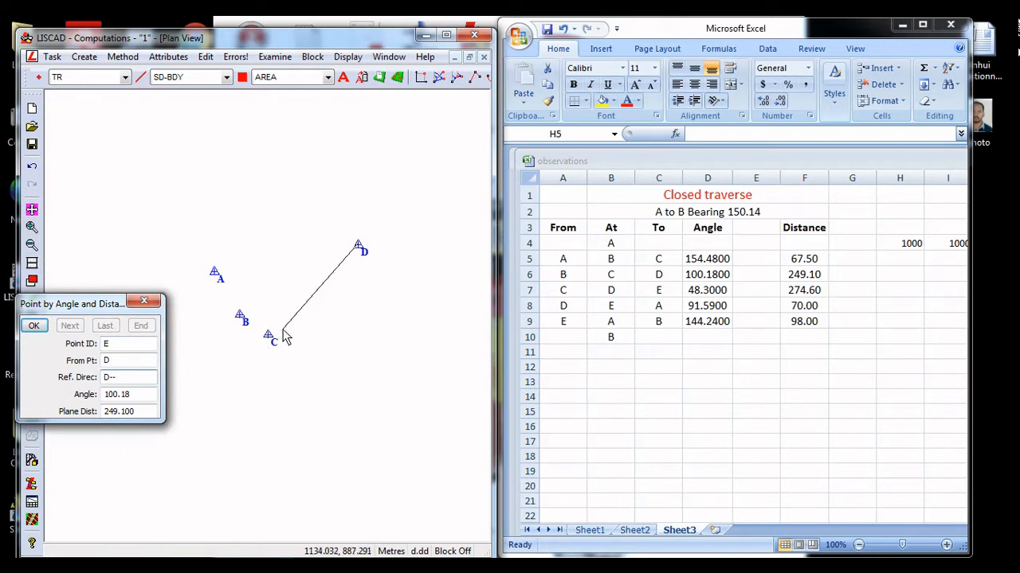
pyautogui.click(271, 337)
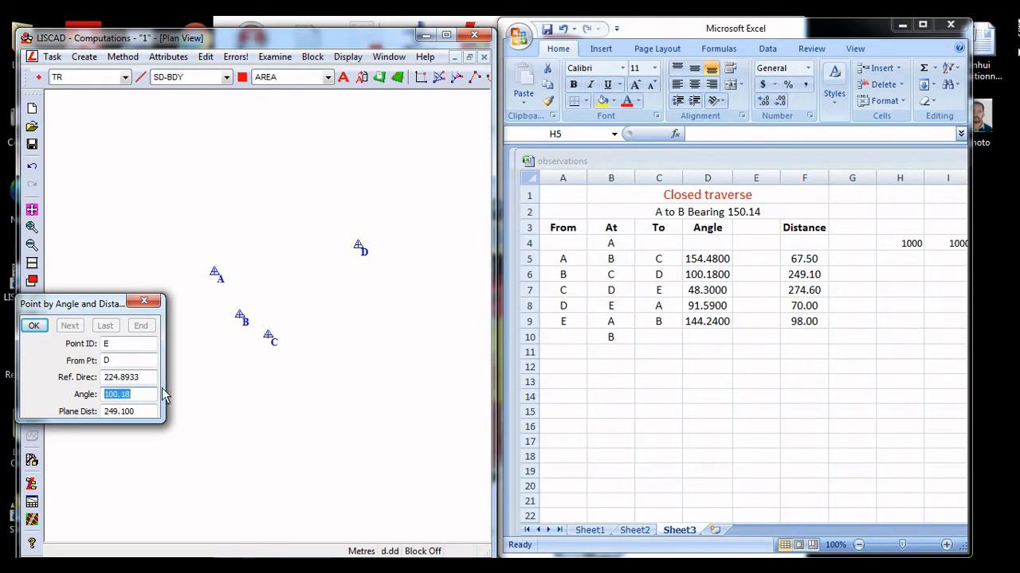
# Create point E with angle 48.3 and plane distance 74.6
pyautogui.write('48.3')
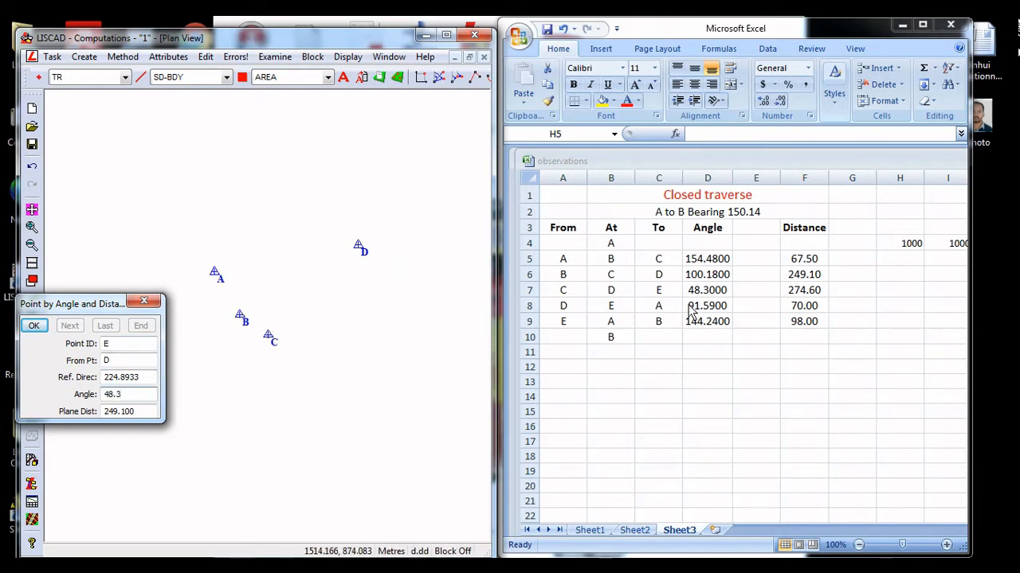
pyautogui.press('Tab')
pyautogui.write('74.6')
pyautogui.press('Return')
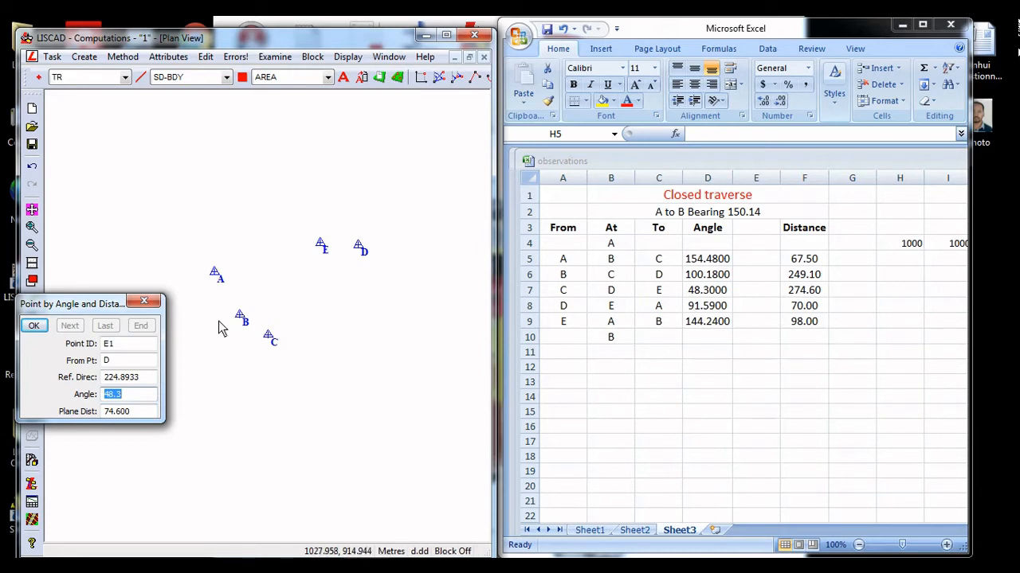
# Recompute point E from D with the plane distance corrected to 274.6
pyautogui.doubleClick(127, 344)
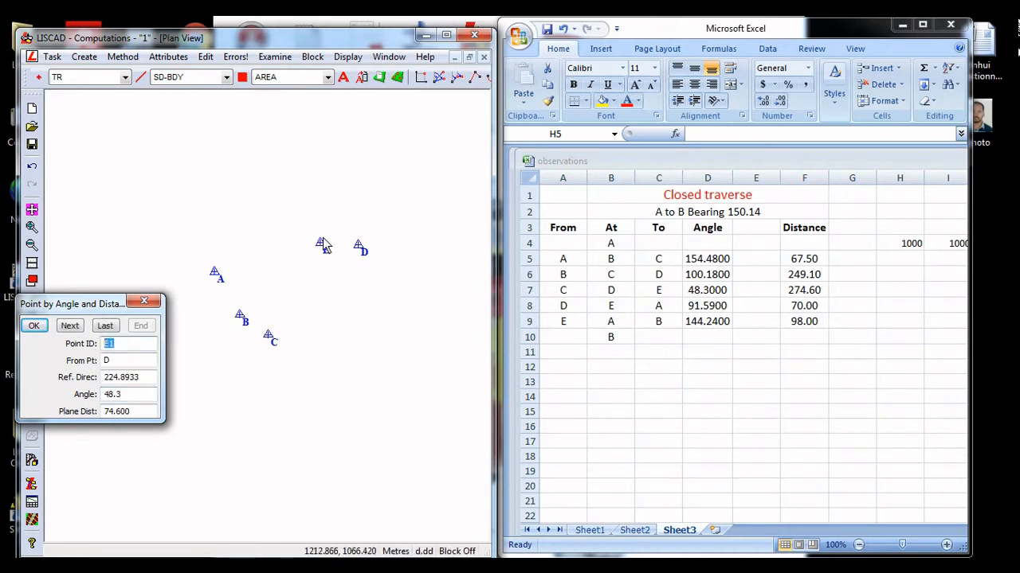
pyautogui.write('E')
pyautogui.press('Tab')
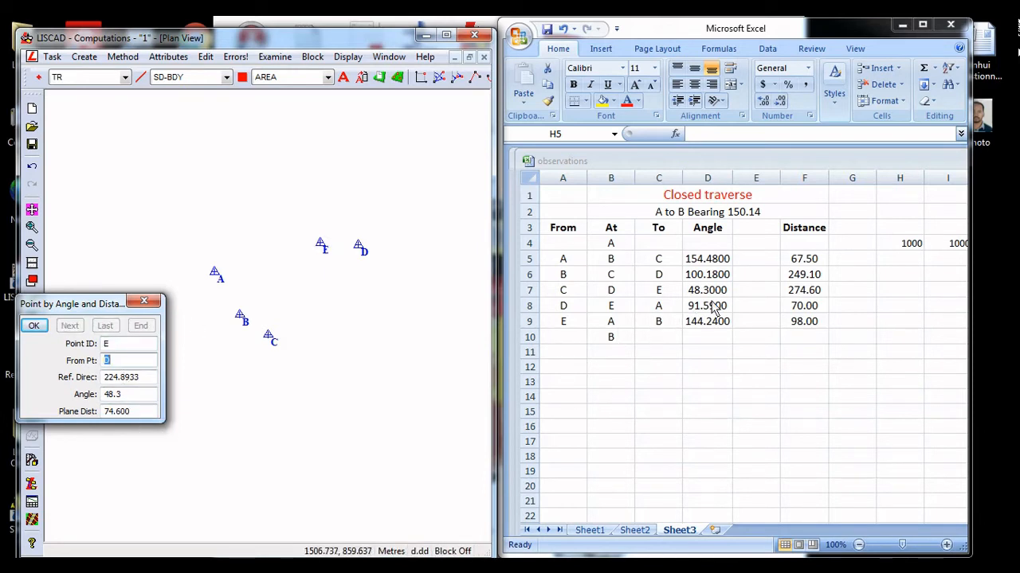
pyautogui.click(104, 413)
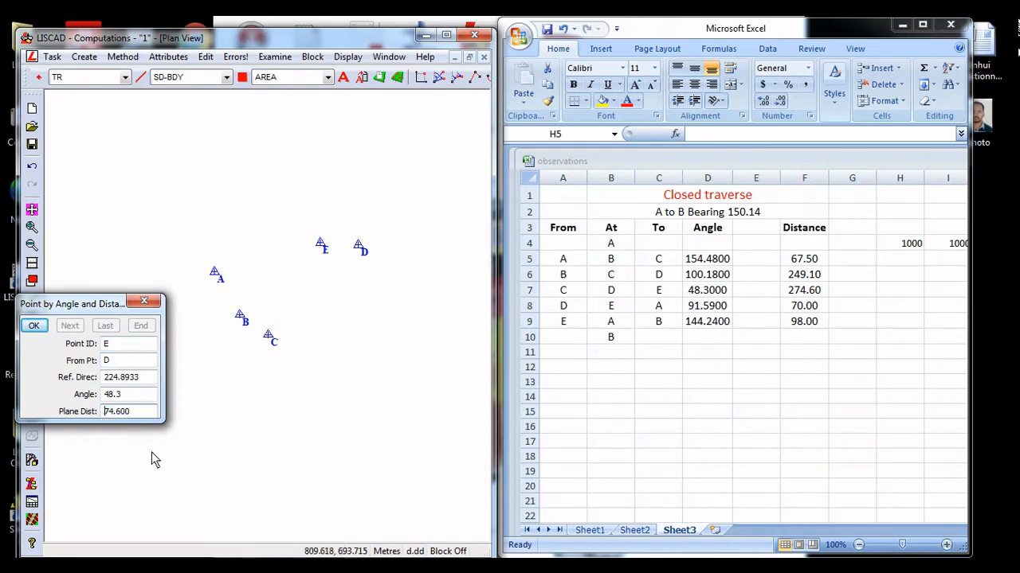
pyautogui.write('2')
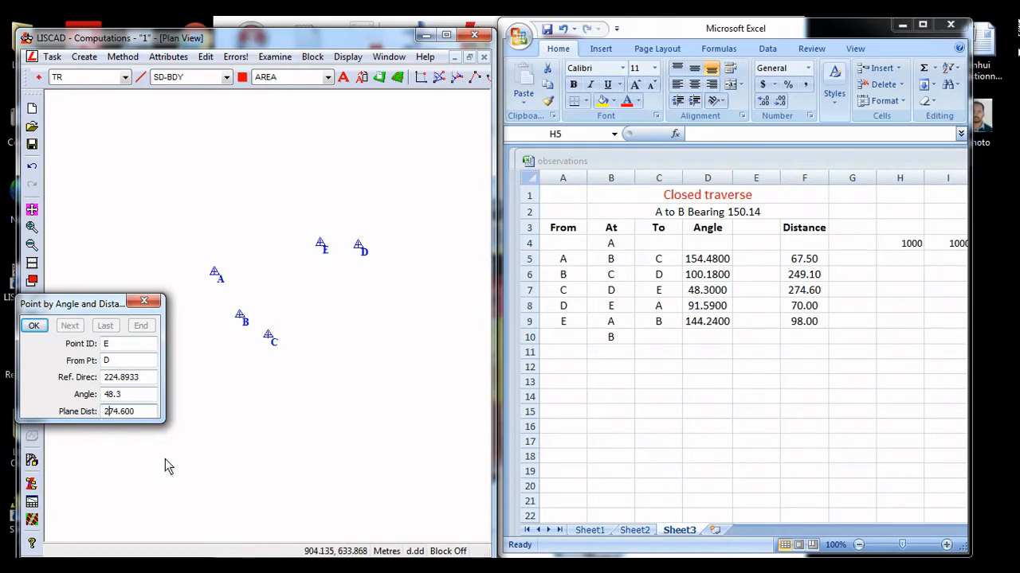
pyautogui.click(35, 328)
# Set up point A1 by angle and distance from E, with the reference direction from E to D
pyautogui.click(105, 381)
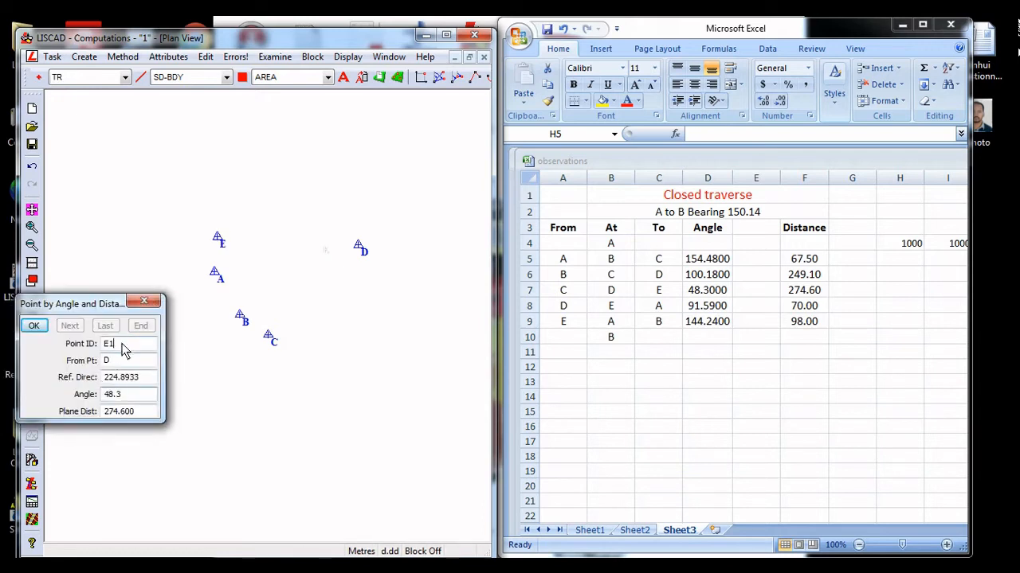
pyautogui.moveTo(122, 345); pyautogui.dragTo(98, 347)
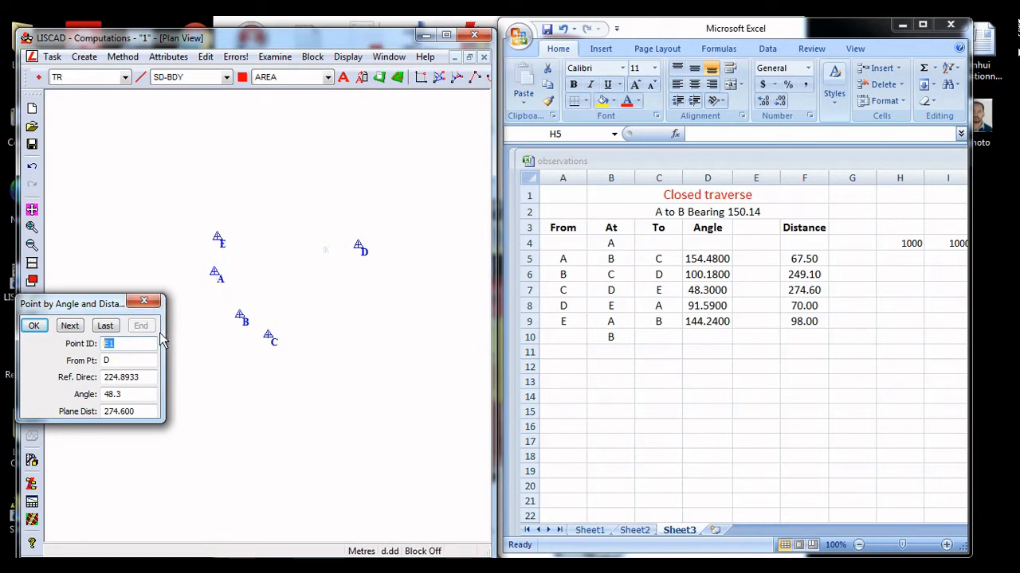
pyautogui.write('1')
pyautogui.click(108, 361)
pyautogui.click(219, 243)
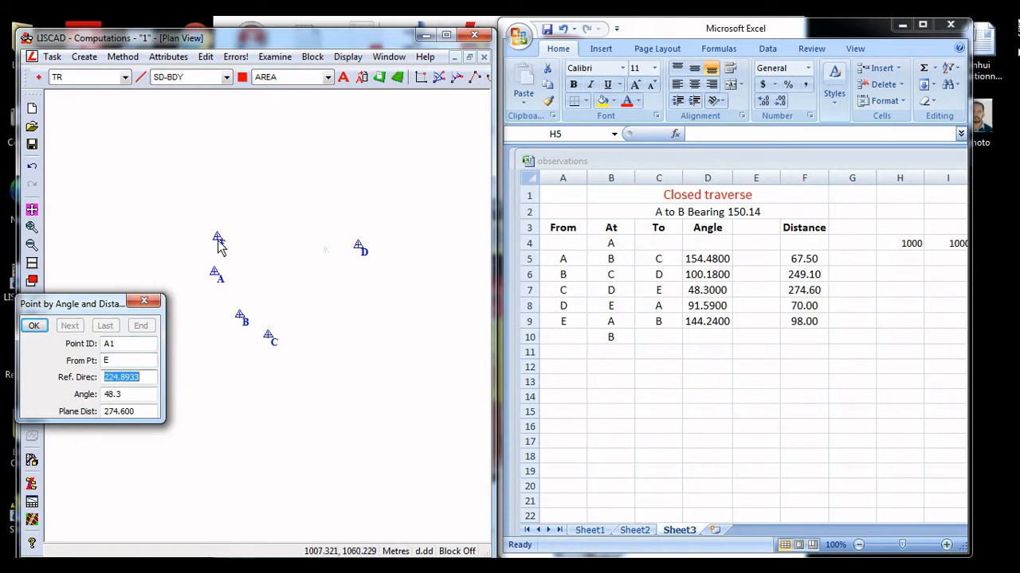
pyautogui.click(359, 248)
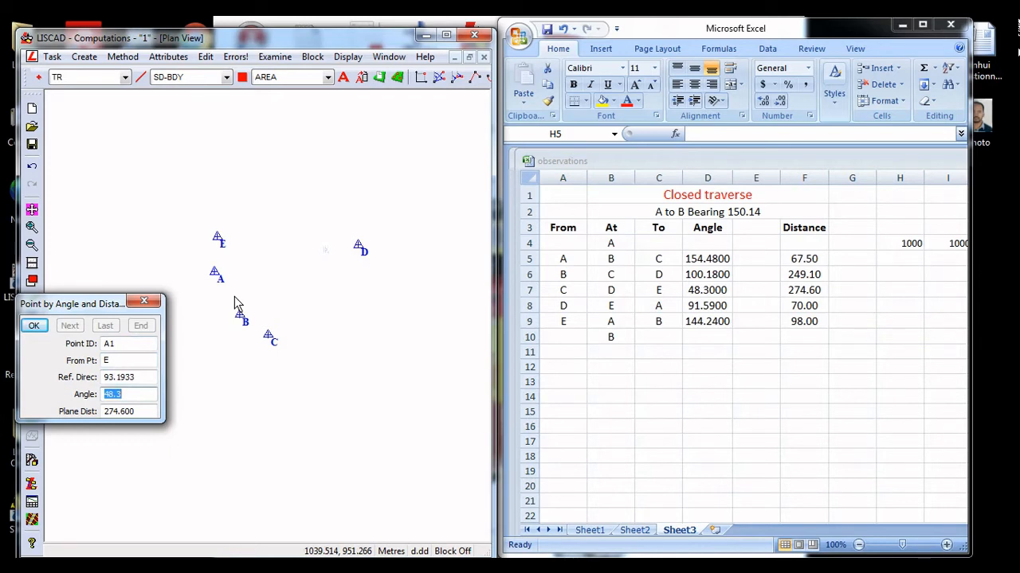
# Create point A1 with angle 91.59 and plane distance 70
pyautogui.write('91.59')
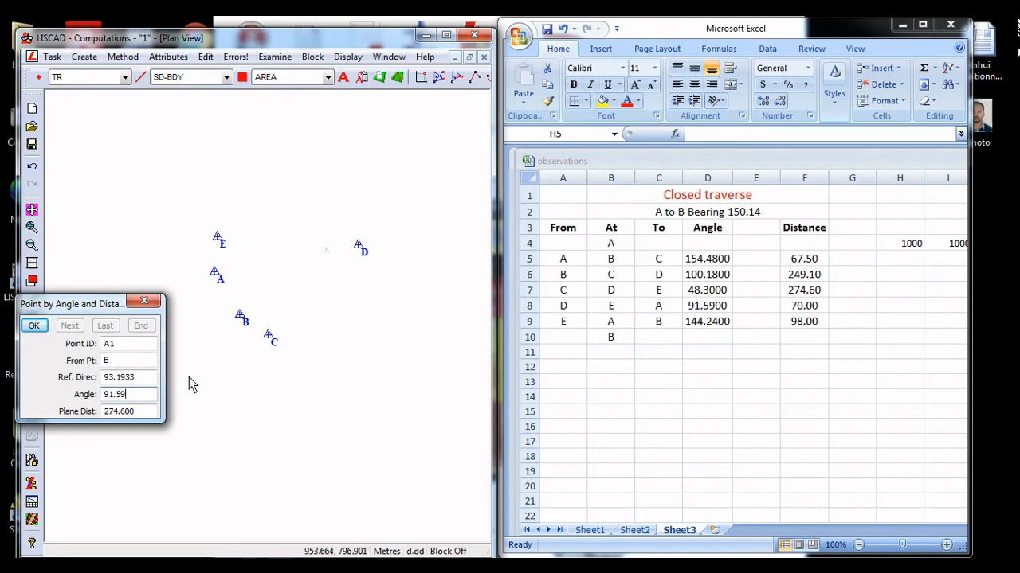
pyautogui.press('Tab')
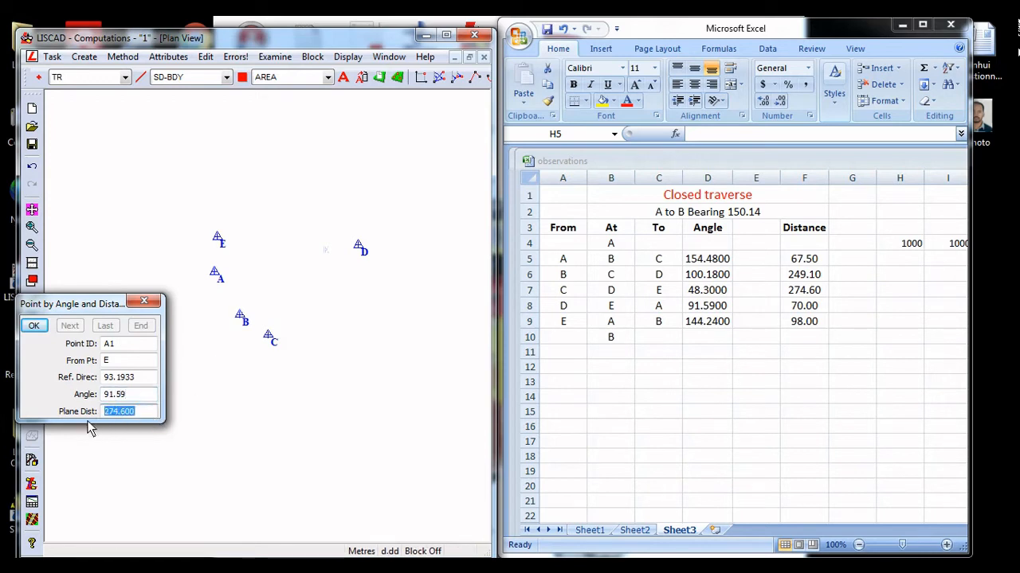
pyautogui.write('70')
pyautogui.press('Return')
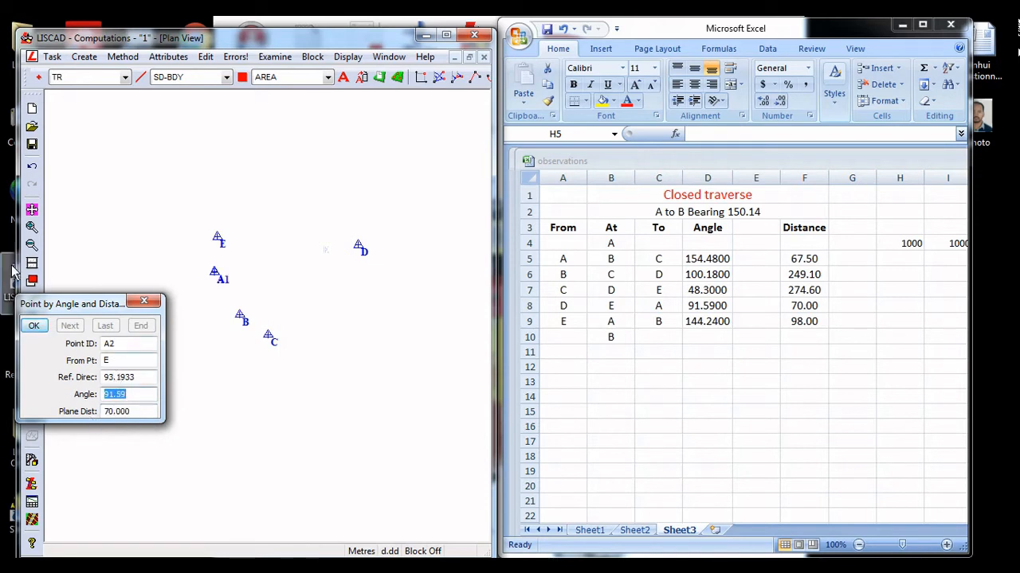
# Set up a point B2 by angle and distance, starting from point A1
pyautogui.click(32, 227)
pyautogui.click(248, 284)
pyautogui.click(203, 307)
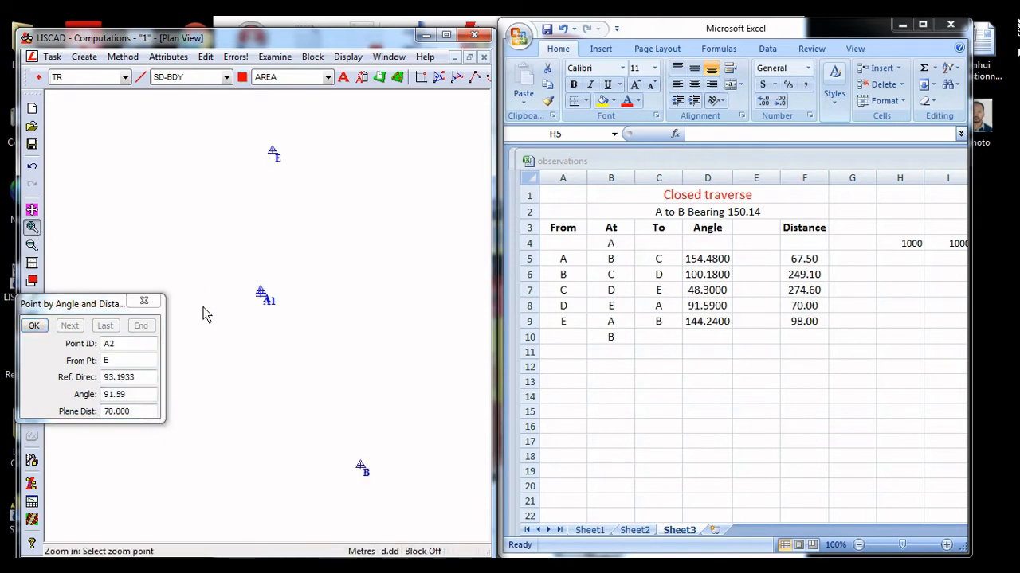
pyautogui.click(228, 295)
pyautogui.click(352, 331)
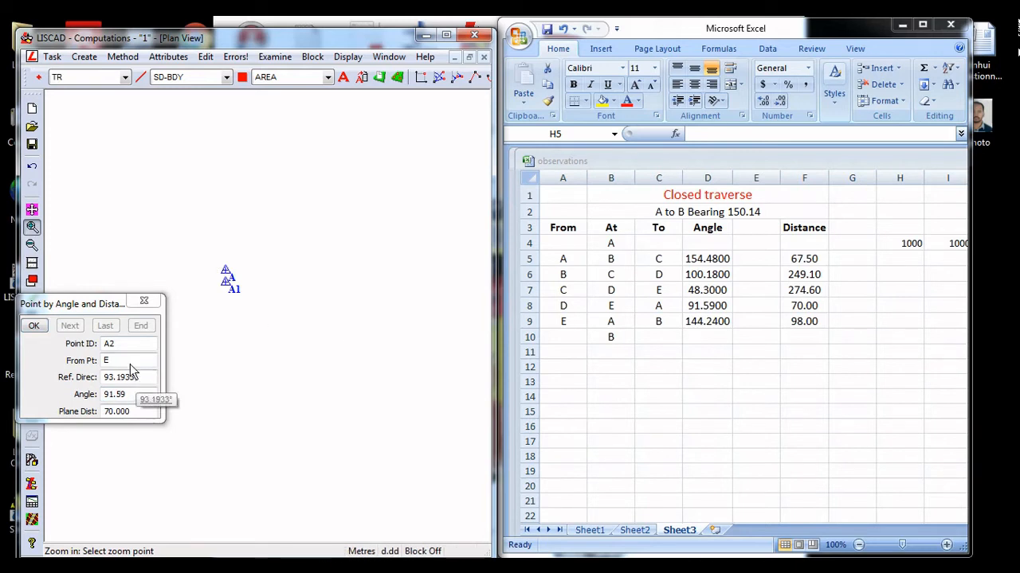
pyautogui.click(98, 360)
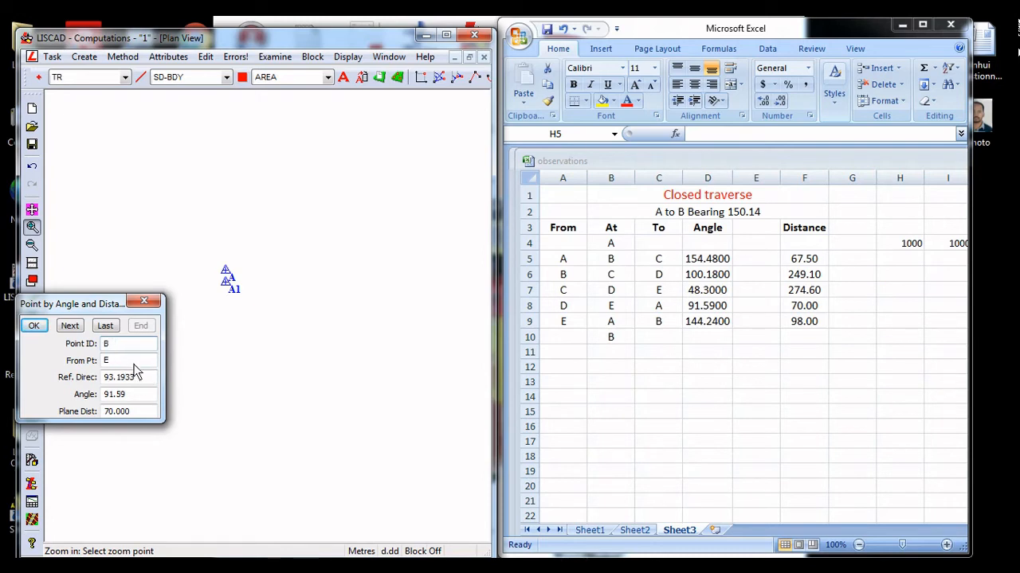
pyautogui.write('2')
pyautogui.press('Tab')
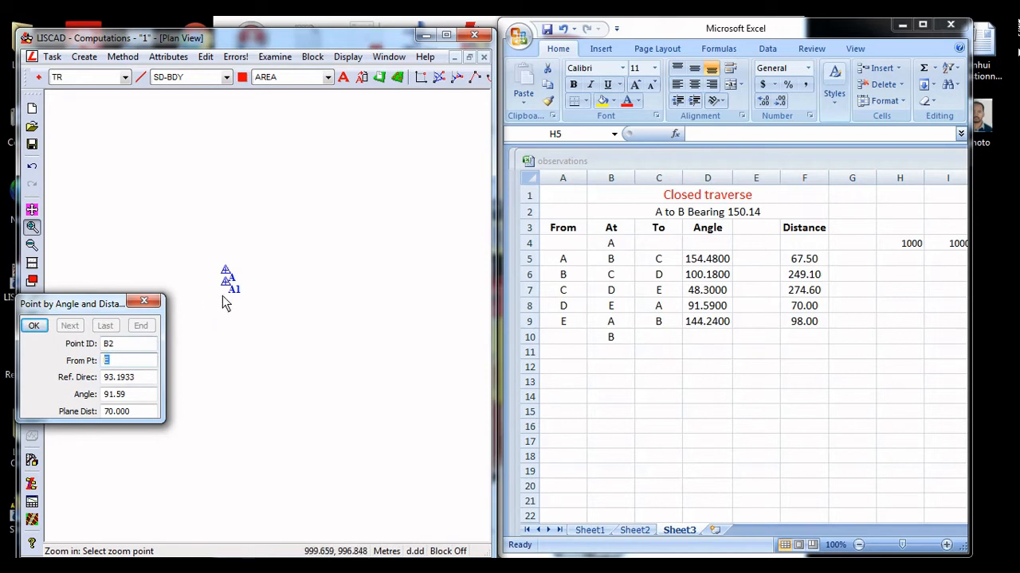
pyautogui.click(226, 285)
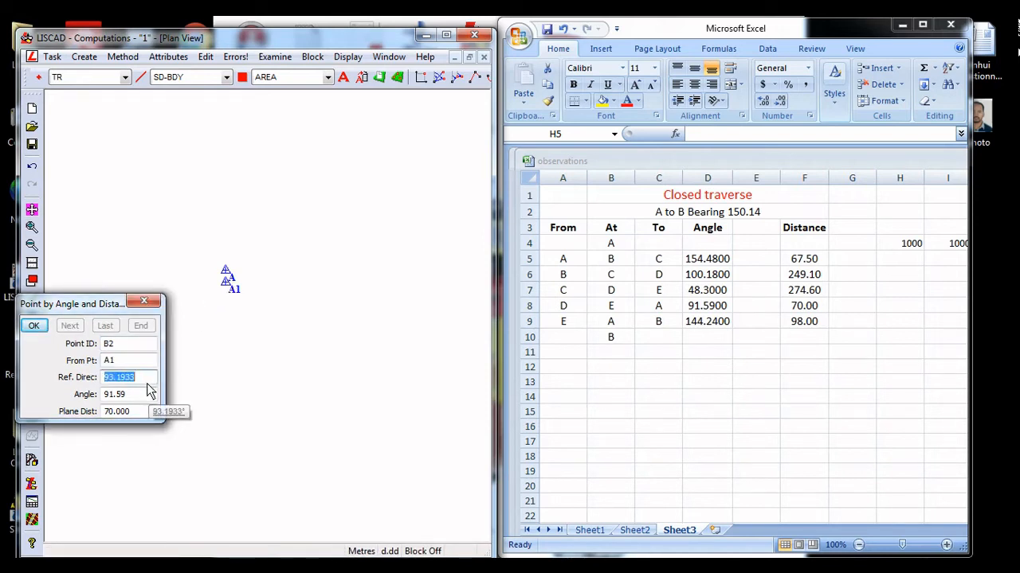
# Try to create B2 with reference direction 144.24 and angle 98, and undo the resulting point
pyautogui.write('144.2')
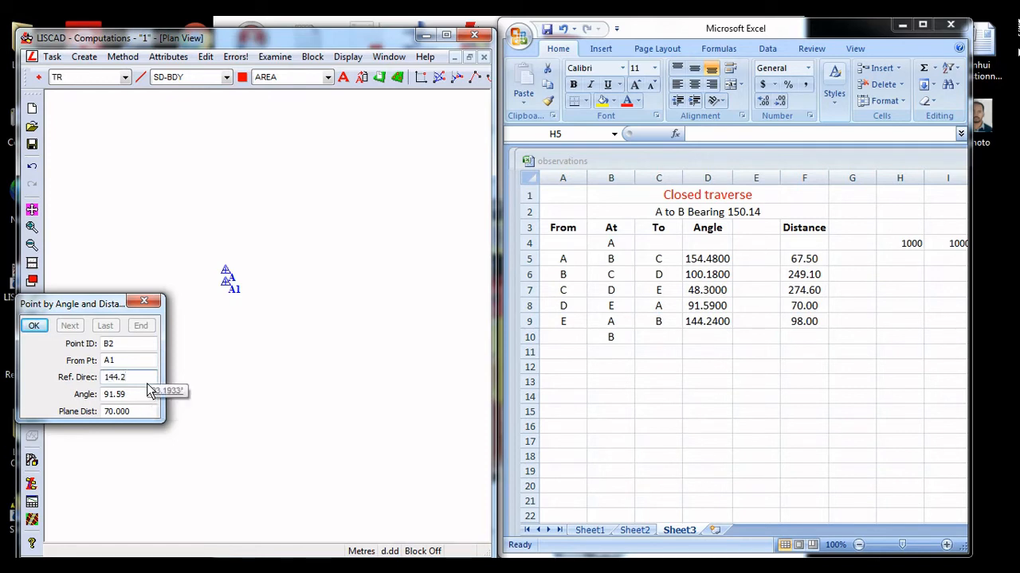
pyautogui.write('4')
pyautogui.press('Tab')
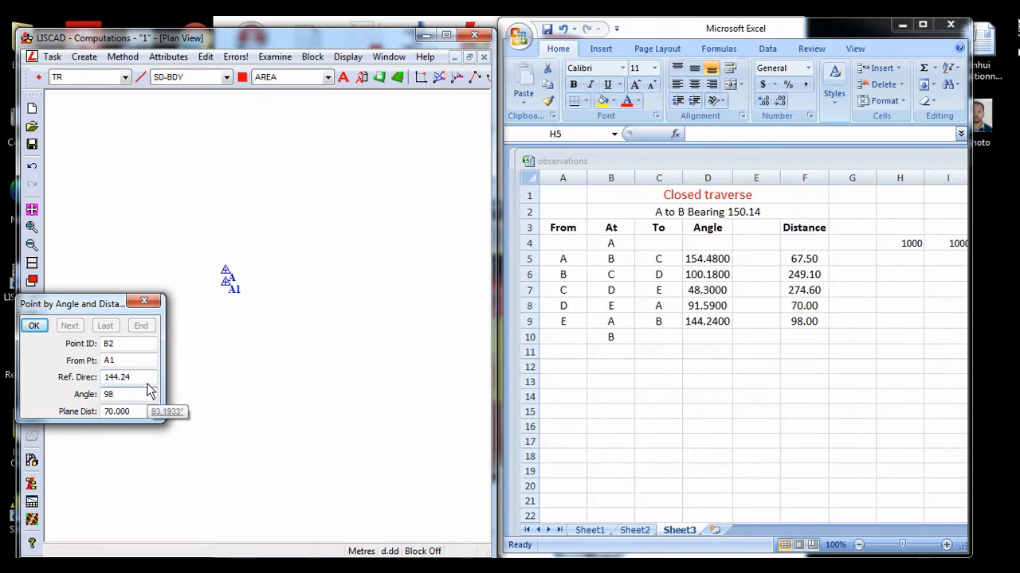
pyautogui.click(144, 300)
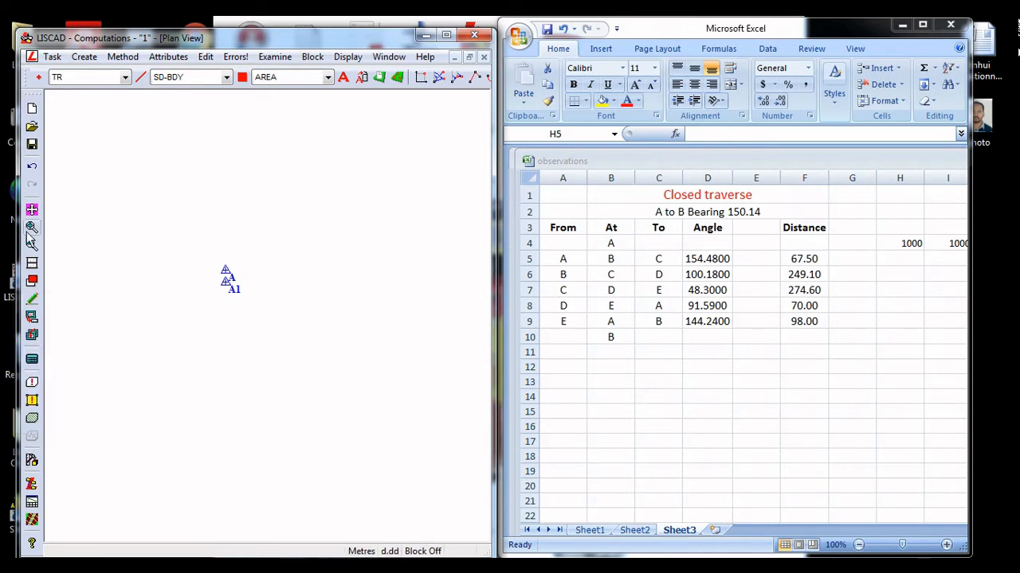
pyautogui.click(318, 406)
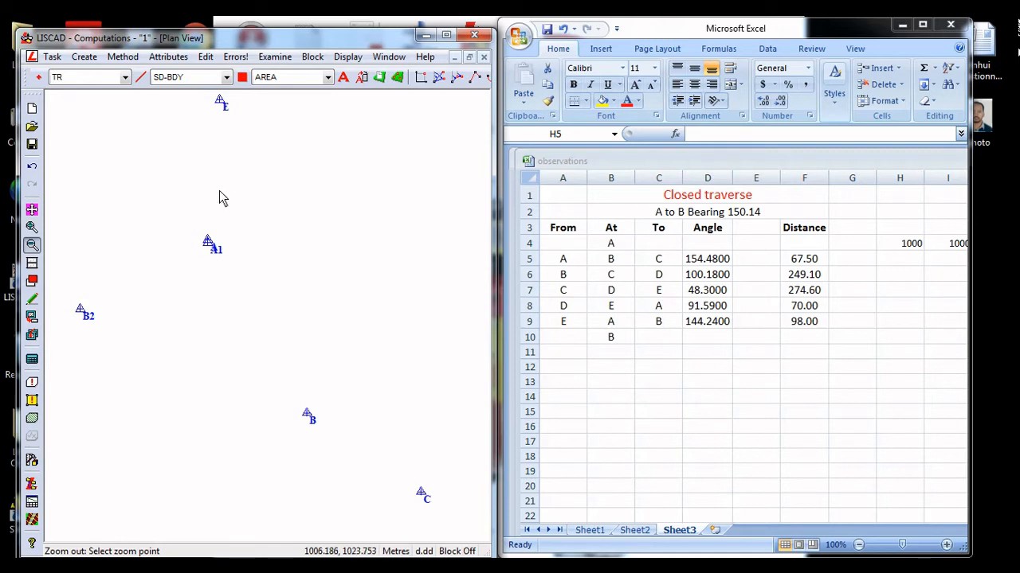
pyautogui.hotkey('ctrl', 'z')
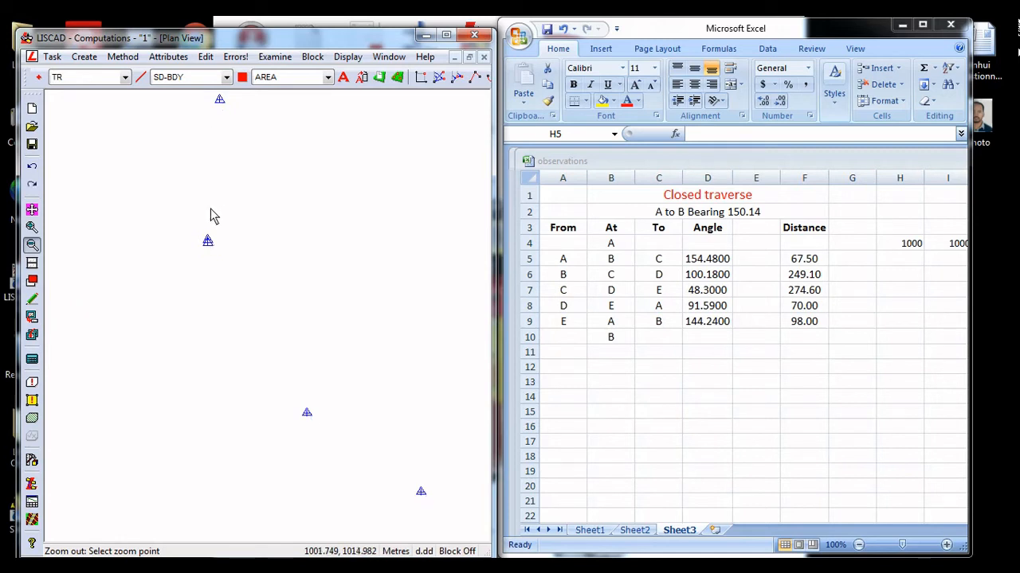
# Restart the point by angle and distance with point ID B2 and A1 as the from point
pyautogui.click(86, 57)
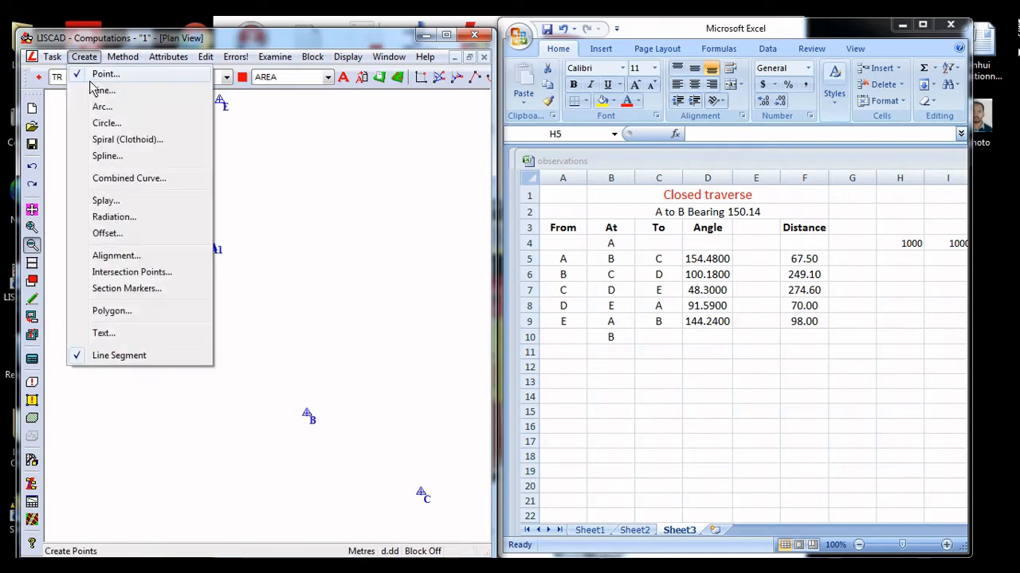
pyautogui.click(97, 74)
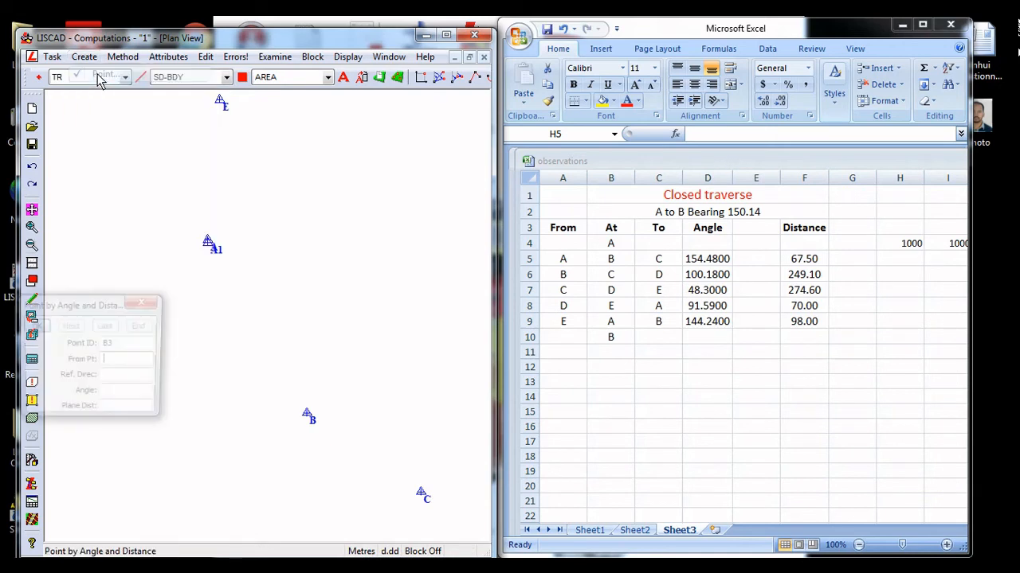
pyautogui.click(115, 359)
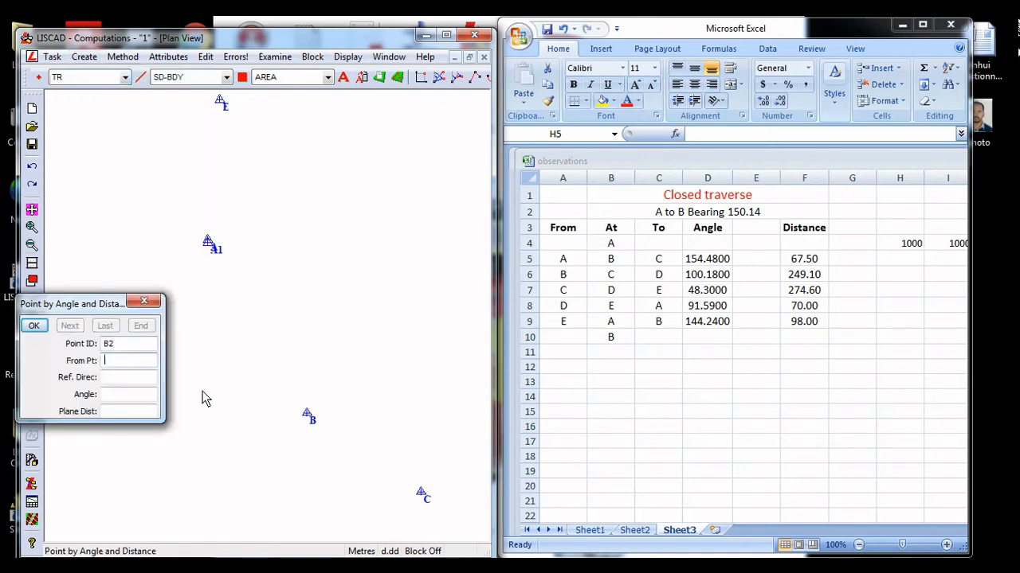
pyautogui.click(32, 227)
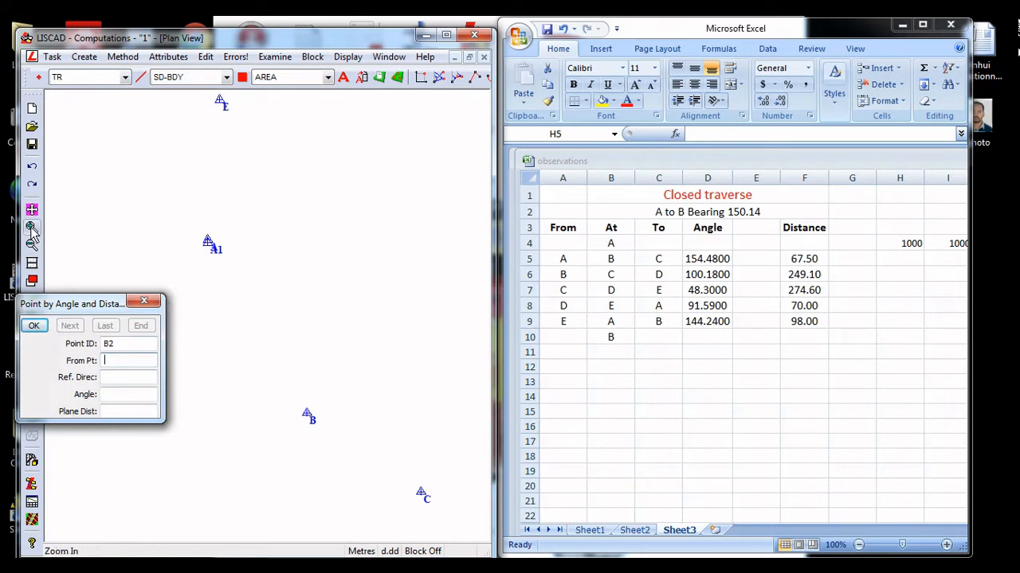
pyautogui.click(175, 253)
pyautogui.click(312, 306)
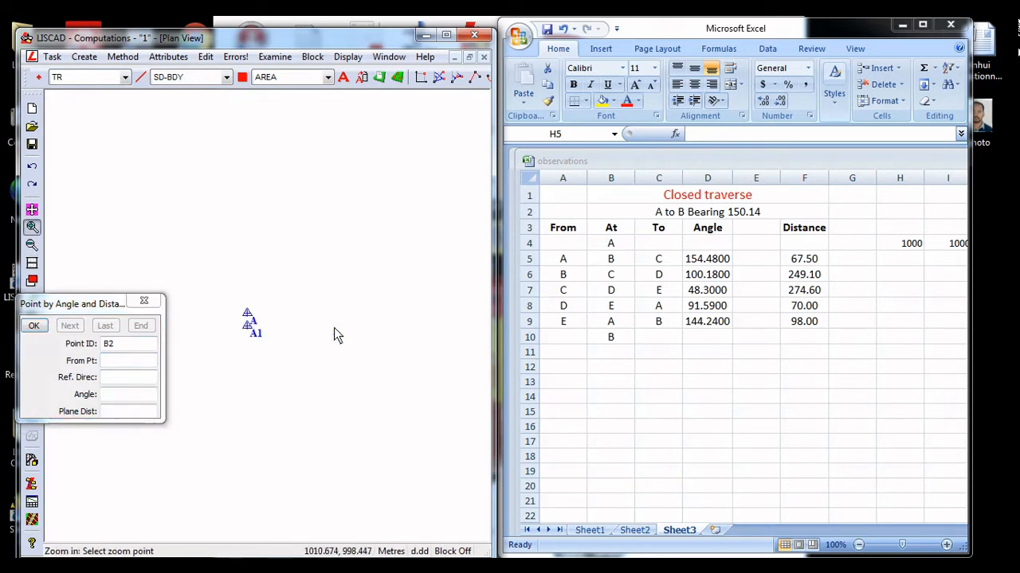
pyautogui.click(250, 327)
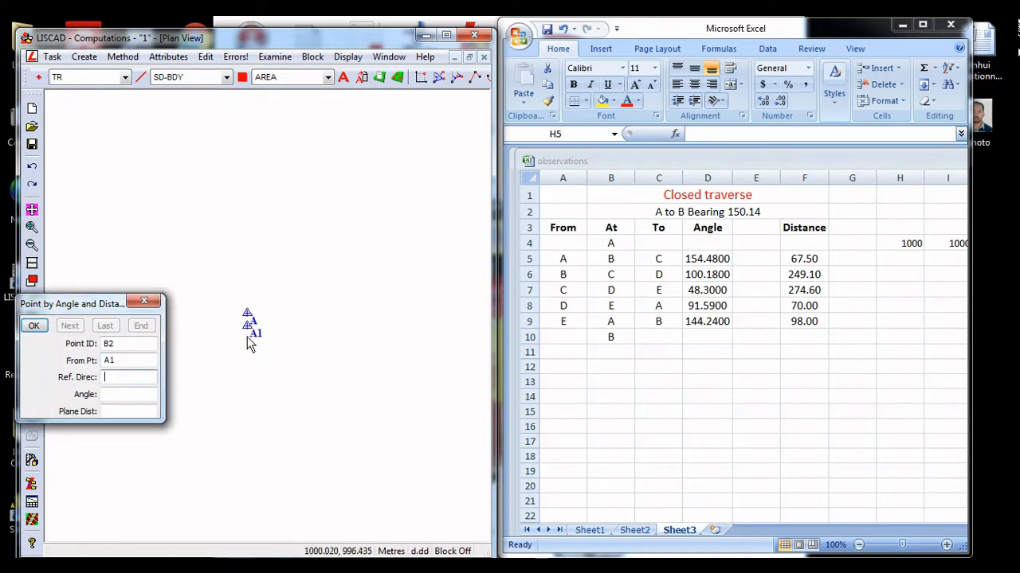
# Create point B2 with the reference direction from A1 to E, angle 144.24 and plane distance 98
pyautogui.scroll(-3, 291, 318)
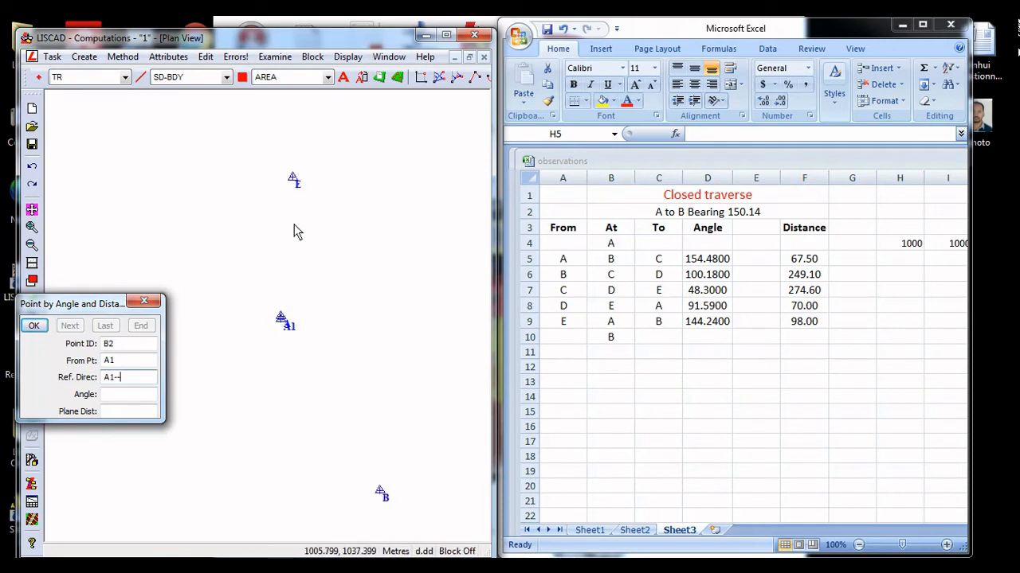
pyautogui.click(290, 176)
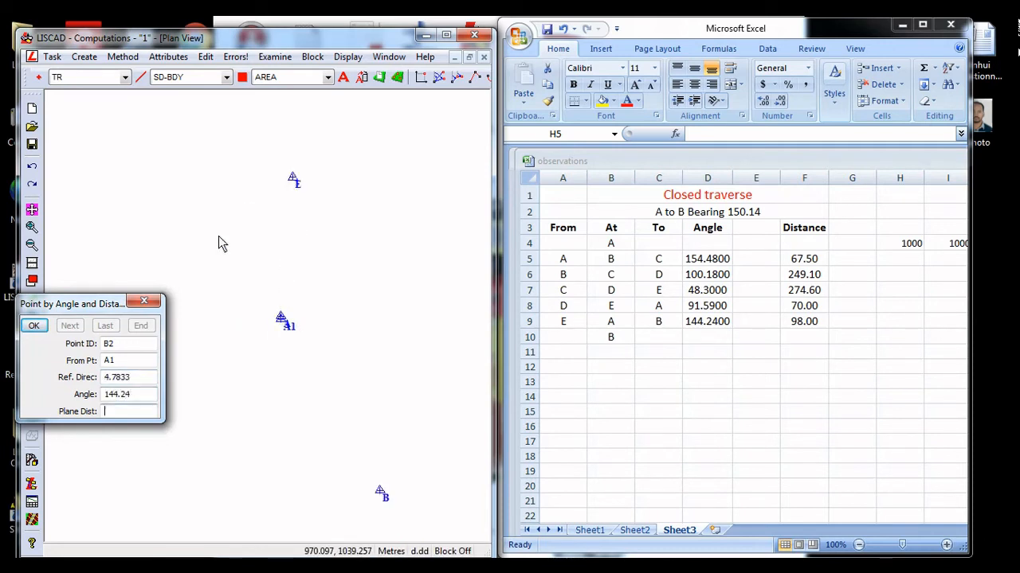
pyautogui.write('98')
pyautogui.press('Return')
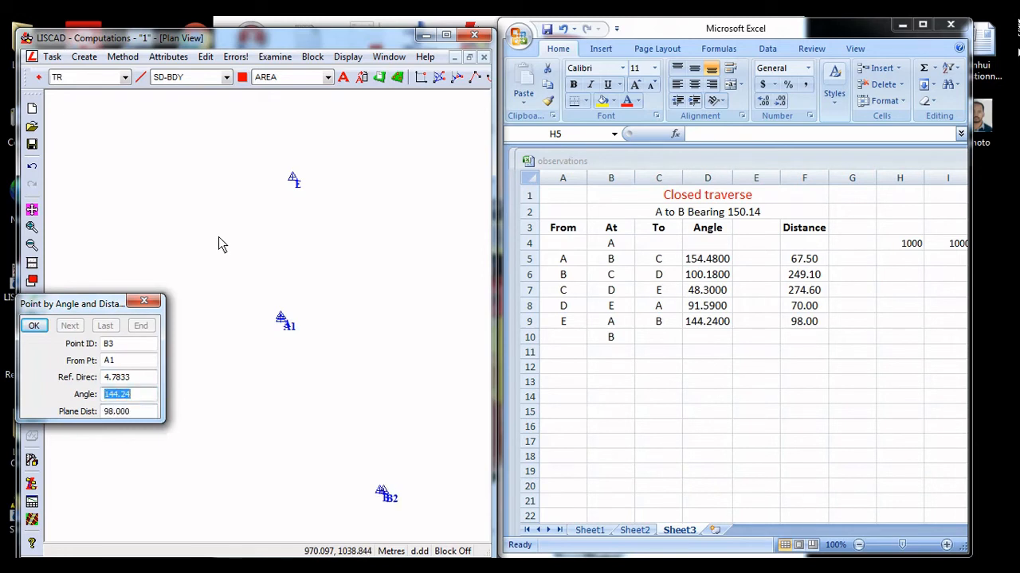
pyautogui.click(145, 301)
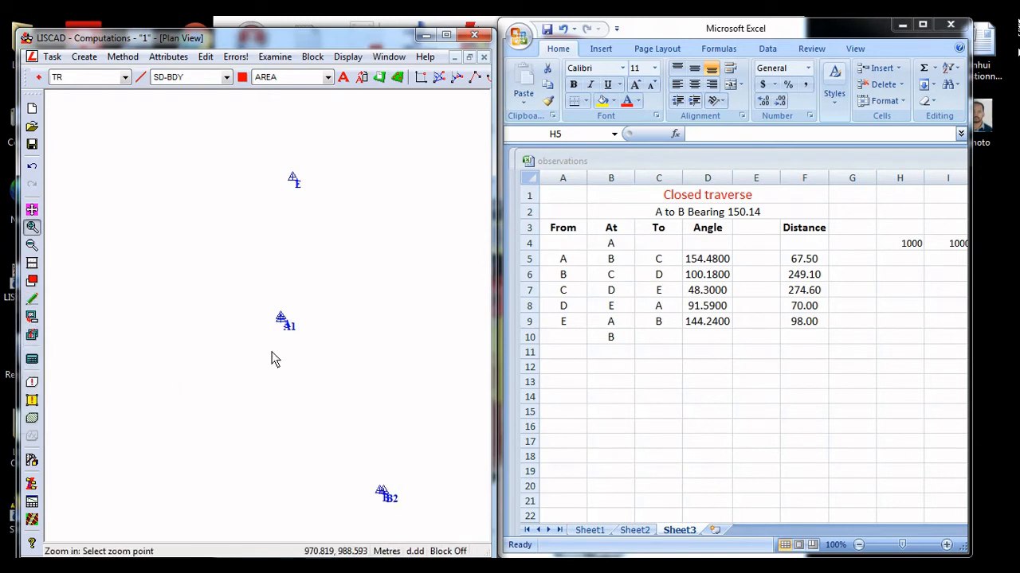
# Examine the offsets between points A and A1 and between points B and B2
pyautogui.click(300, 334)
pyautogui.click(250, 304)
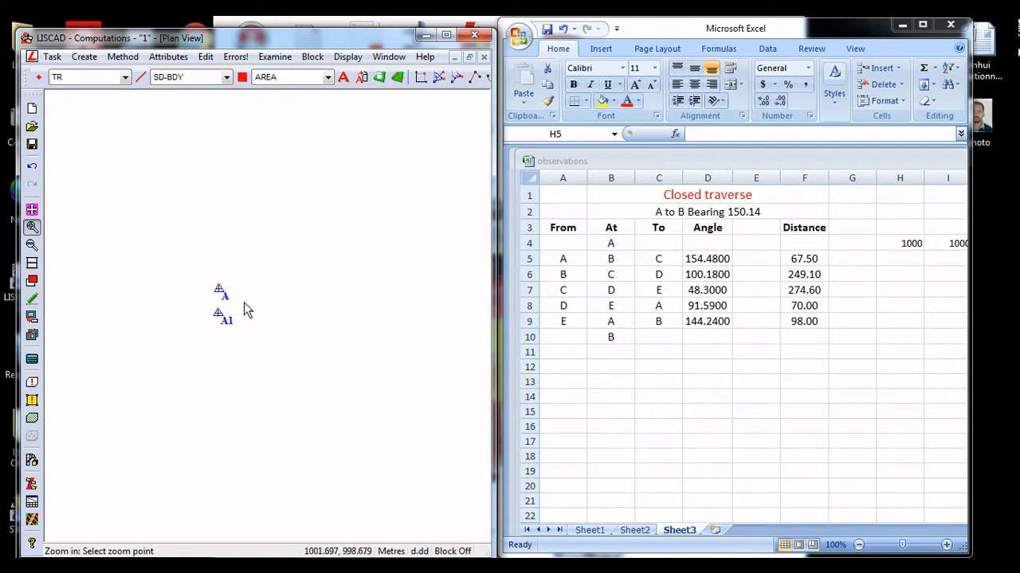
pyautogui.moveTo(239, 291); pyautogui.dragTo(228, 233, button='middle')
pyautogui.click(32, 244)
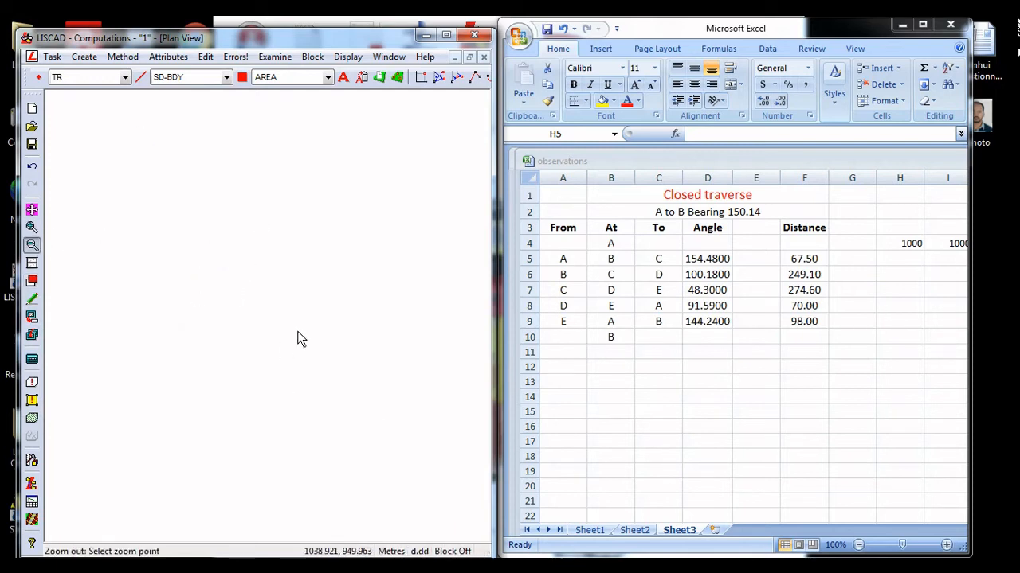
pyautogui.click(300, 364)
pyautogui.click(32, 226)
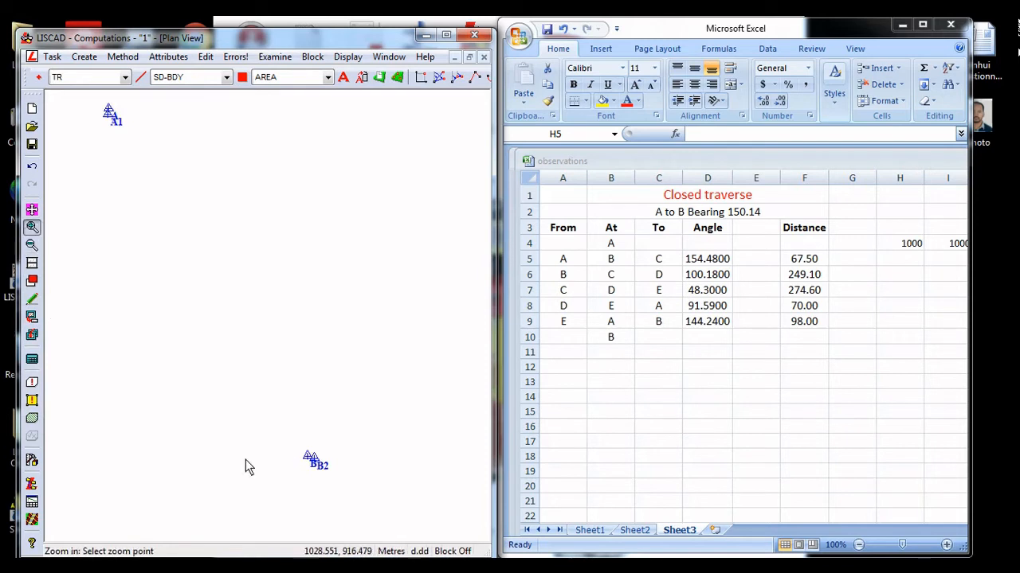
pyautogui.click(313, 478)
pyautogui.click(255, 282)
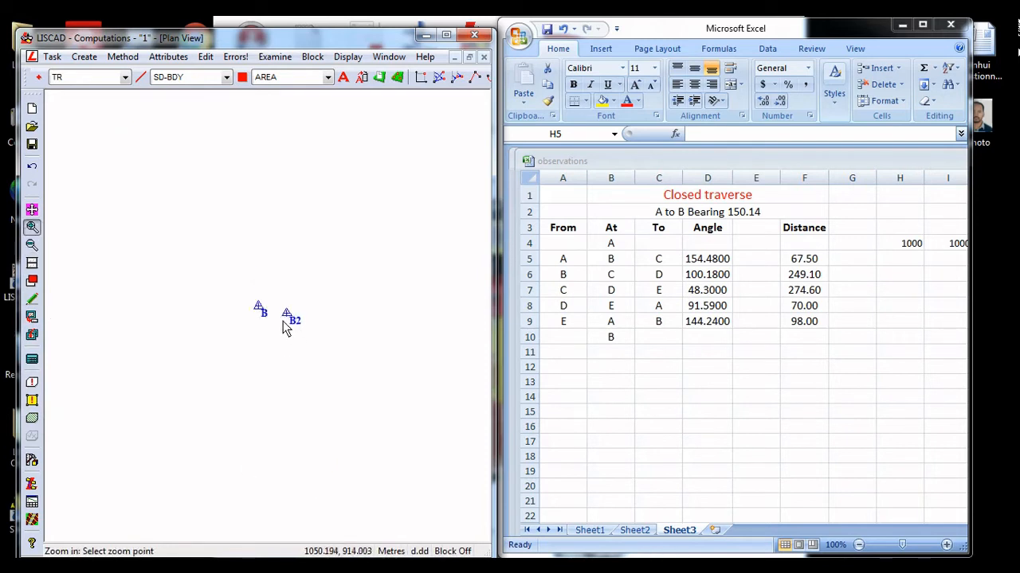
pyautogui.scroll(-5, 237, 322)
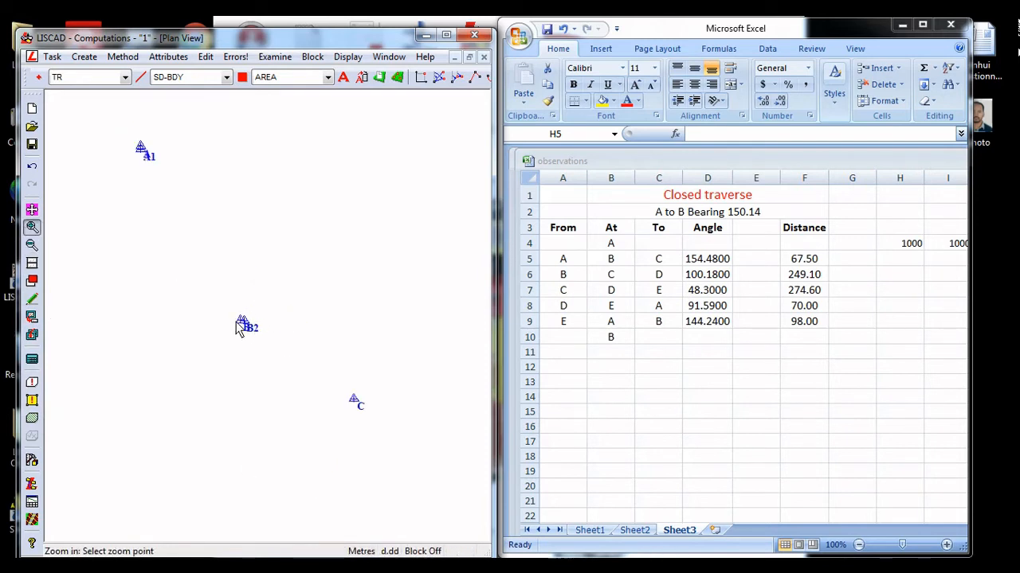
# Start a line by existing points at point A and draw it to point B
pyautogui.click(475, 78)
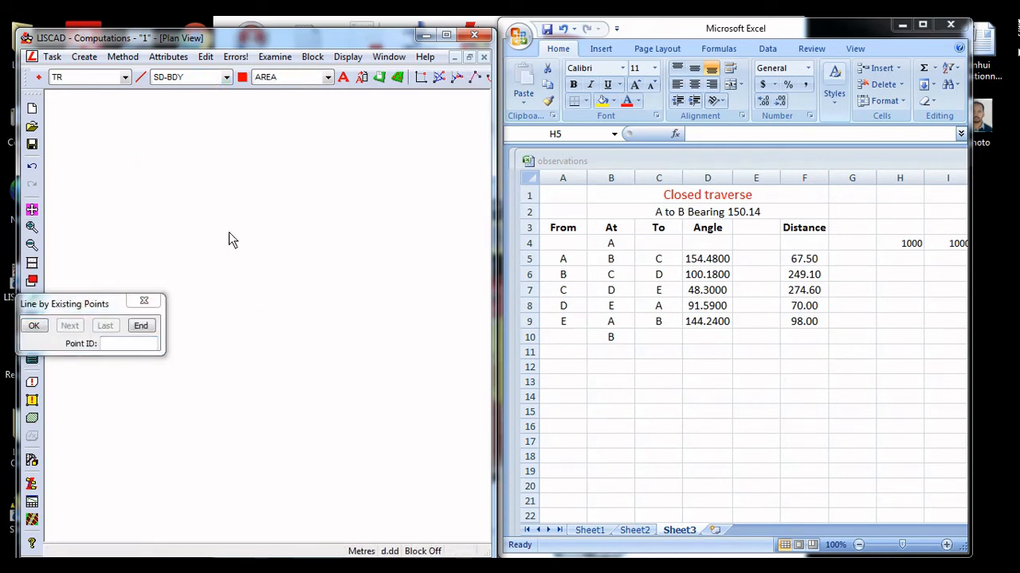
pyautogui.moveTo(188, 159); pyautogui.dragTo(278, 319, button='middle')
pyautogui.moveTo(121, 229); pyautogui.dragTo(208, 266, button='middle')
pyautogui.moveTo(141, 250); pyautogui.dragTo(273, 290, button='middle')
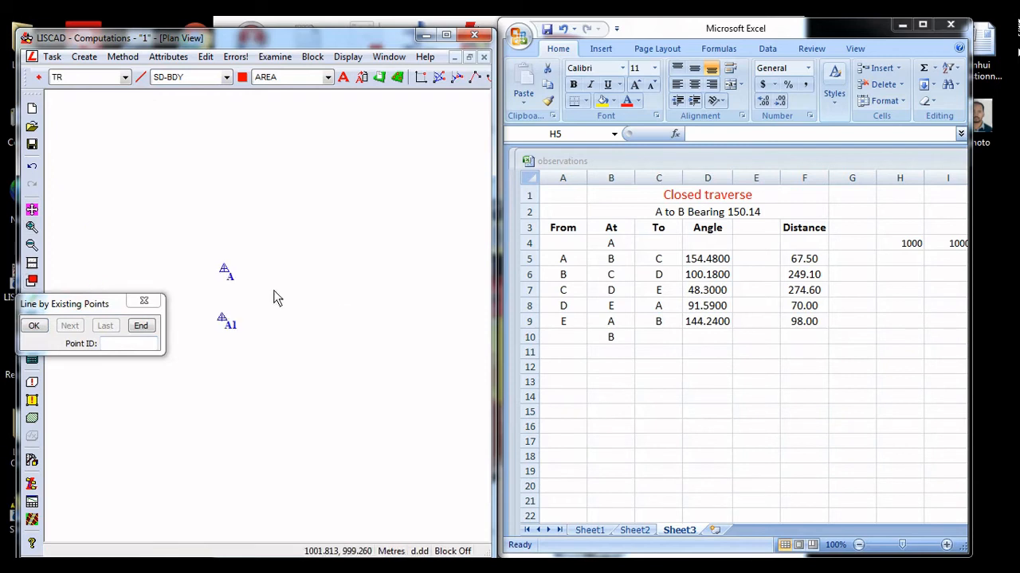
pyautogui.click(227, 271)
pyautogui.scroll(-3, 262, 332)
pyautogui.scroll(-3, 384, 499)
pyautogui.moveTo(387, 462); pyautogui.dragTo(344, 325, button='middle')
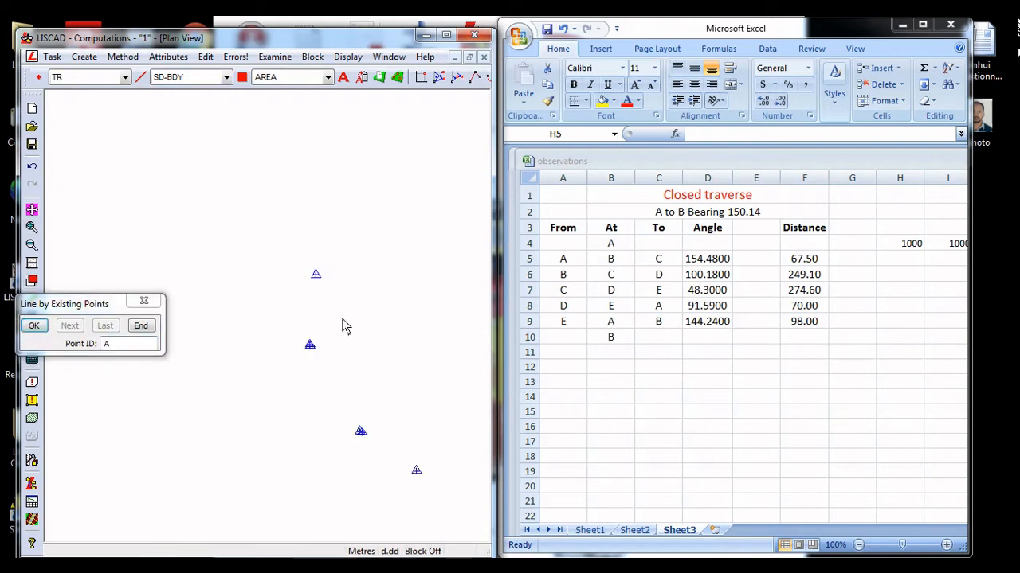
pyautogui.scroll(3, 358, 431)
pyautogui.moveTo(360, 442); pyautogui.dragTo(363, 351, button='middle')
pyautogui.scroll(5, 365, 357)
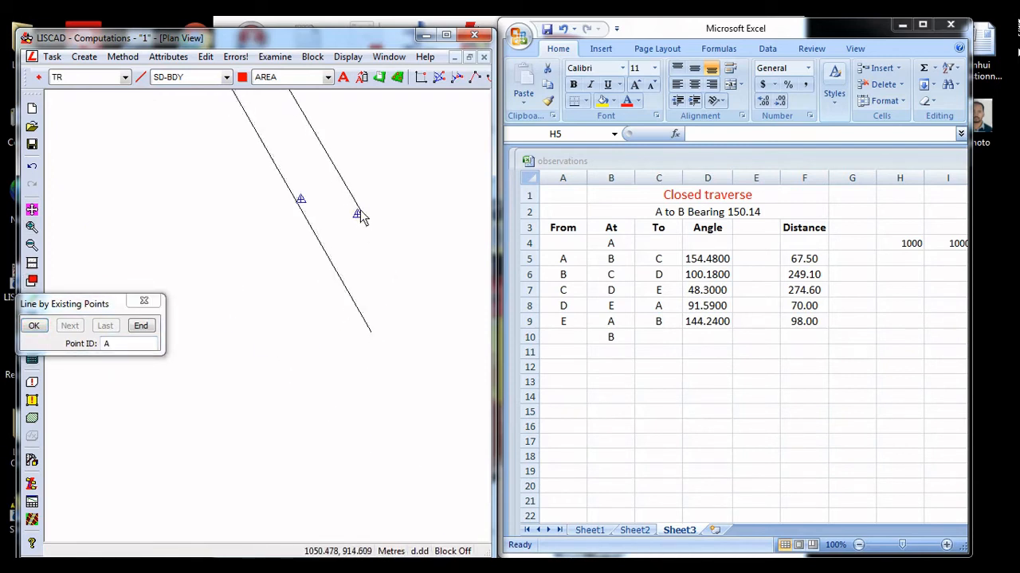
pyautogui.moveTo(351, 245); pyautogui.dragTo(333, 317, button='middle')
pyautogui.click(280, 275)
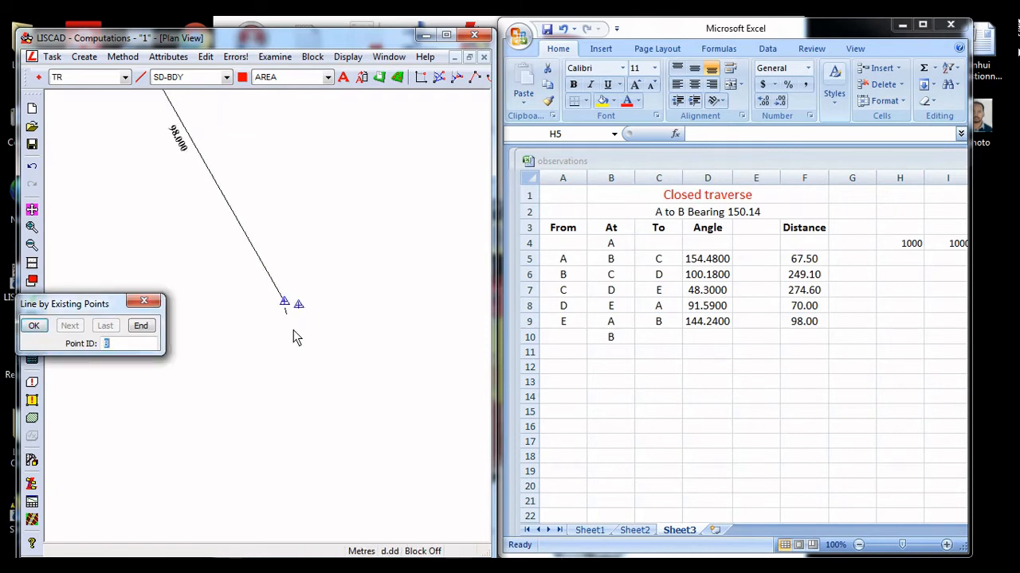
# Continue the line from B through points C, D and E
pyautogui.scroll(-3, 330, 382)
pyautogui.moveTo(372, 430); pyautogui.dragTo(243, 291, button='middle')
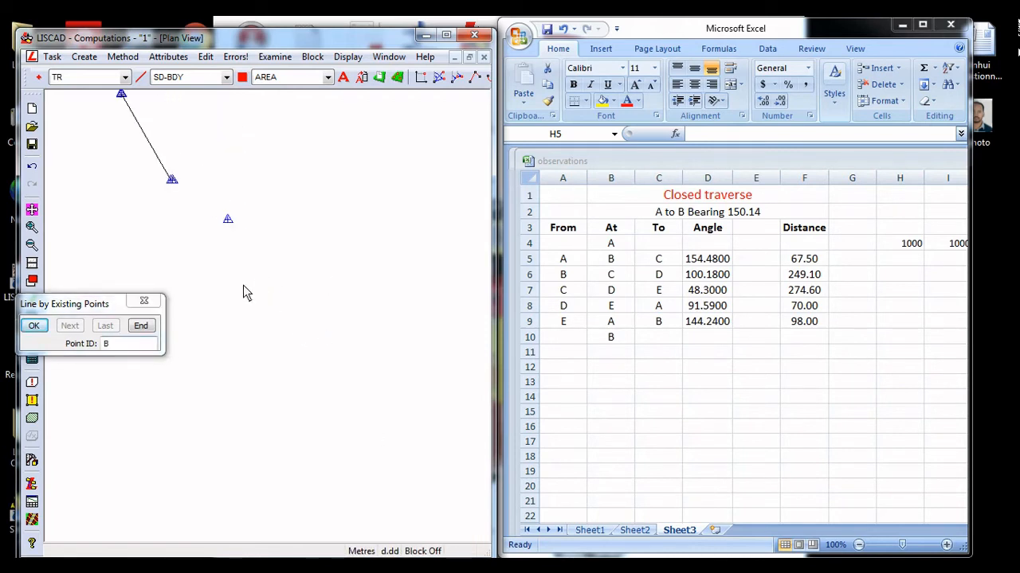
pyautogui.click(228, 221)
pyautogui.moveTo(352, 116); pyautogui.dragTo(359, 332, button='middle')
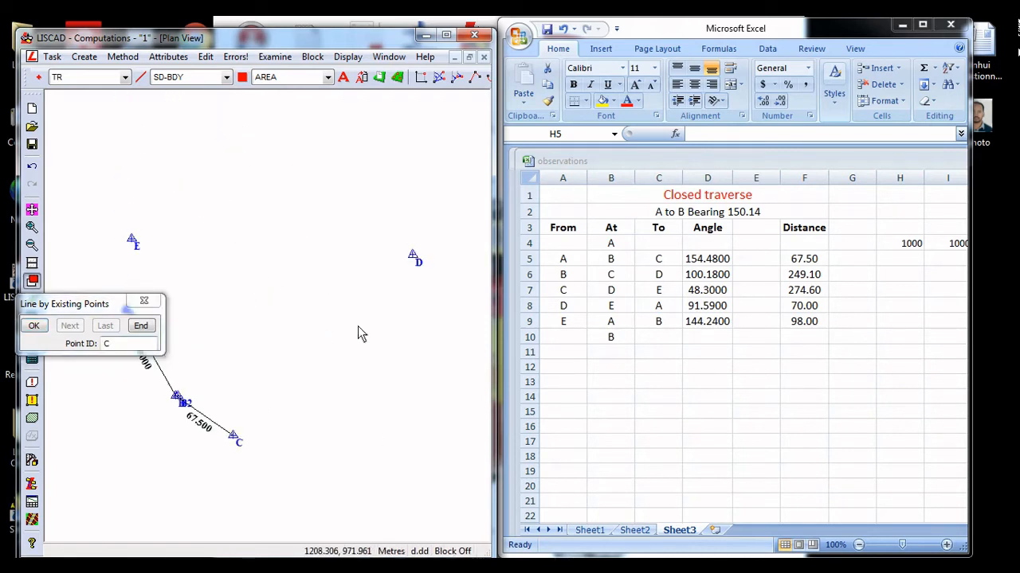
pyautogui.click(413, 255)
pyautogui.click(136, 245)
# Extend the line from E to the computed closing point A1
pyautogui.scroll(5, 281, 345)
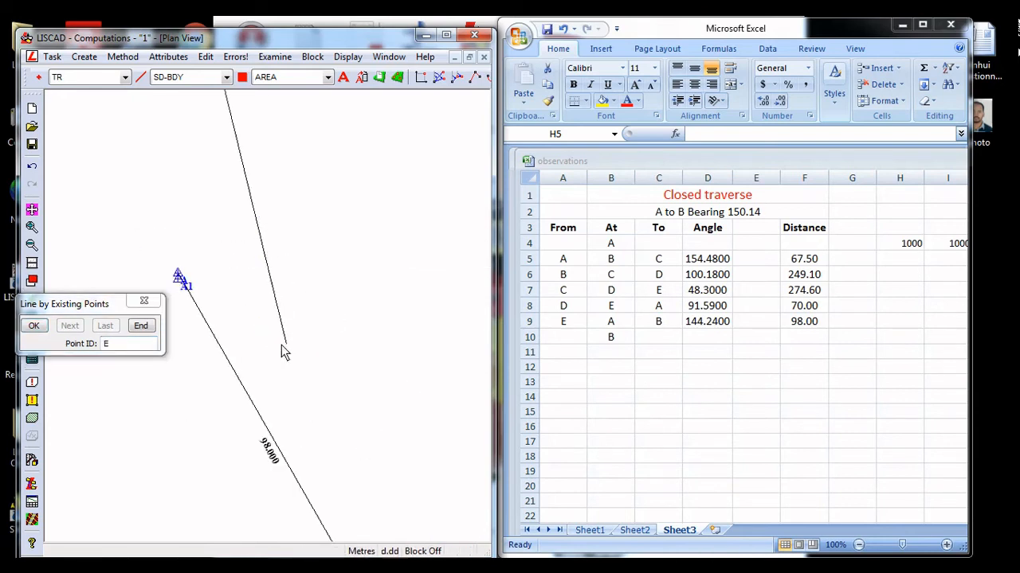
pyautogui.scroll(-2, 229, 320)
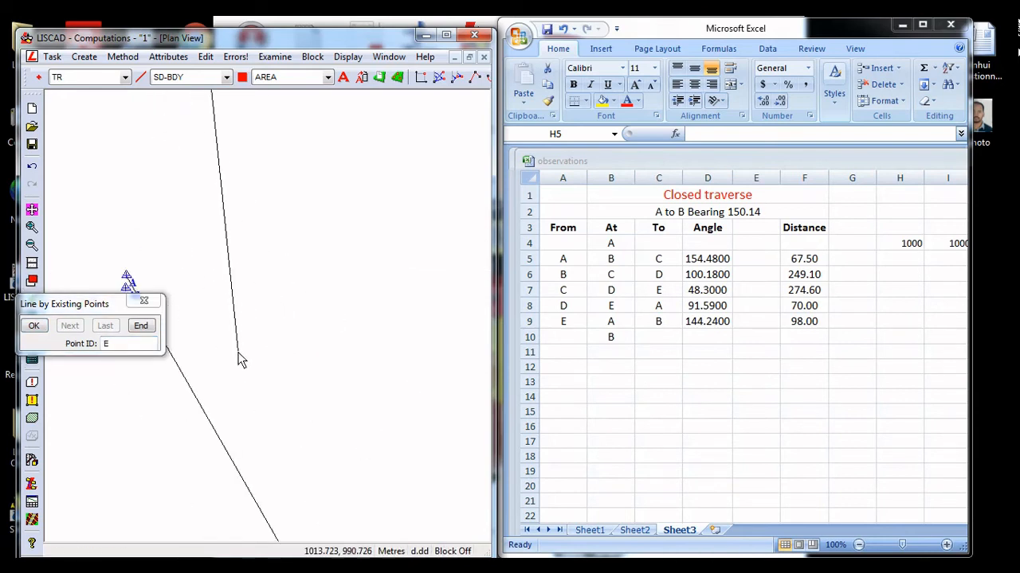
pyautogui.moveTo(252, 358); pyautogui.dragTo(430, 420, button='middle')
pyautogui.scroll(1, 313, 333)
pyautogui.scroll(2, 320, 344)
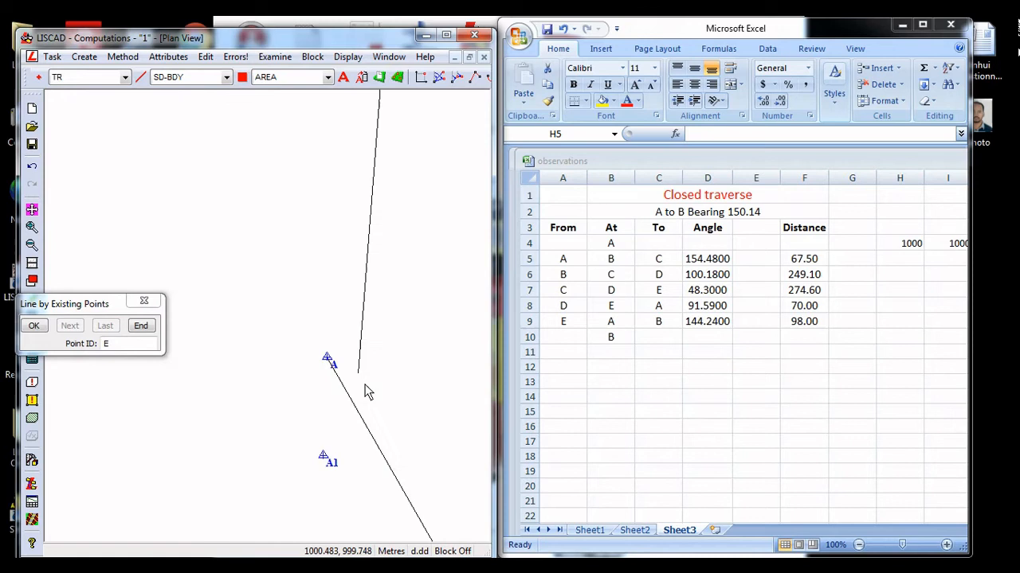
pyautogui.click(329, 457)
# Extend the line from A1 to point B2 and end the line
pyautogui.scroll(-1, 331, 460)
pyautogui.scroll(-3, 343, 470)
pyautogui.moveTo(353, 483); pyautogui.dragTo(294, 293, button='middle')
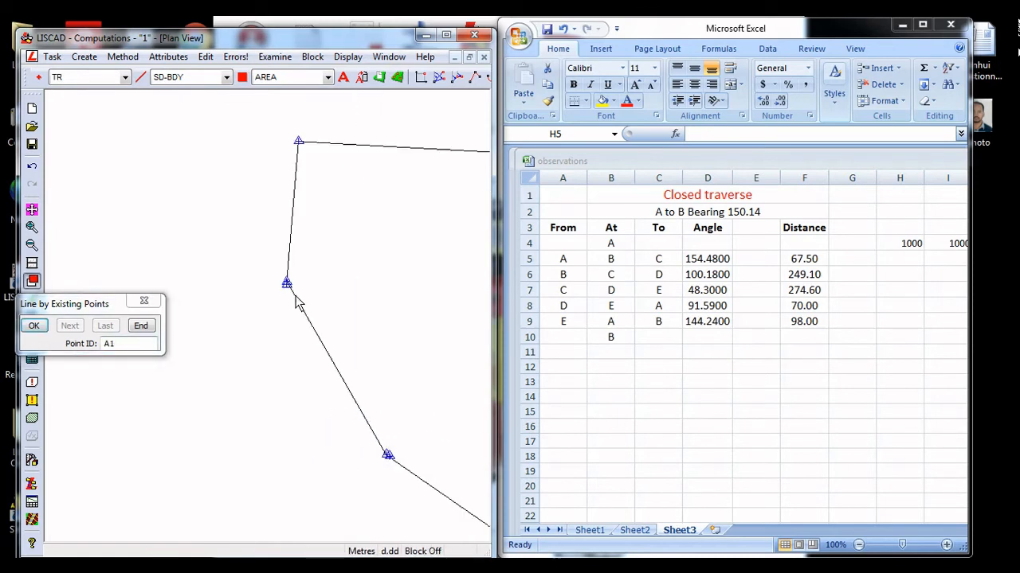
pyautogui.scroll(3, 367, 452)
pyautogui.moveTo(465, 456); pyautogui.dragTo(186, 357, button='middle')
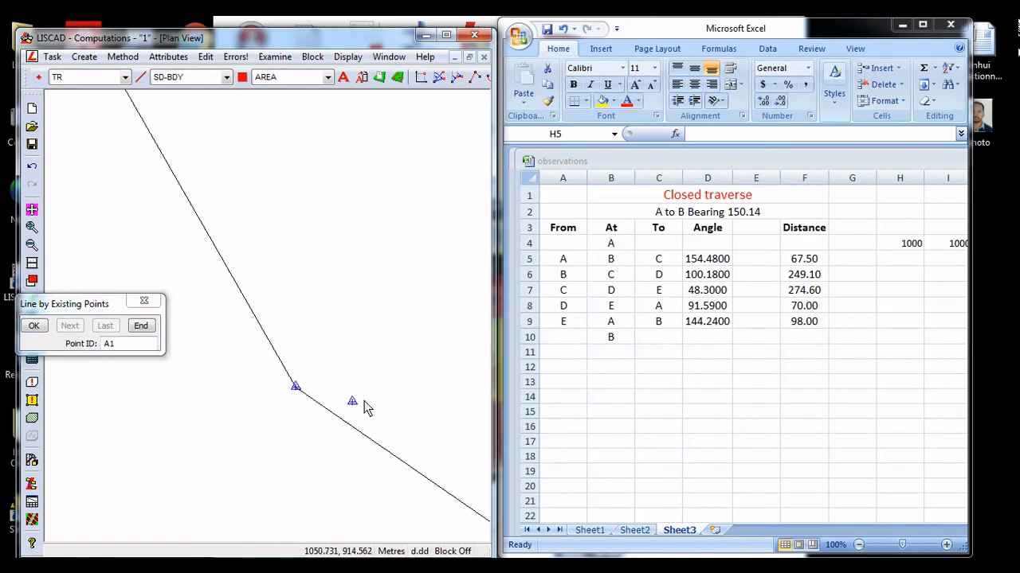
pyautogui.click(352, 402)
pyautogui.click(141, 326)
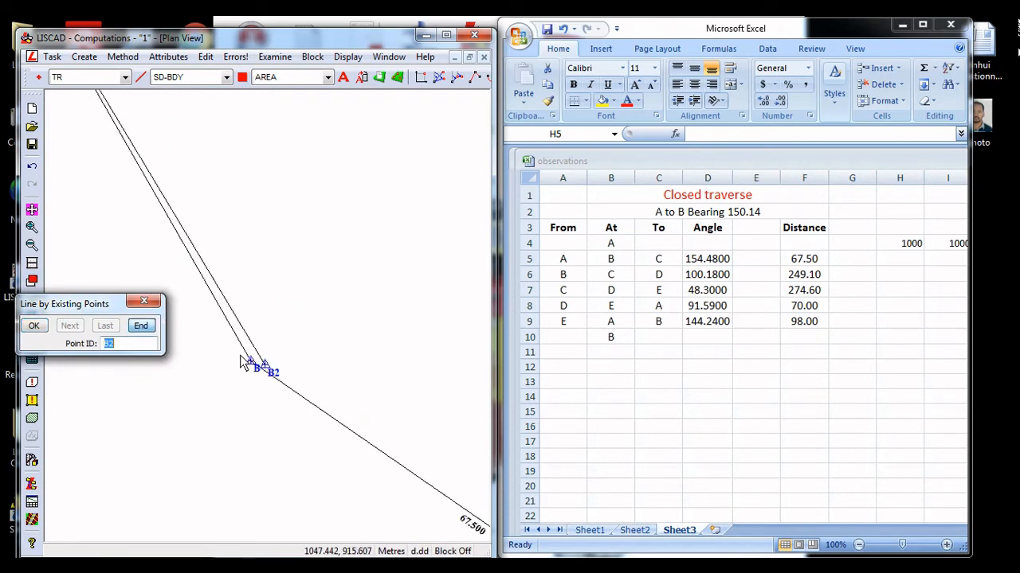
pyautogui.click(275, 57)
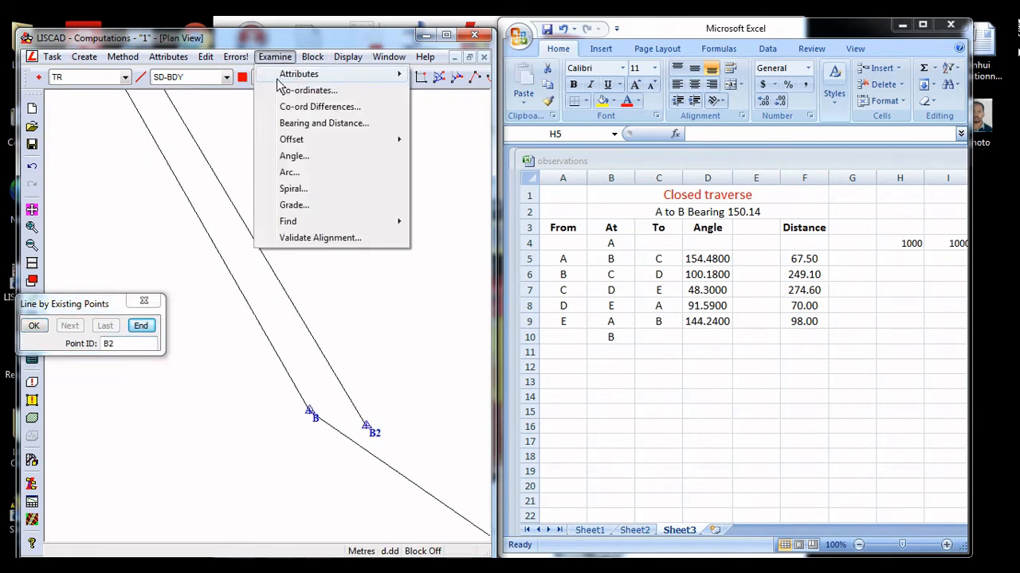
pyautogui.moveTo(296, 75)
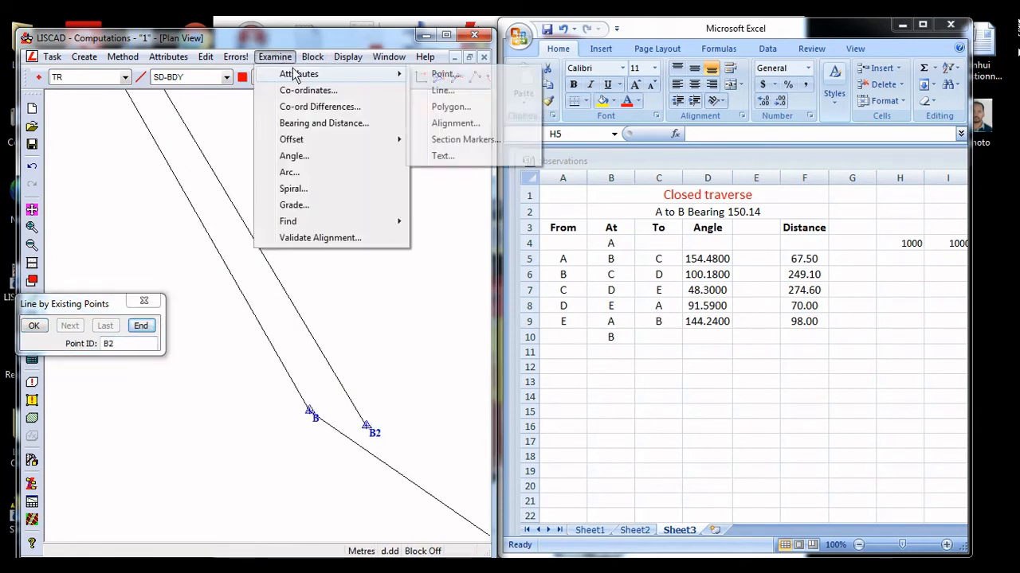
pyautogui.click(410, 272)
# Maximize the plan view and examine the bearing and distance from B2 to B
pyautogui.click(446, 36)
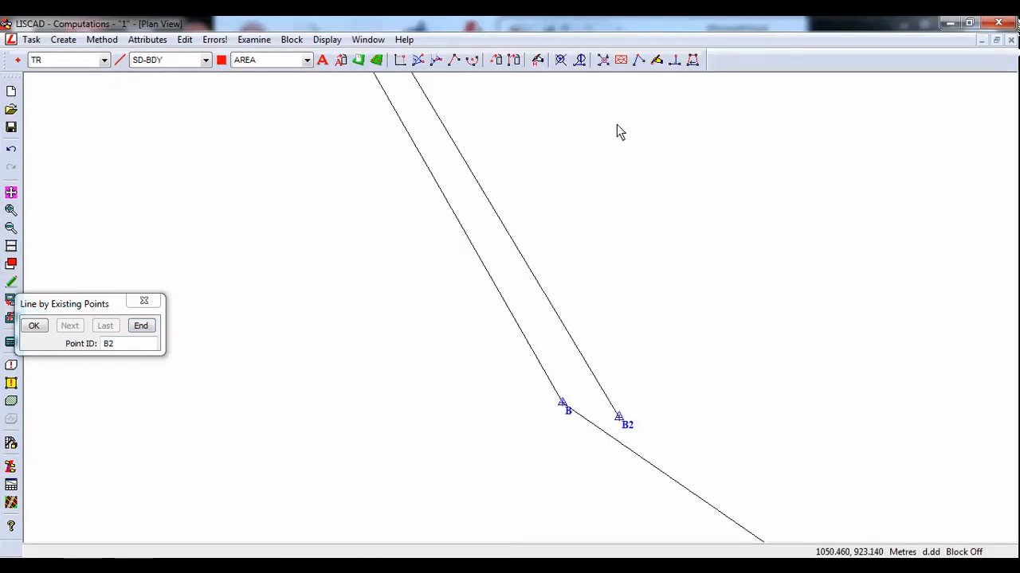
pyautogui.click(561, 60)
pyautogui.click(615, 415)
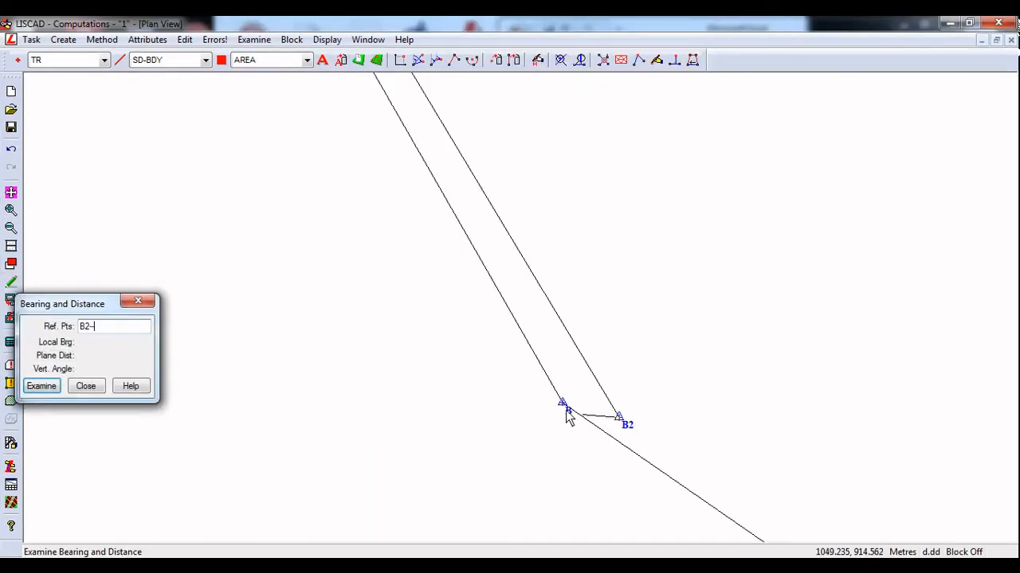
pyautogui.click(560, 403)
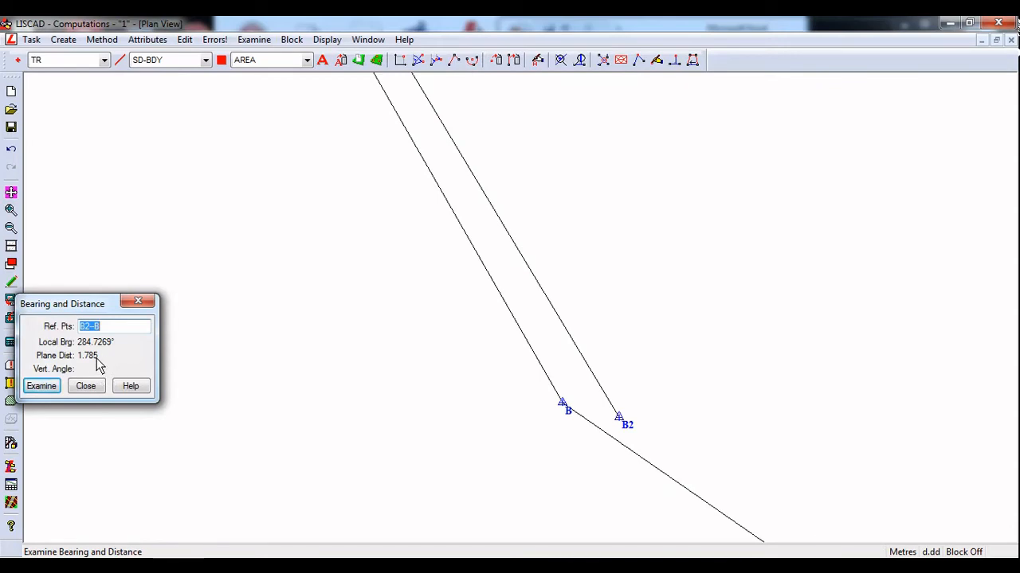
pyautogui.click(140, 303)
# Examine the bearing and distance from A to A1
pyautogui.scroll(-4, 260, 344)
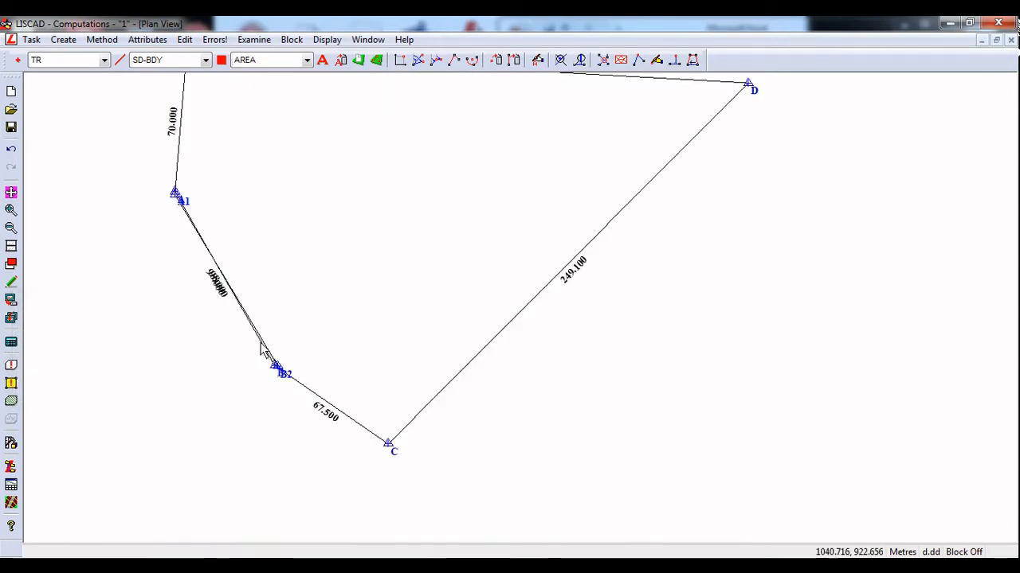
pyautogui.scroll(5, 271, 330)
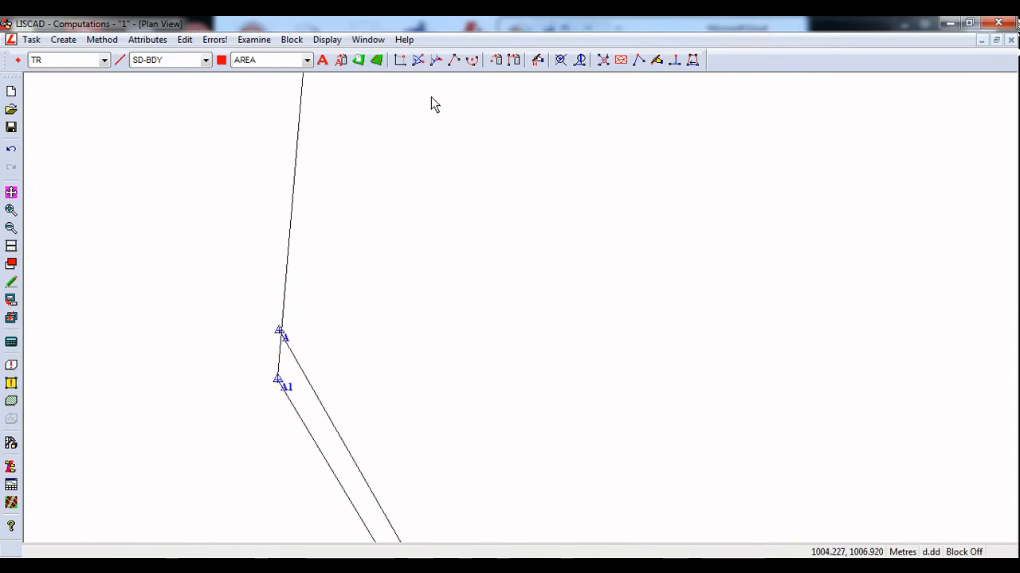
pyautogui.click(561, 60)
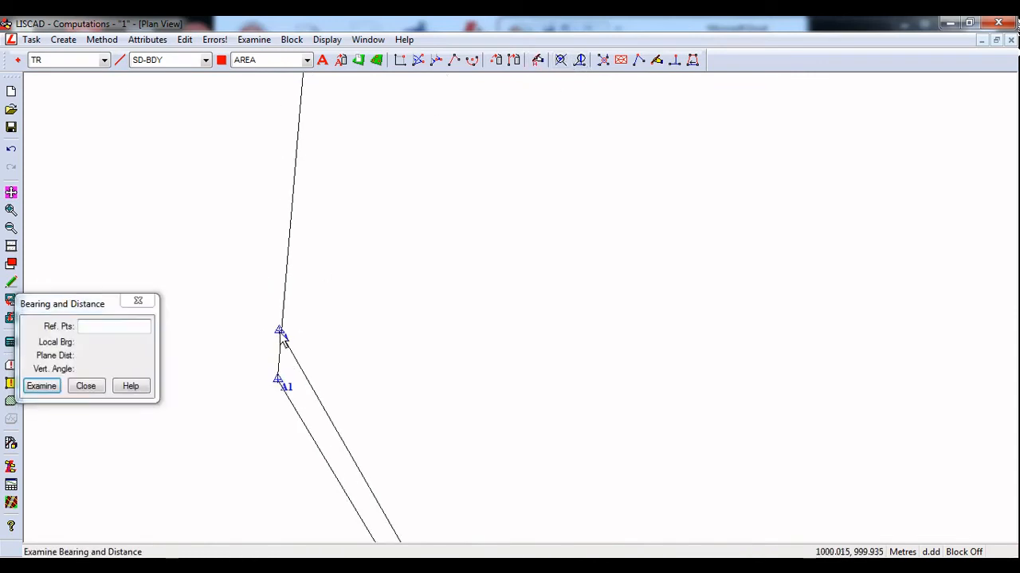
pyautogui.click(280, 333)
pyautogui.click(278, 381)
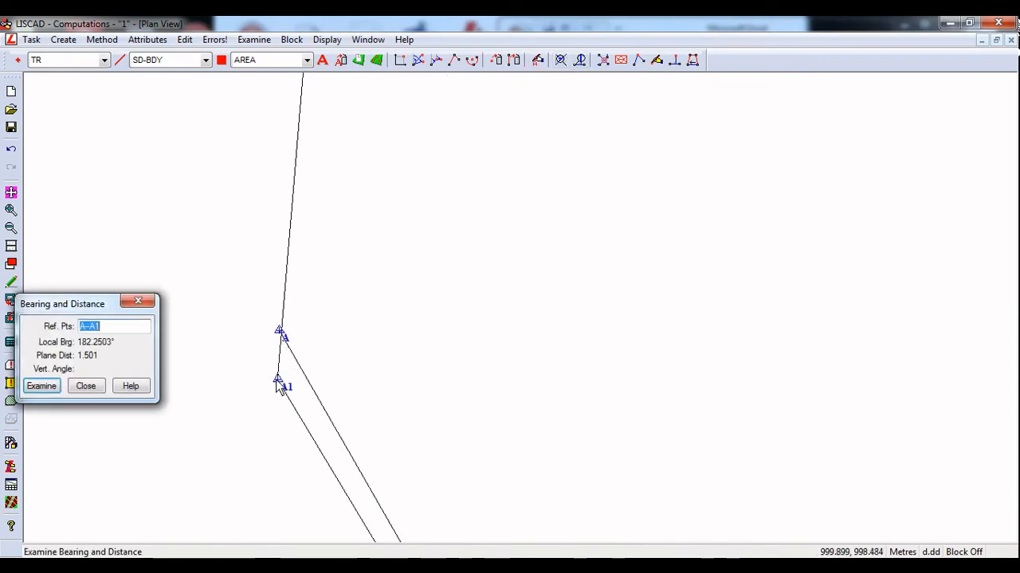
pyautogui.click(85, 386)
# Restore the plan view window to its smaller size beside the Excel observations
pyautogui.scroll(-5, 167, 414)
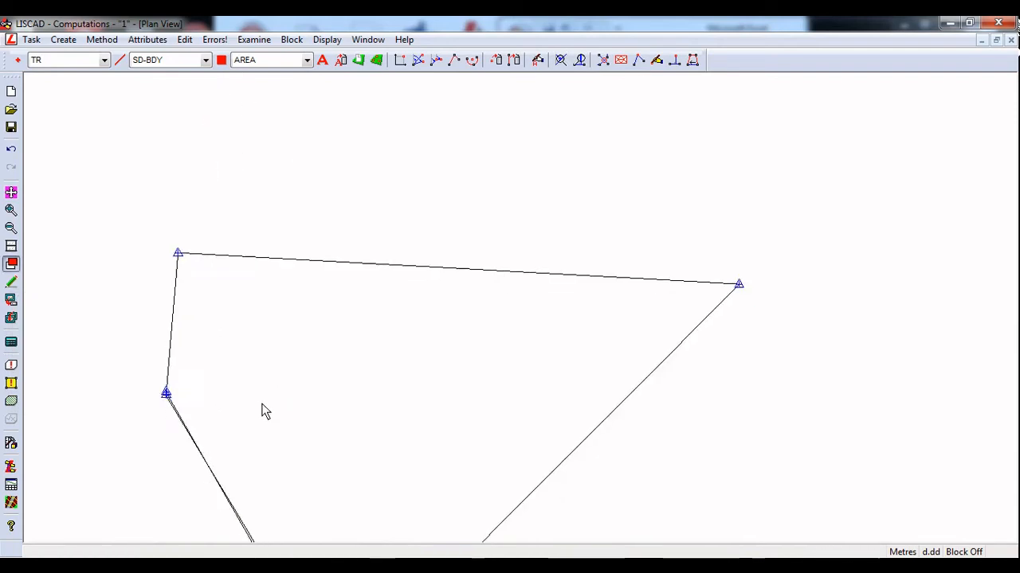
pyautogui.scroll(-1, 268, 369)
pyautogui.scroll(1, 270, 403)
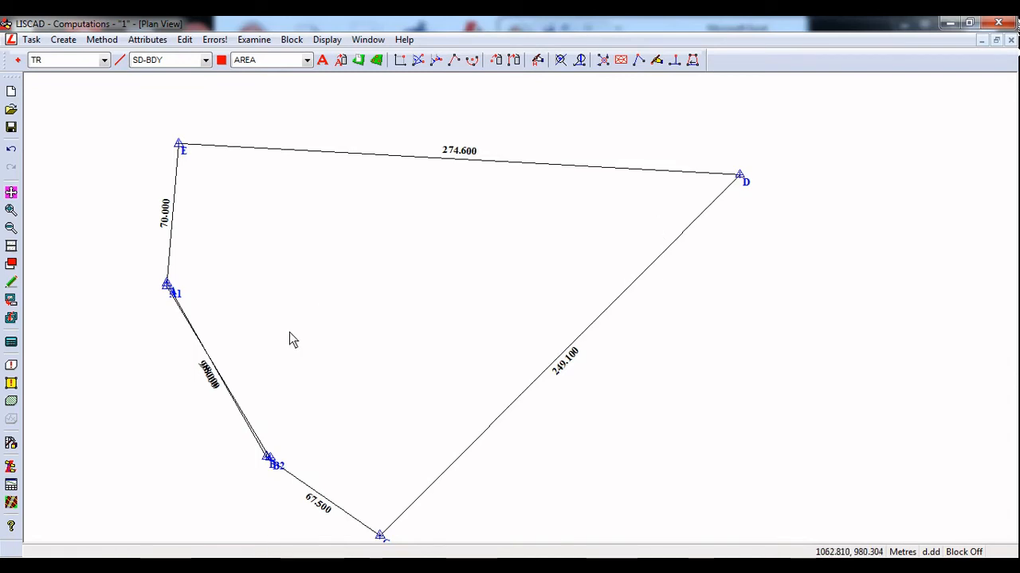
pyautogui.click(968, 23)
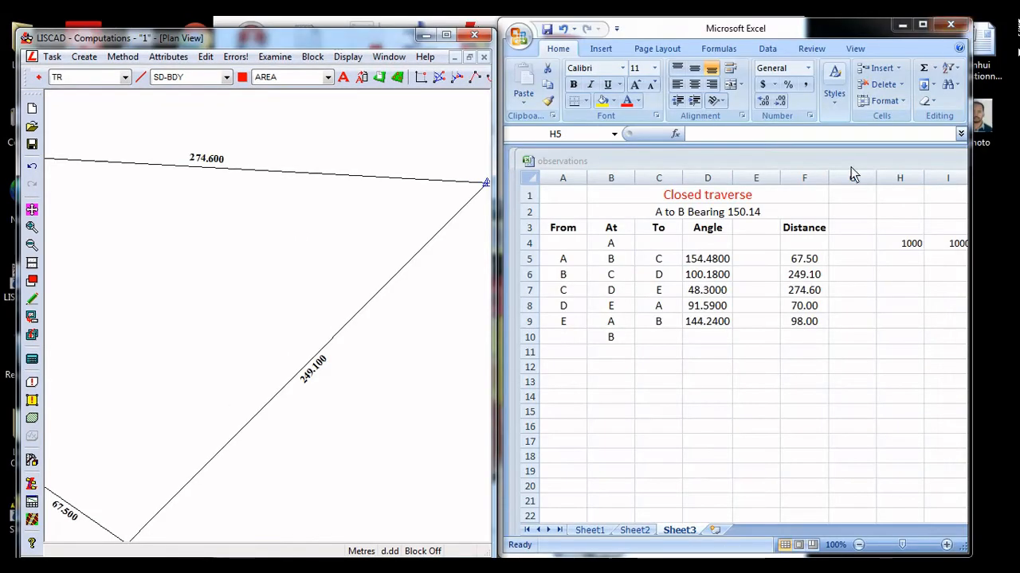
pyautogui.click(713, 348)
pyautogui.click(246, 233)
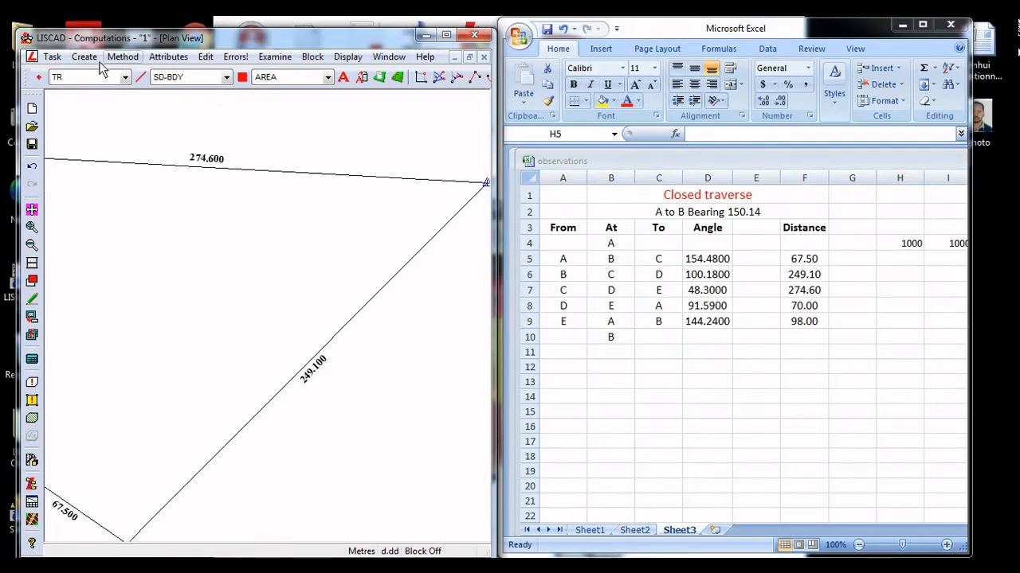
# Switch to the Field Transfer task and open the Traverse File Editor
pyautogui.click(53, 58)
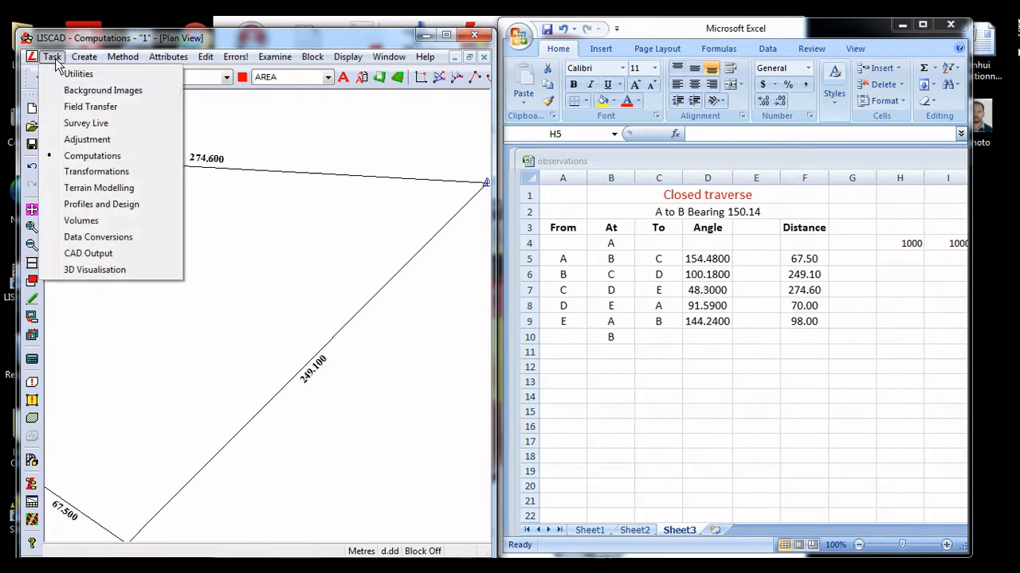
pyautogui.click(91, 109)
pyautogui.click(184, 56)
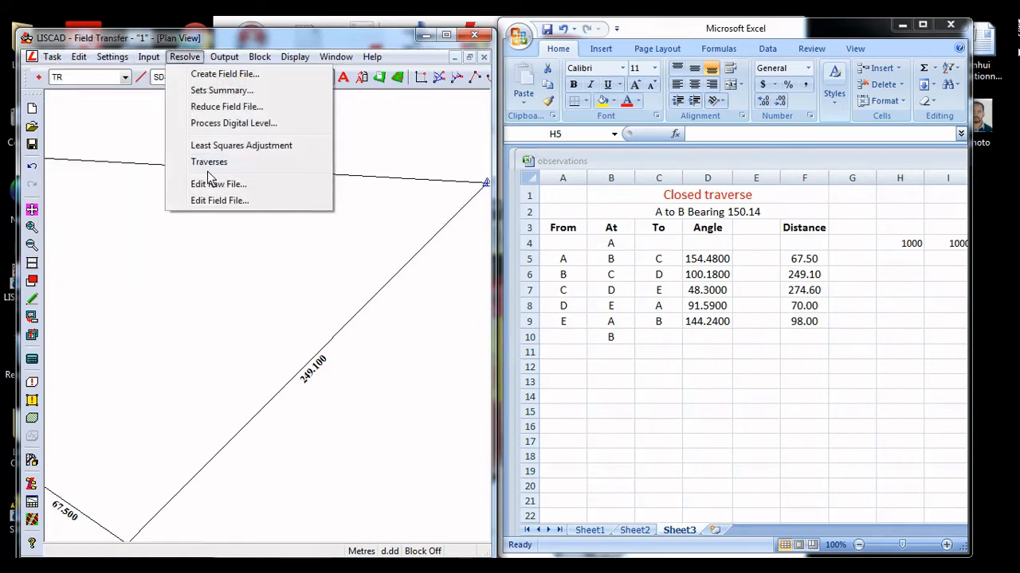
pyautogui.click(209, 162)
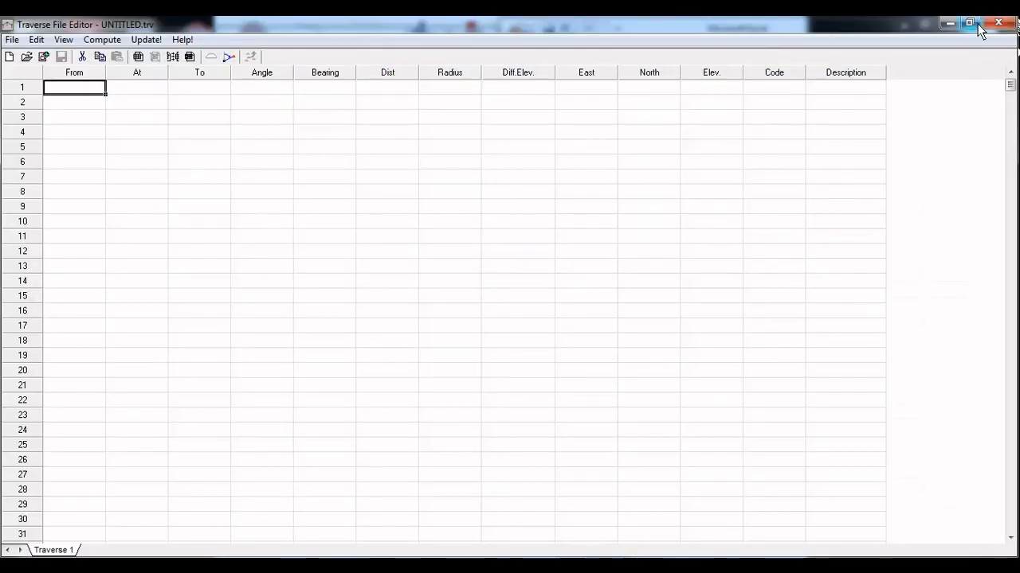
# Restore the Traverse File Editor from full screen, then narrow, reposition and heighten its window
pyautogui.click(974, 24)
pyautogui.moveTo(903, 311); pyautogui.dragTo(722, 307)
pyautogui.moveTo(412, 111); pyautogui.dragTo(395, 38)
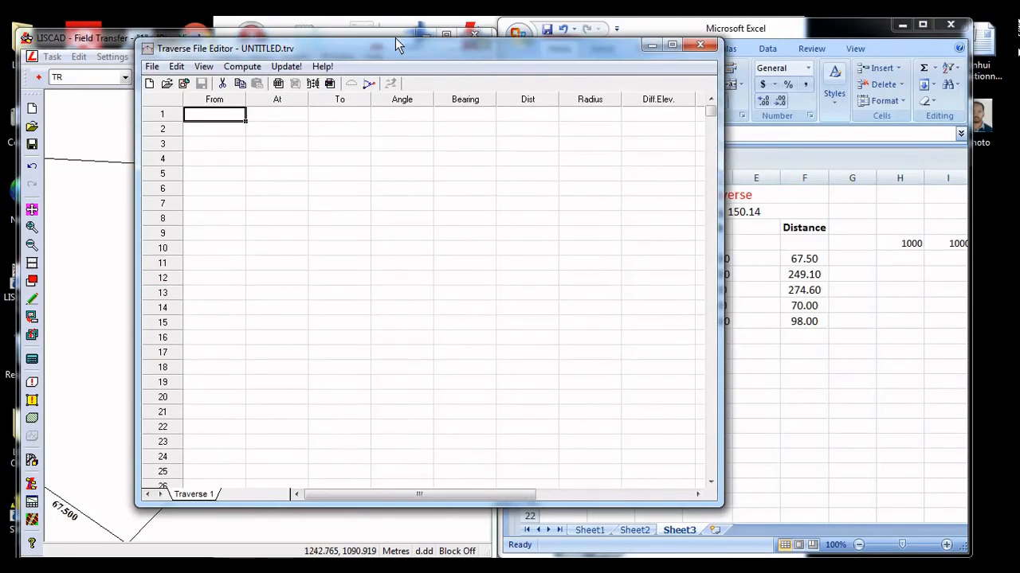
pyautogui.moveTo(421, 507); pyautogui.dragTo(421, 541)
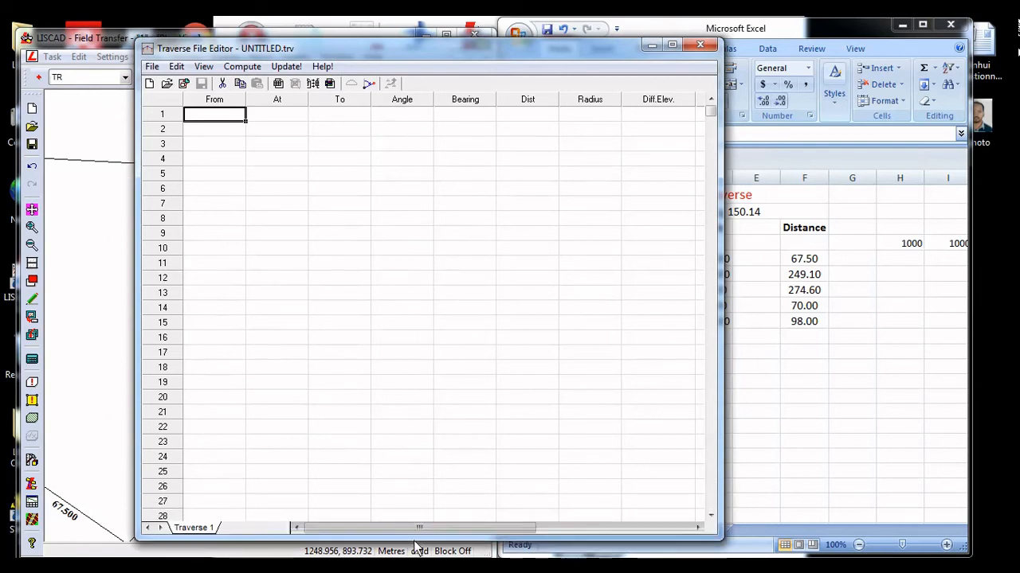
pyautogui.click(152, 66)
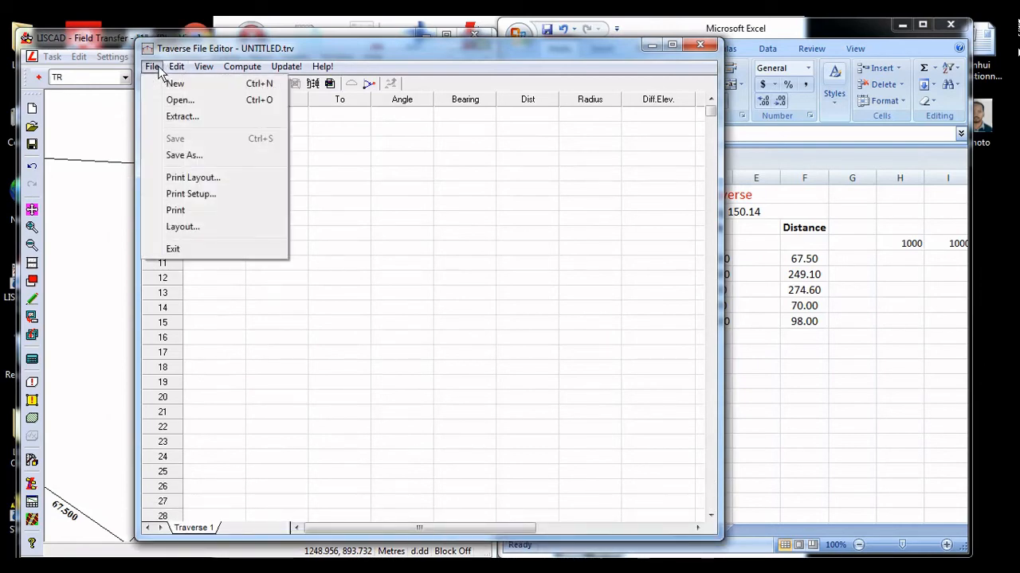
pyautogui.click(167, 117)
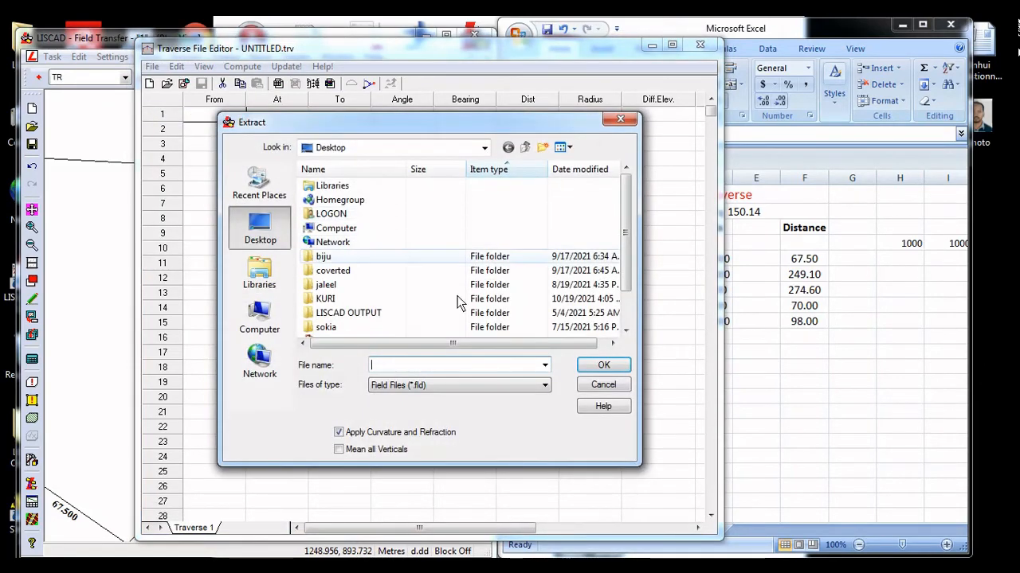
pyautogui.click(619, 119)
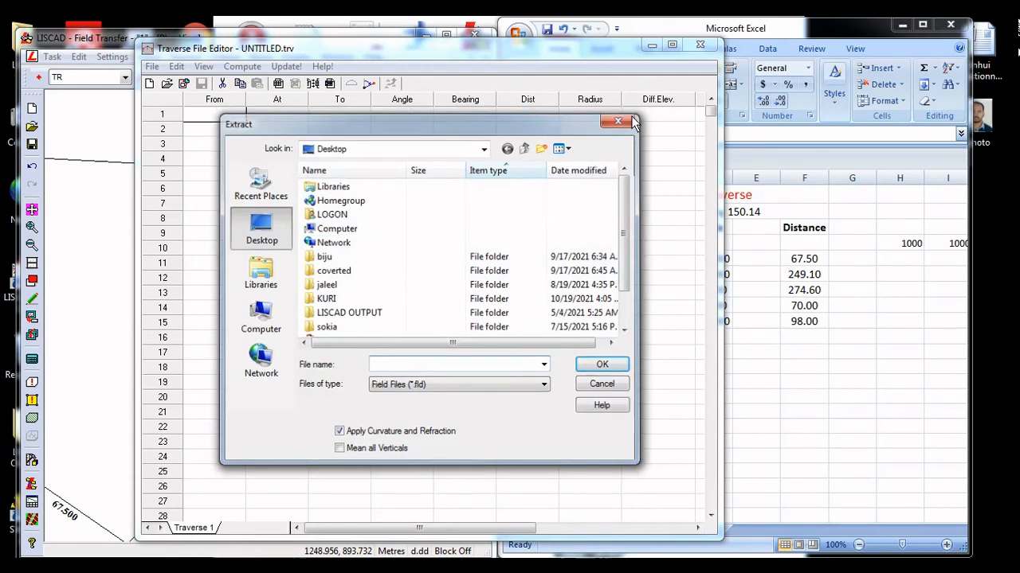
# Move the Traverse File Editor window aside to uncover the angle and distance columns in Excel
pyautogui.moveTo(609, 51); pyautogui.dragTo(521, 51)
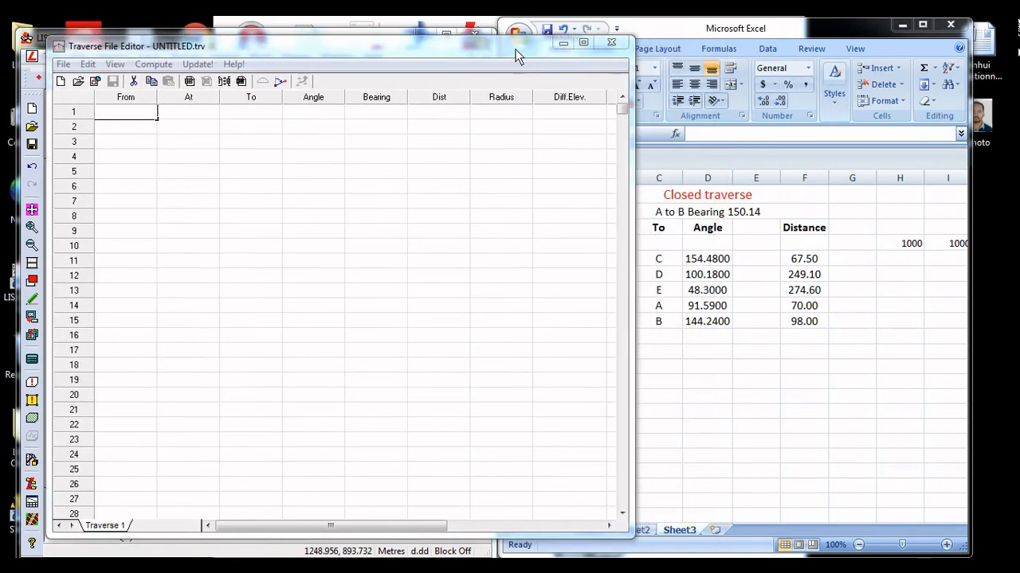
# Copy the closed traverse observations A4:F10 from Excel and paste them into the Traverse File Editor starting at row 1, From
pyautogui.moveTo(631, 277); pyautogui.dragTo(538, 275)
pyautogui.click(563, 253)
pyautogui.moveTo(562, 243); pyautogui.dragTo(821, 338)
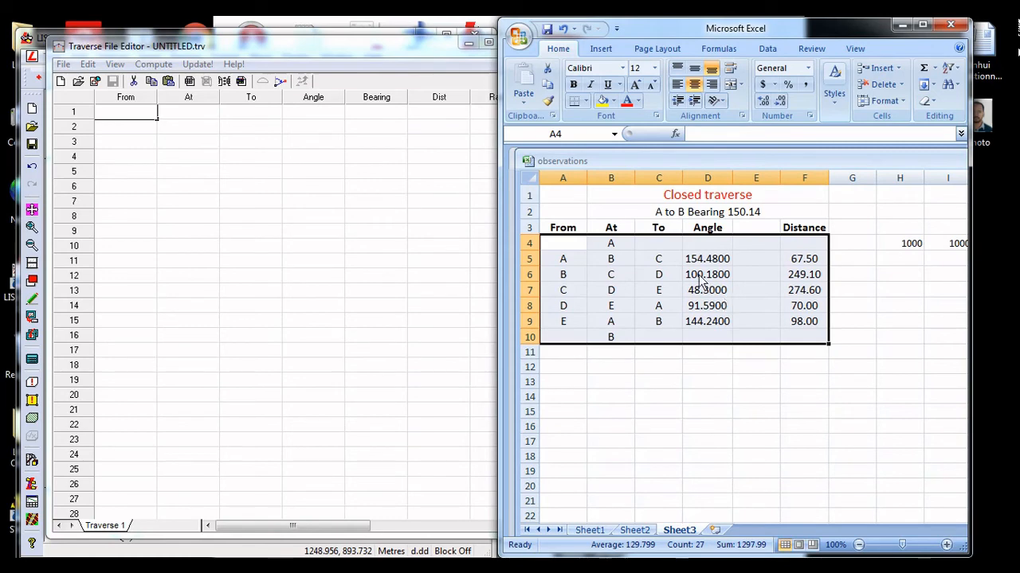
pyautogui.rightClick(698, 275)
pyautogui.click(711, 298)
pyautogui.click(111, 116)
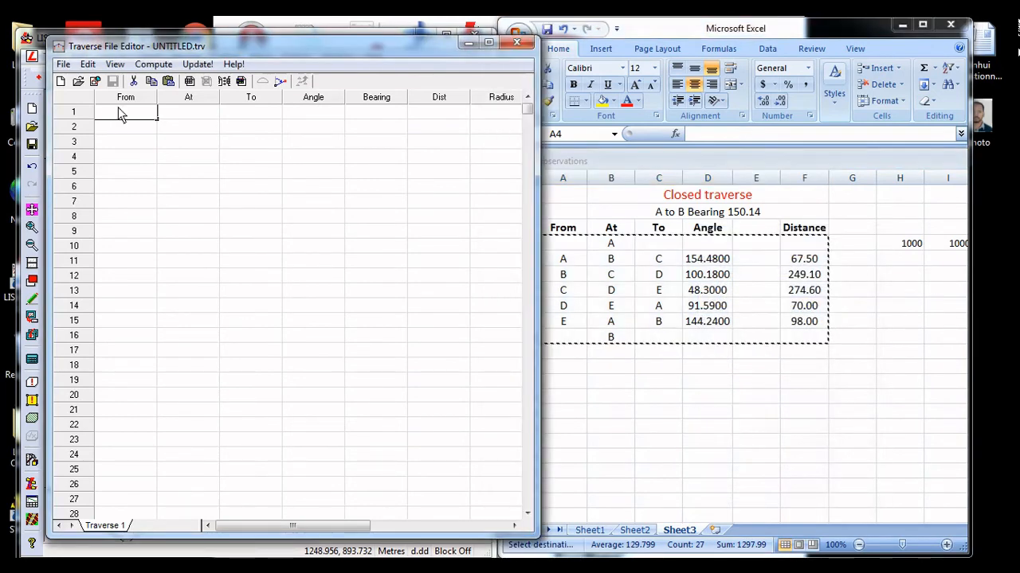
pyautogui.click(168, 81)
pyautogui.click(299, 231)
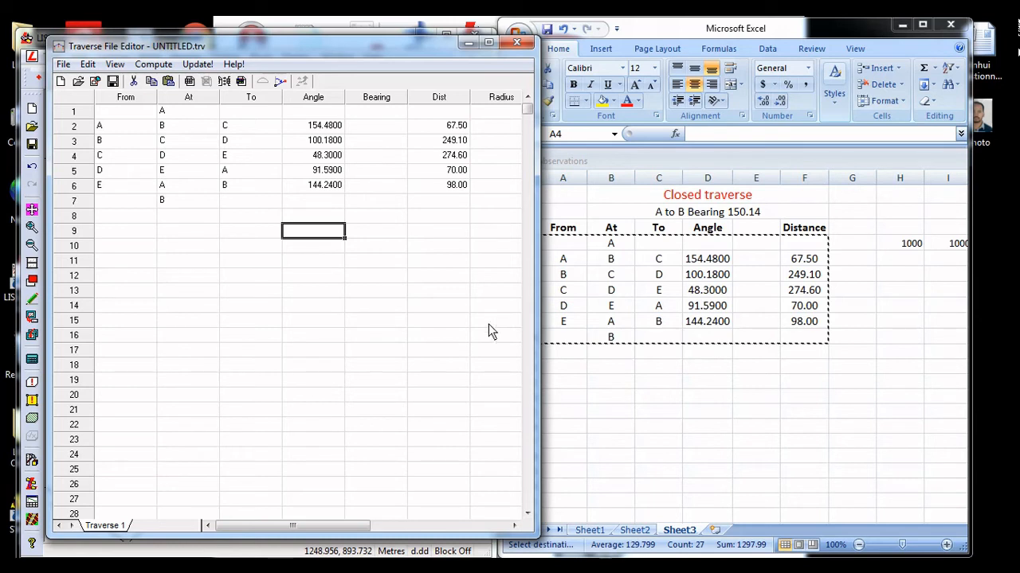
# Widen the Traverse File Editor and set station A's coordinates in row 1 to East 1000 and North 1000
pyautogui.moveTo(539, 333); pyautogui.dragTo(720, 348)
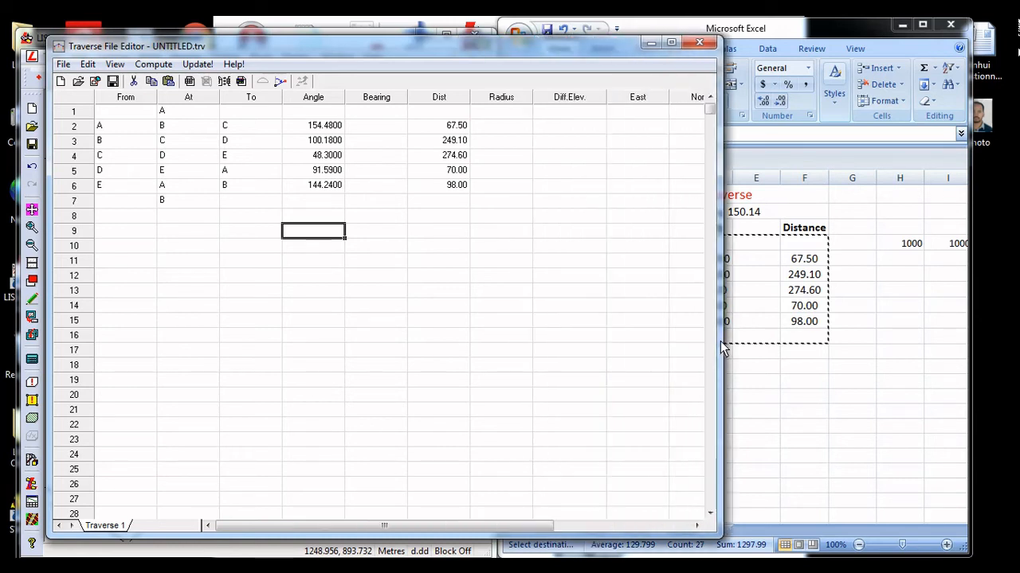
pyautogui.click(641, 113)
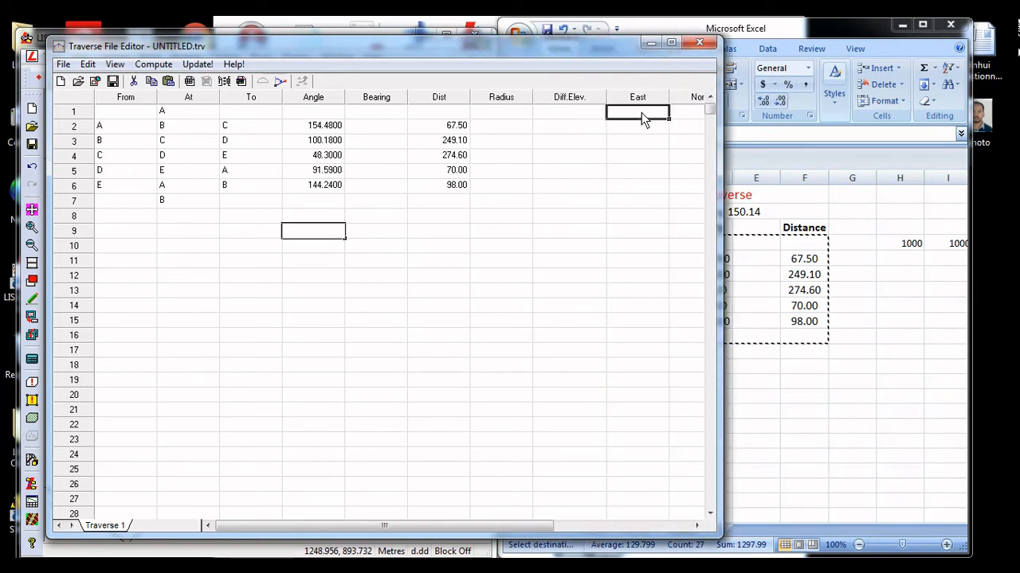
pyautogui.write('1000')
pyautogui.press('Tab')
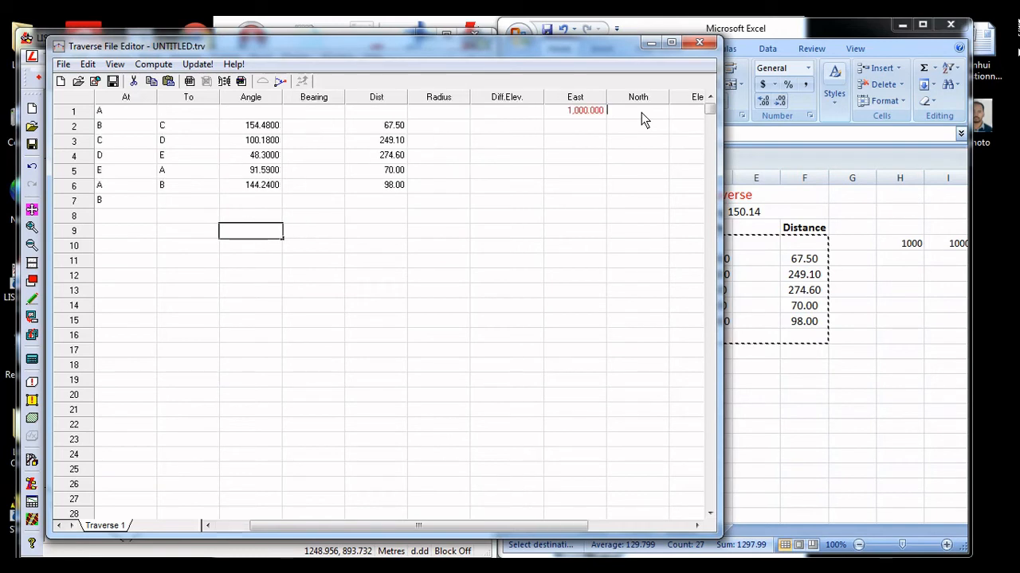
pyautogui.write('1,0')
pyautogui.write('000')
pyautogui.press('Return')
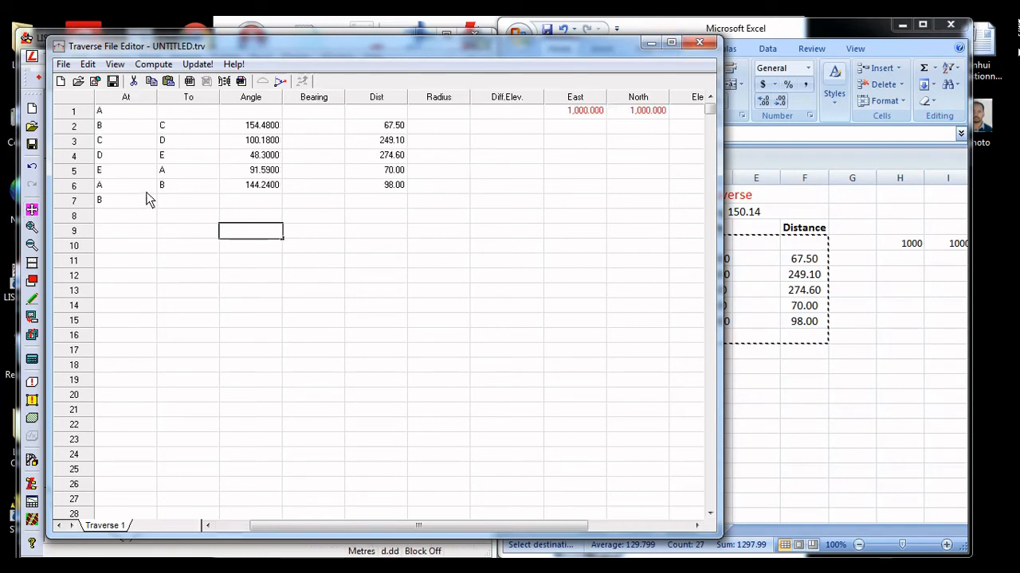
# Set the closing station A's coordinates in row 6 to East 1000 and North 1000
pyautogui.click(558, 188)
pyautogui.write('1000')
pyautogui.press('Tab')
pyautogui.write('1000')
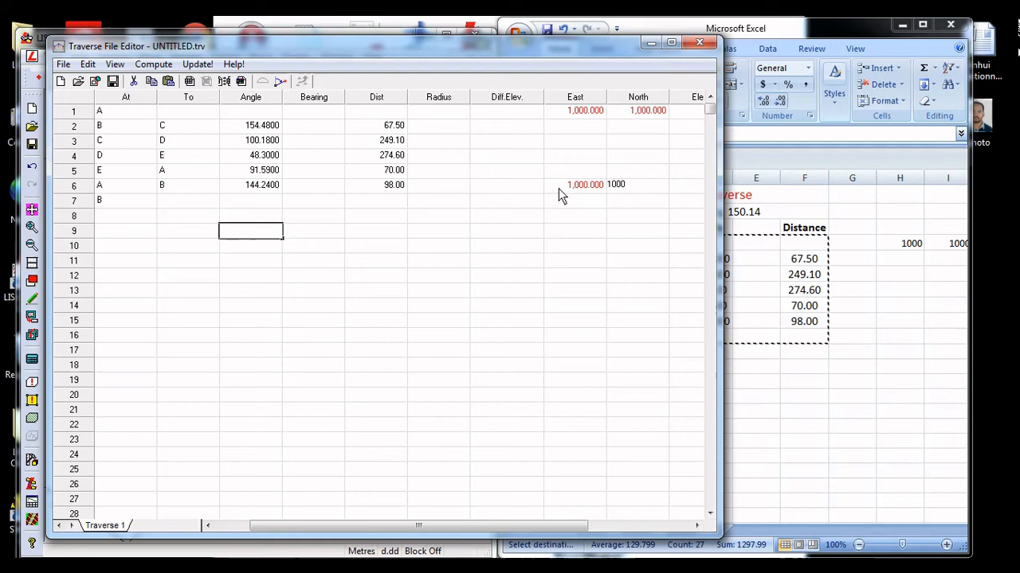
pyautogui.click(582, 126)
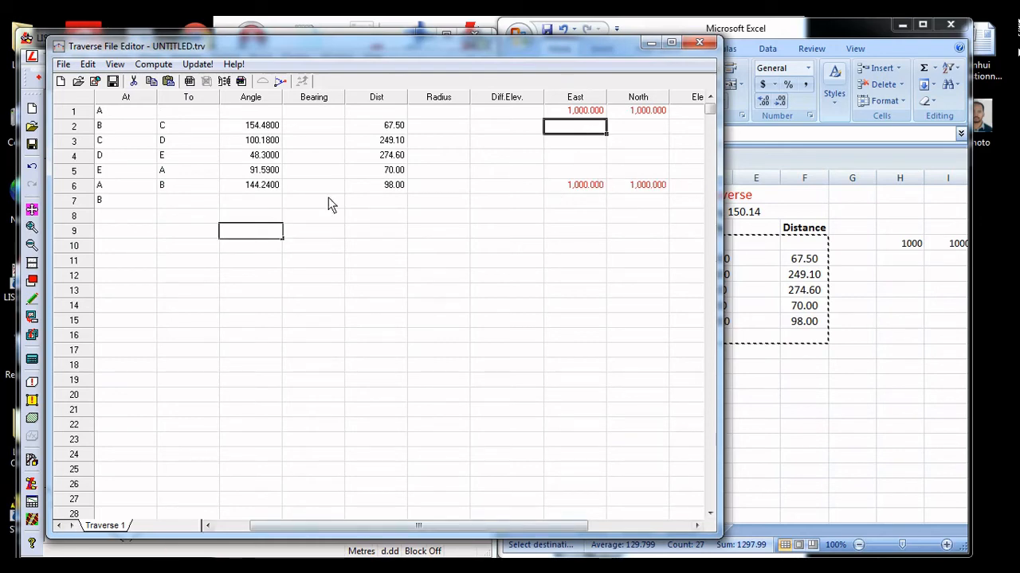
# Clear the Traverse File Editor out of the way and zoom the plan view in until stations B and B2 are distinguishable
pyautogui.moveTo(540, 47); pyautogui.dragTo(627, 105)
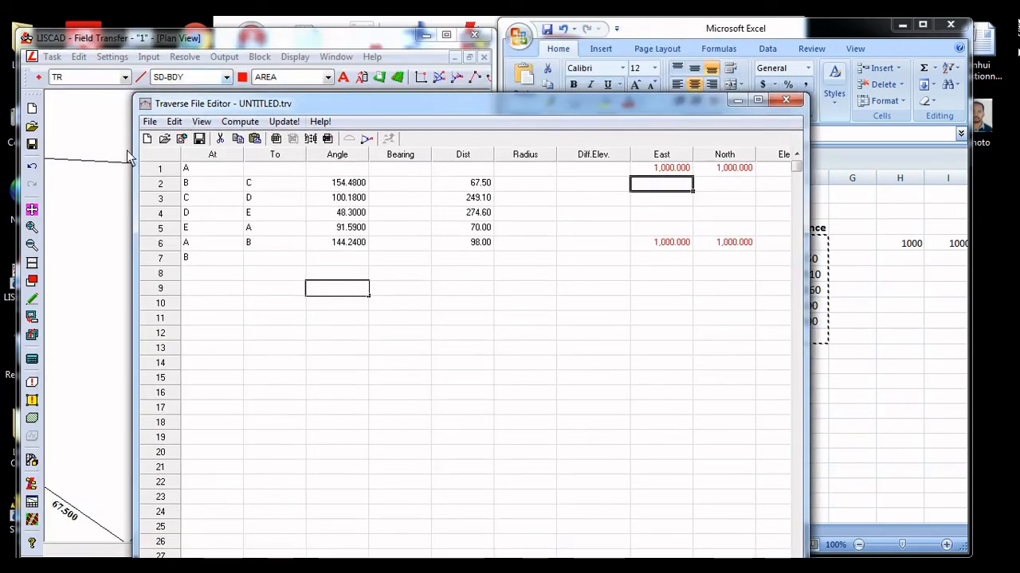
pyautogui.click(106, 167)
pyautogui.click(736, 103)
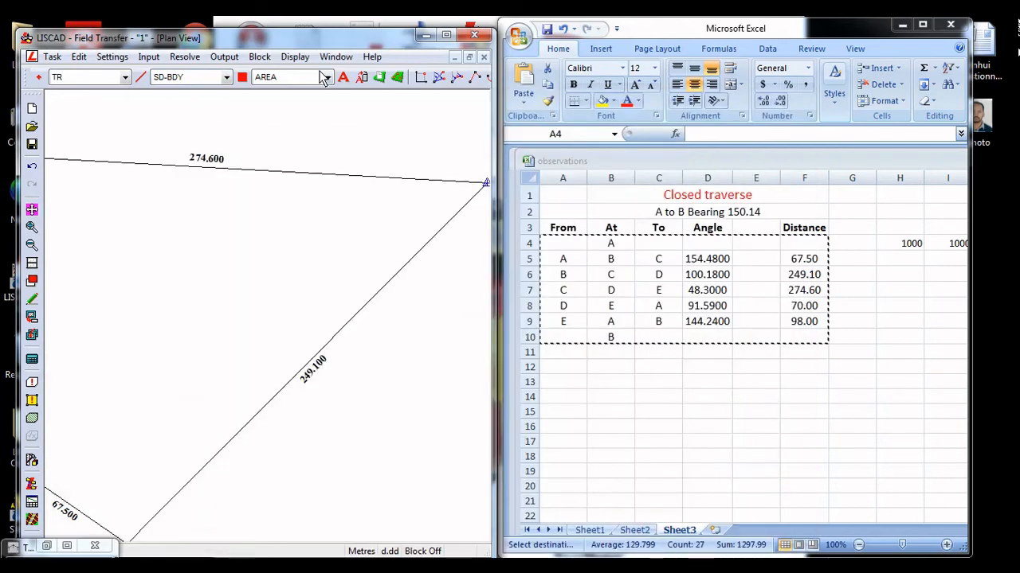
pyautogui.scroll(2, 419, 246)
pyautogui.scroll(2, 390, 330)
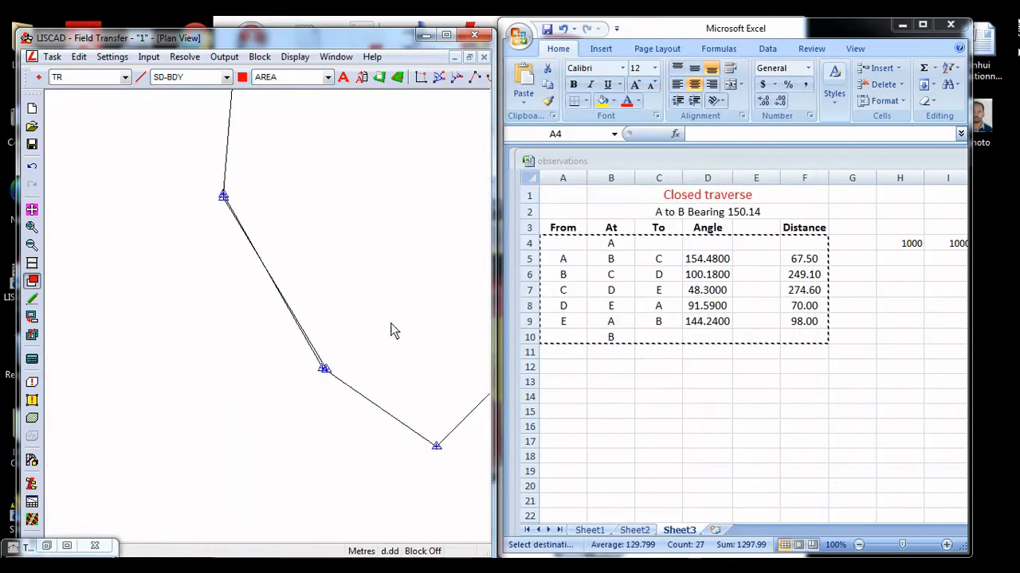
pyautogui.click(32, 227)
pyautogui.click(326, 384)
pyautogui.click(232, 288)
pyautogui.click(275, 271)
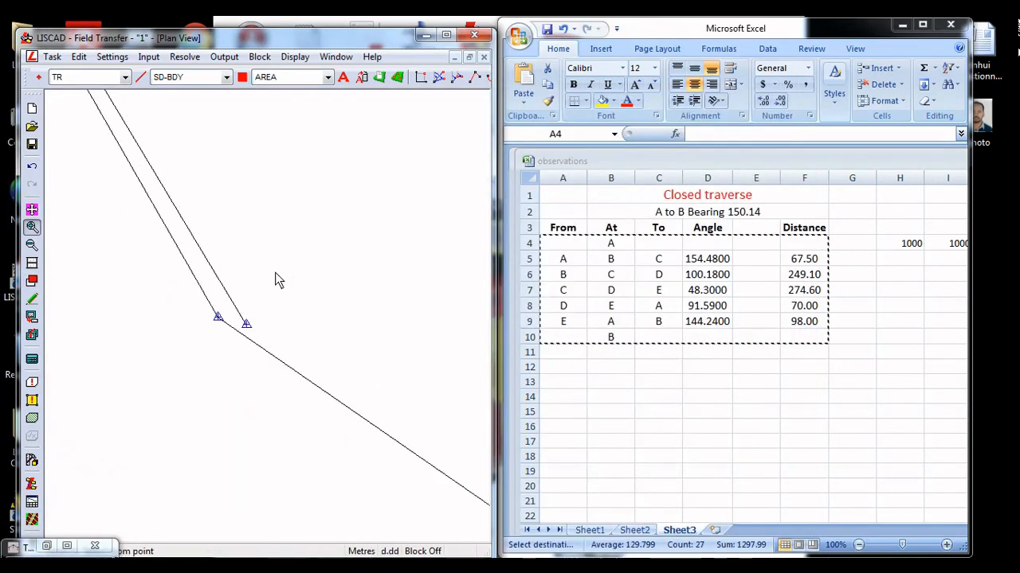
pyautogui.click(275, 275)
pyautogui.moveTo(230, 430); pyautogui.dragTo(303, 394, button='middle')
pyautogui.press('Escape')
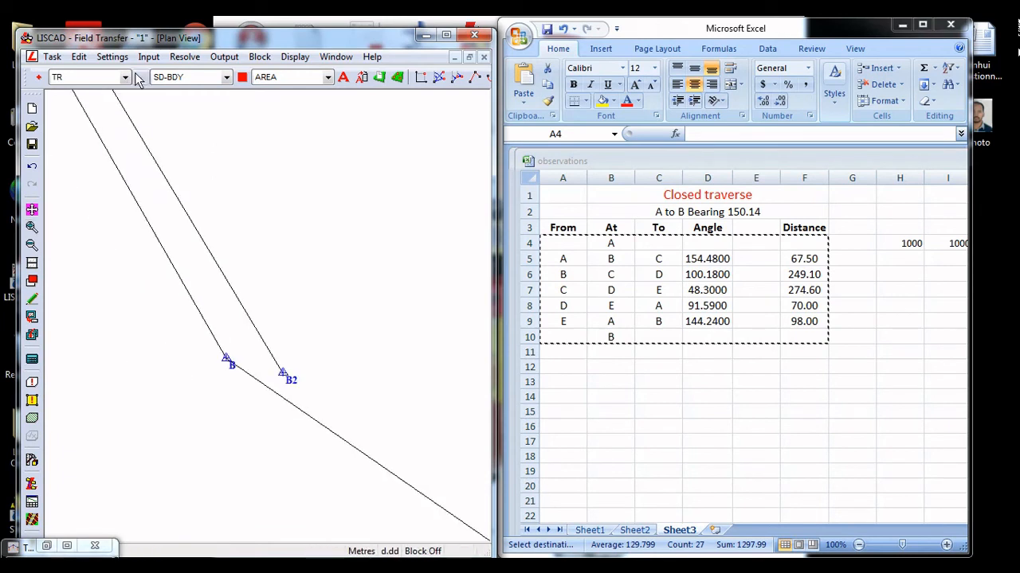
# Switch to the Computations task and examine the coordinates of station B in the plan view
pyautogui.click(48, 57)
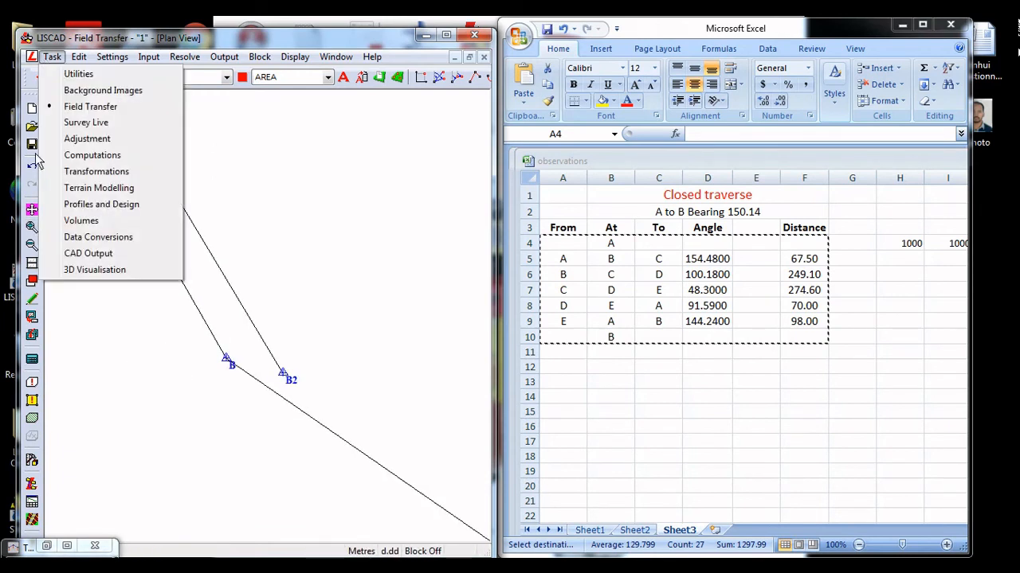
pyautogui.click(89, 155)
pyautogui.click(274, 57)
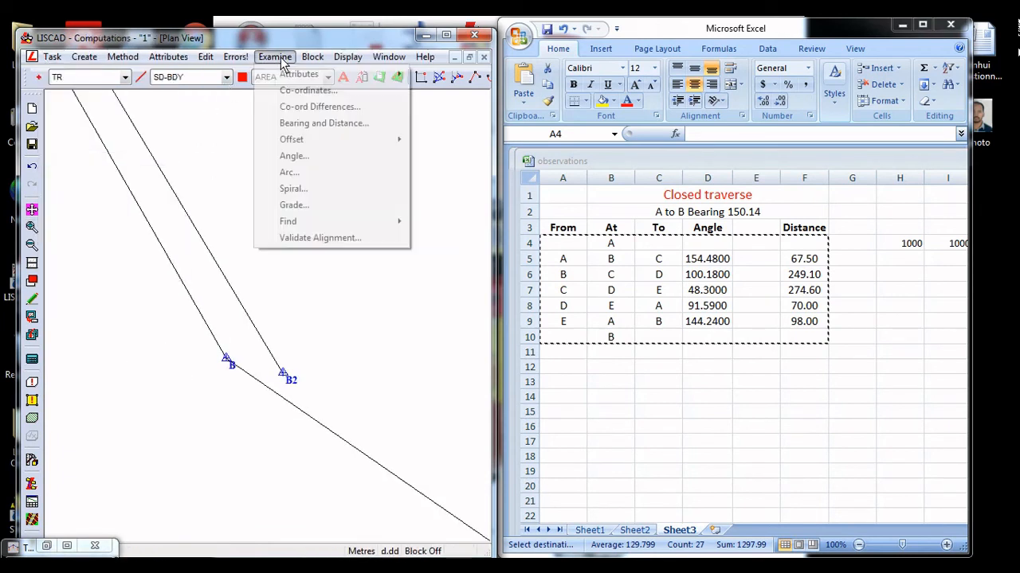
pyautogui.click(309, 91)
pyautogui.click(225, 361)
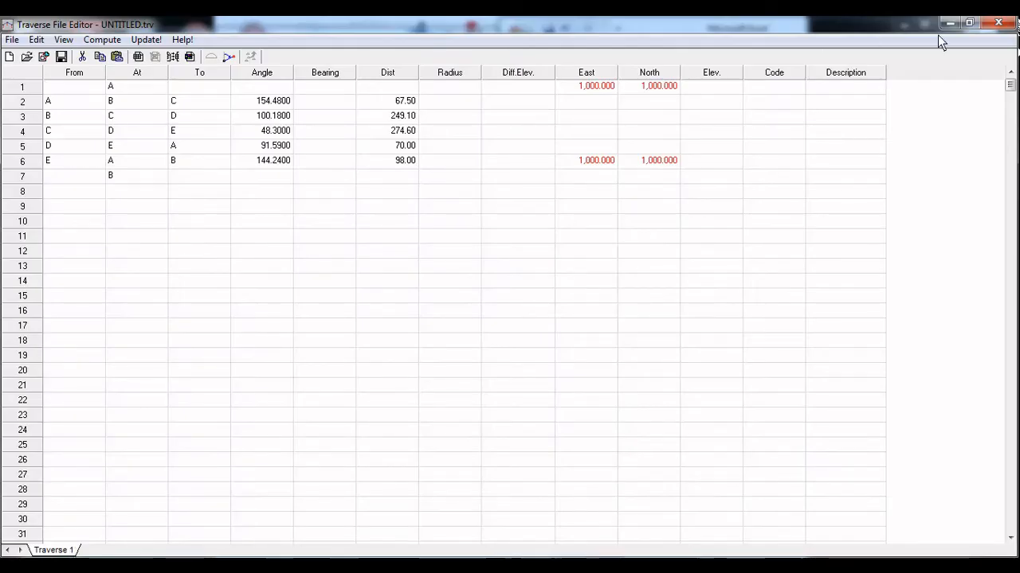
# Restore the Traverse File Editor, move it clear of the Co-ordinates window, and widen it to uncover the North column
pyautogui.click(968, 23)
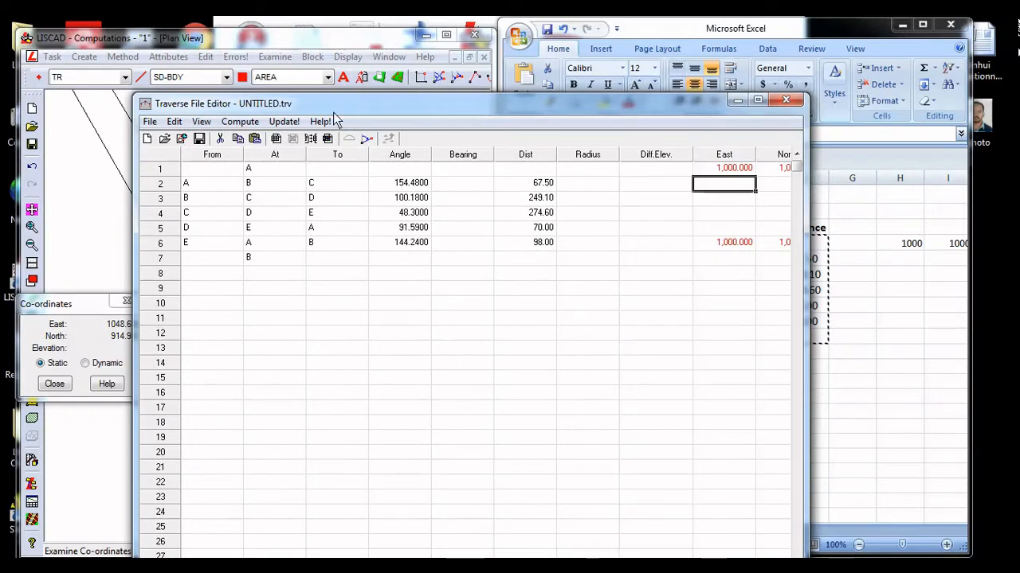
pyautogui.moveTo(377, 111); pyautogui.dragTo(431, 101)
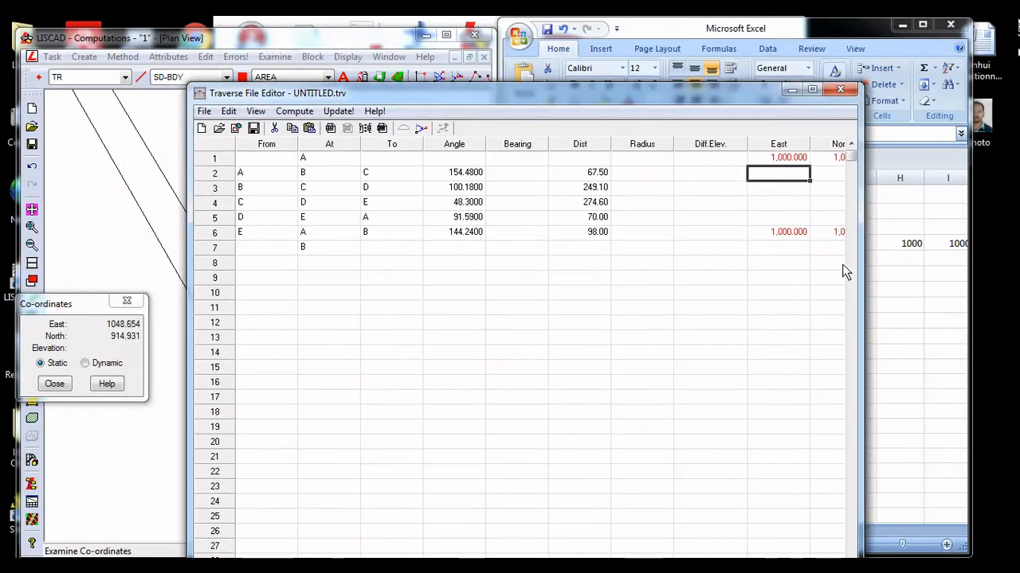
pyautogui.click(867, 281)
pyautogui.click(394, 384)
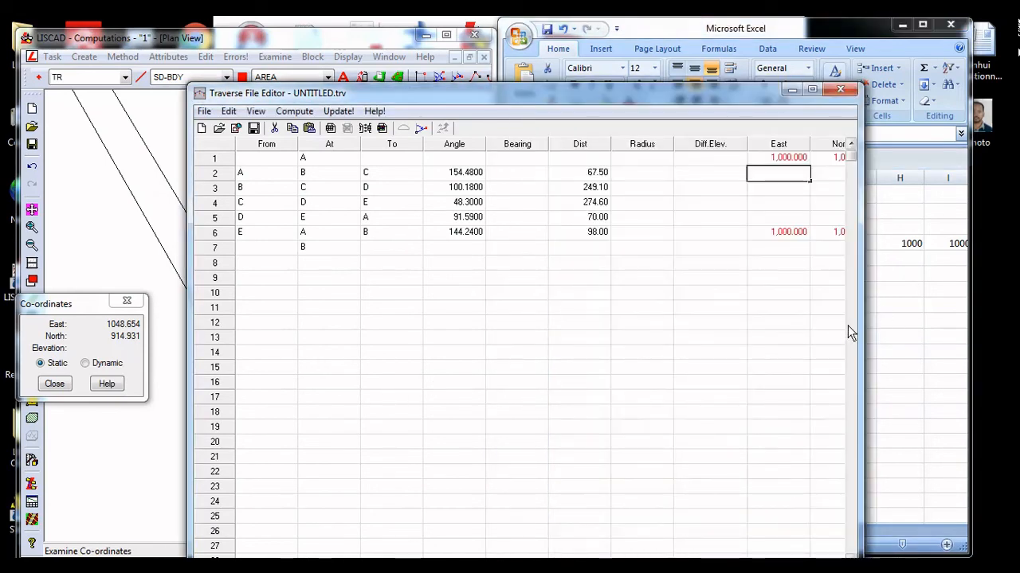
pyautogui.moveTo(859, 327); pyautogui.dragTo(902, 323)
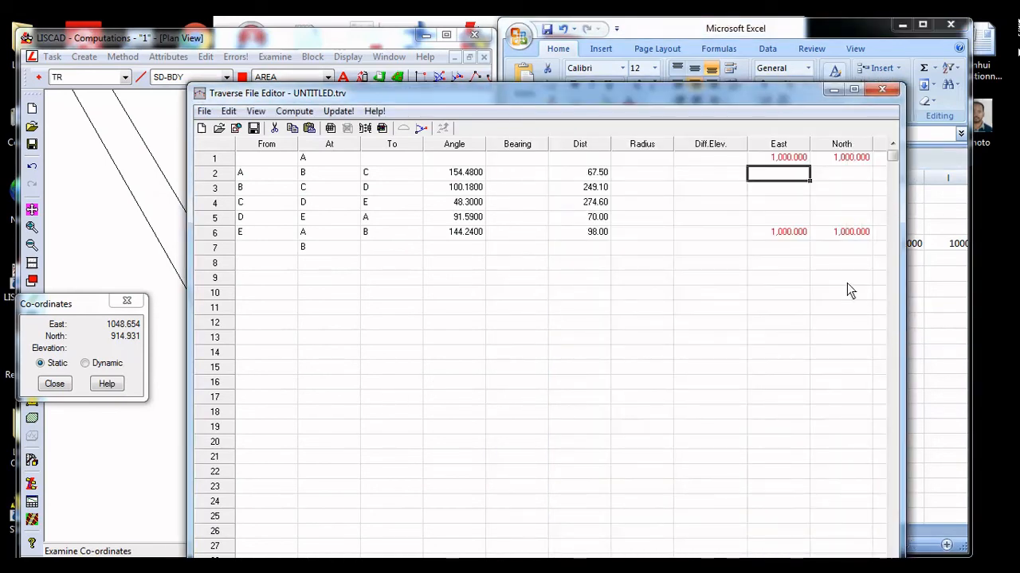
# Set station B's coordinates in row 2 to East 1048.654 and North 914.931
pyautogui.write('1,048.')
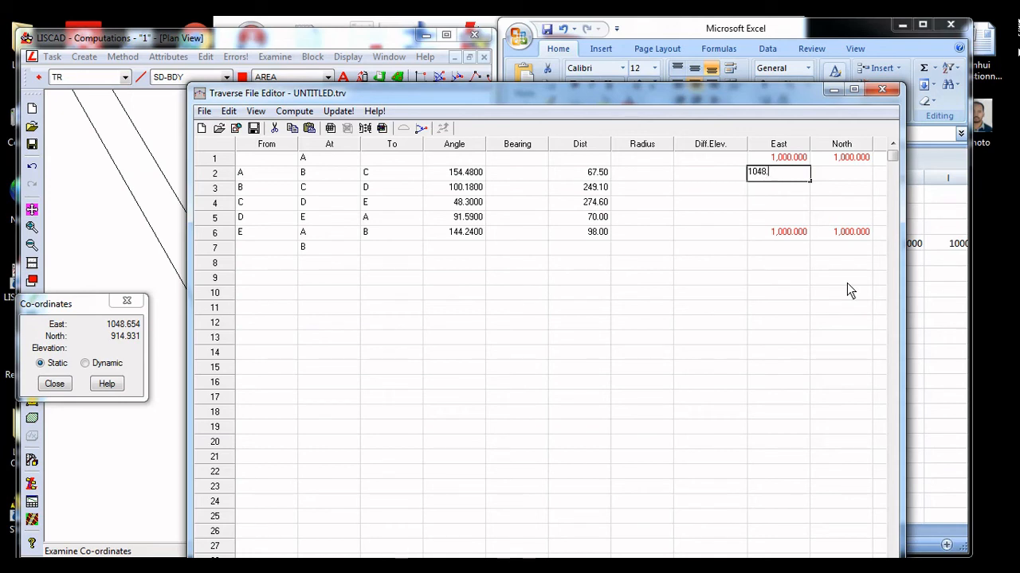
pyautogui.write('654')
pyautogui.press('Return')
pyautogui.write('914.931')
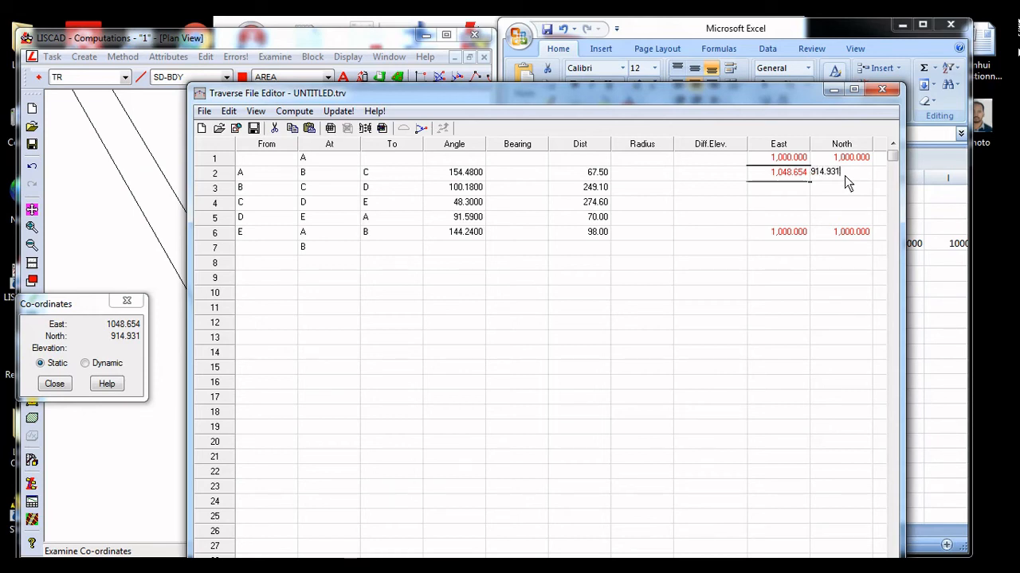
pyautogui.press('Return')
# Set the closing station B's coordinates in row 7 to East 1048.654 and North 914.931
pyautogui.click(789, 234)
pyautogui.click(795, 174)
pyautogui.click(790, 251)
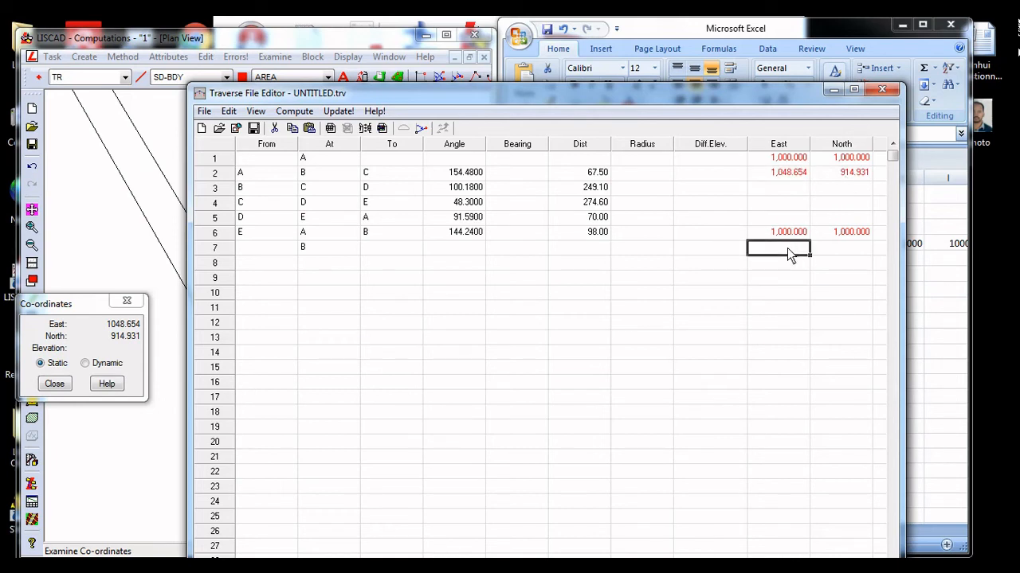
pyautogui.write('1048.654')
pyautogui.click(824, 247)
pyautogui.write('914.931')
pyautogui.press('Return')
# Compute Traverse 1 with Bowditch adjustment and report output, distributing both the angular and linear misclosures
pyautogui.click(853, 90)
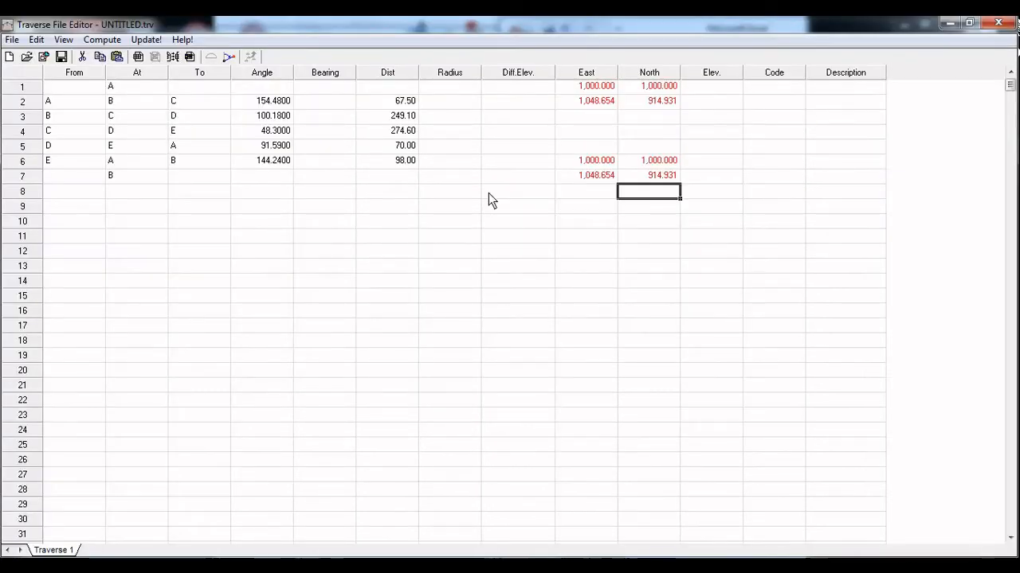
pyautogui.click(604, 136)
pyautogui.click(97, 41)
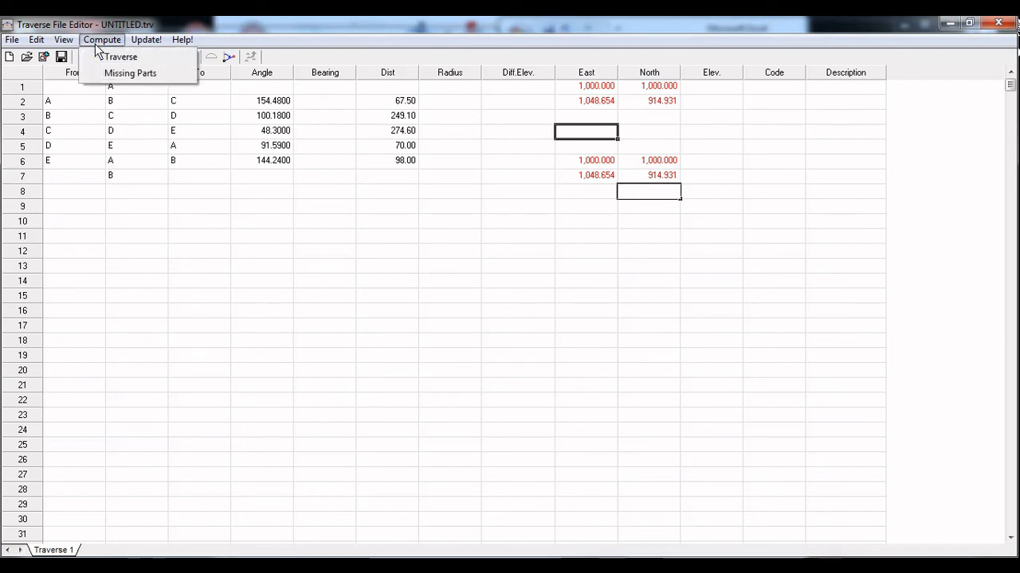
pyautogui.click(118, 58)
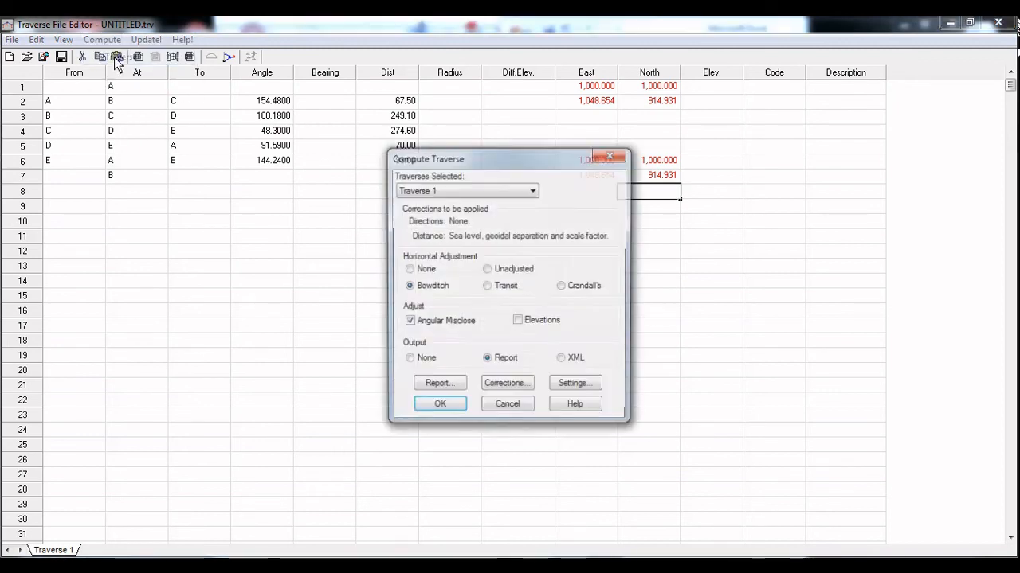
pyautogui.click(451, 406)
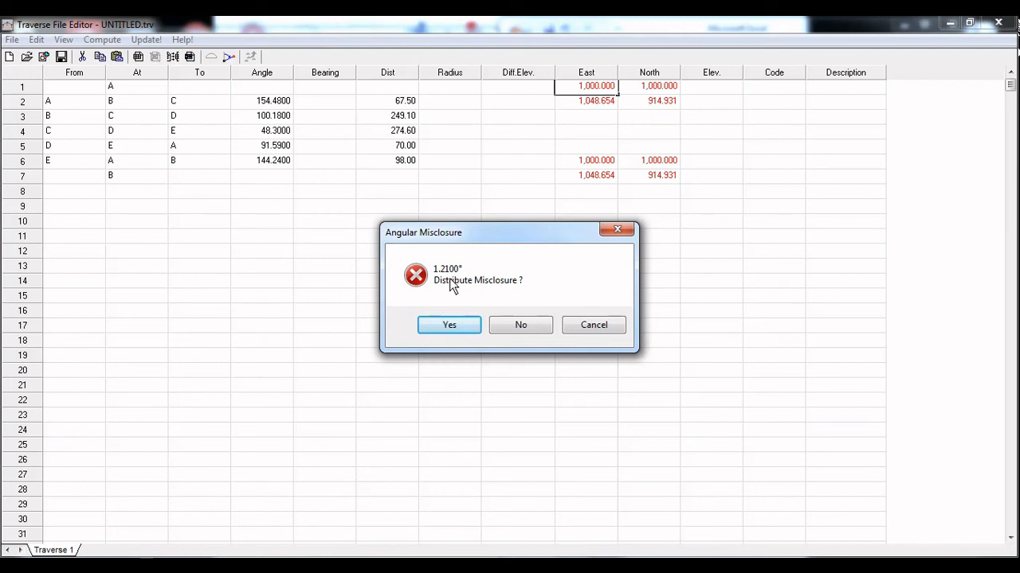
pyautogui.click(458, 325)
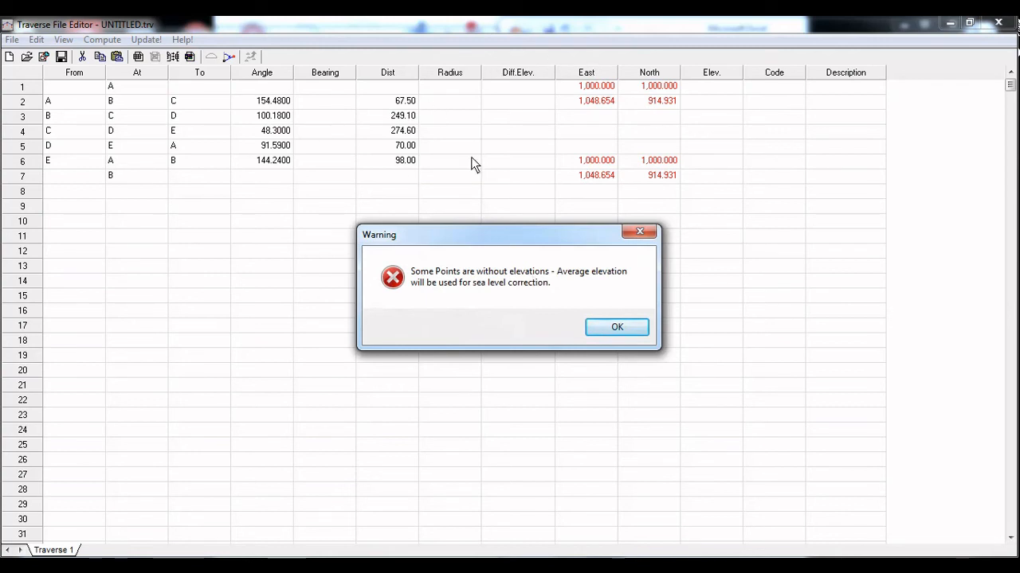
pyautogui.click(619, 328)
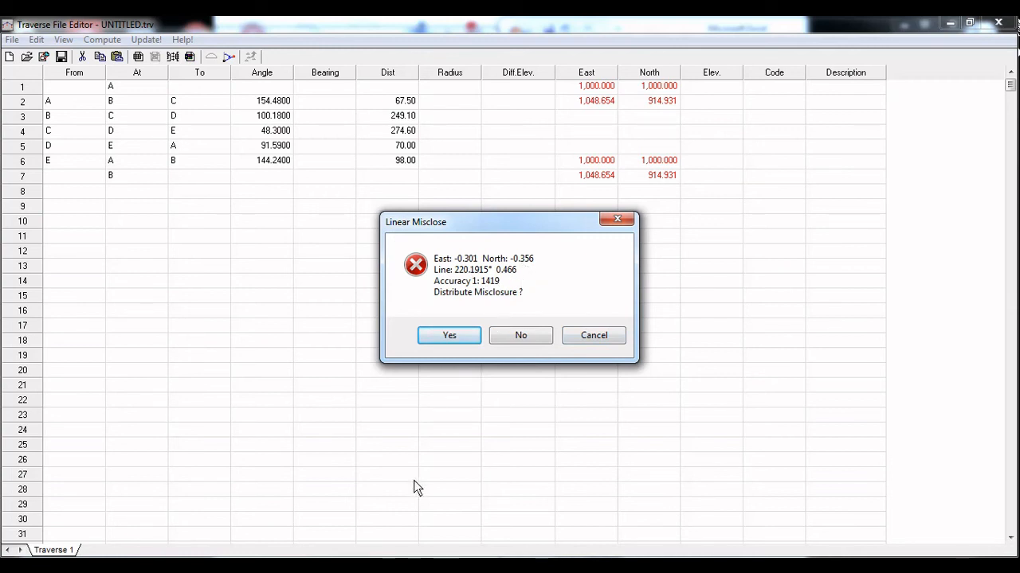
pyautogui.click(453, 335)
pyautogui.scroll(-5, 1014, 146)
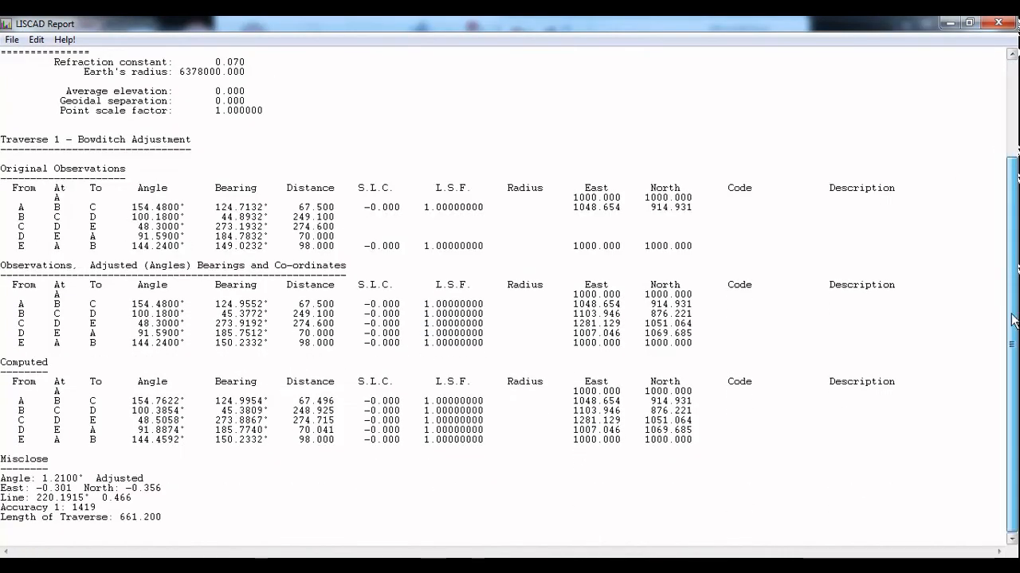
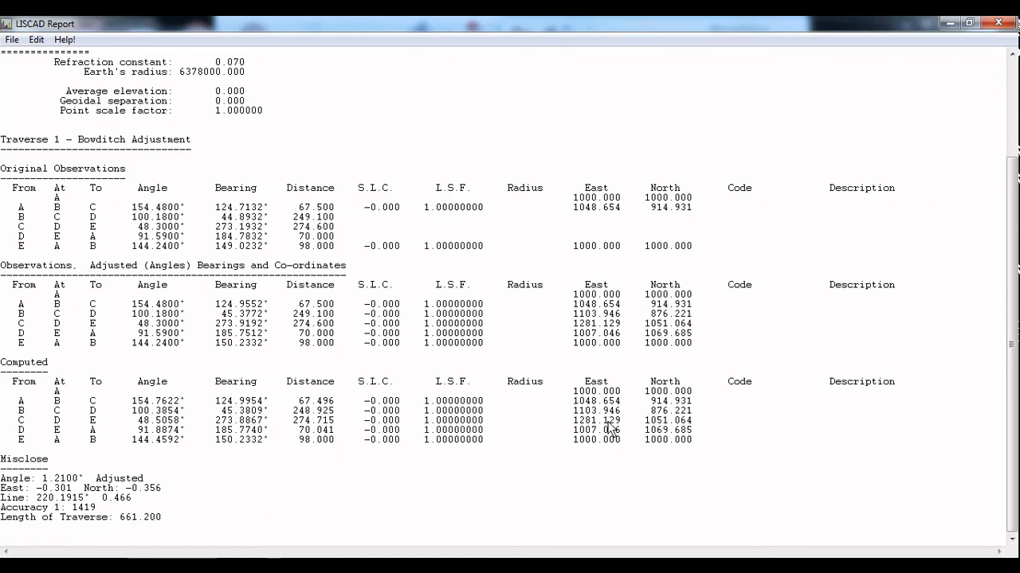
# Review the computed East and North coordinates in the Bowditch adjustment report, and close the report
pyautogui.click(563, 394)
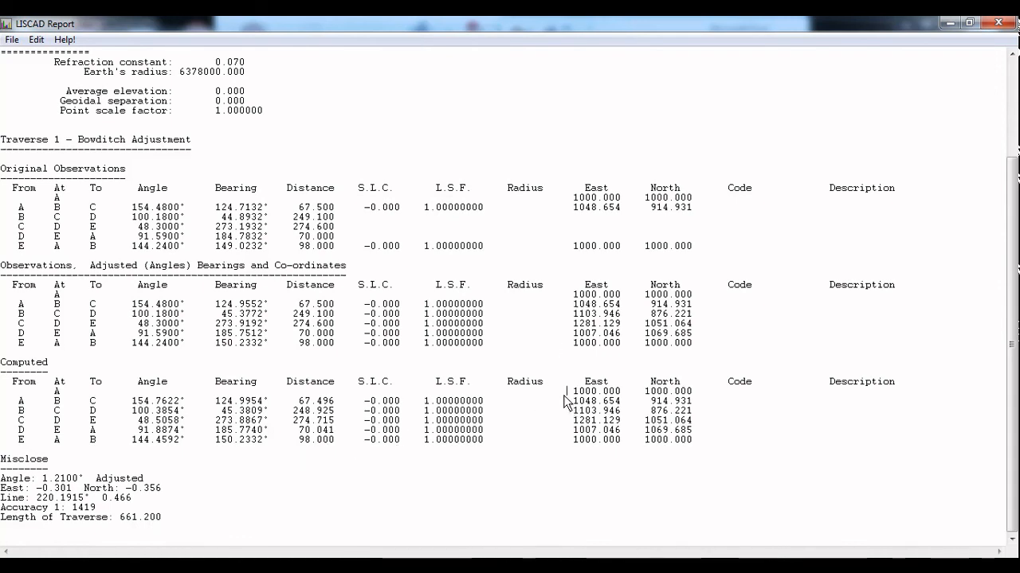
pyautogui.moveTo(563, 395); pyautogui.dragTo(672, 447)
pyautogui.click(809, 542)
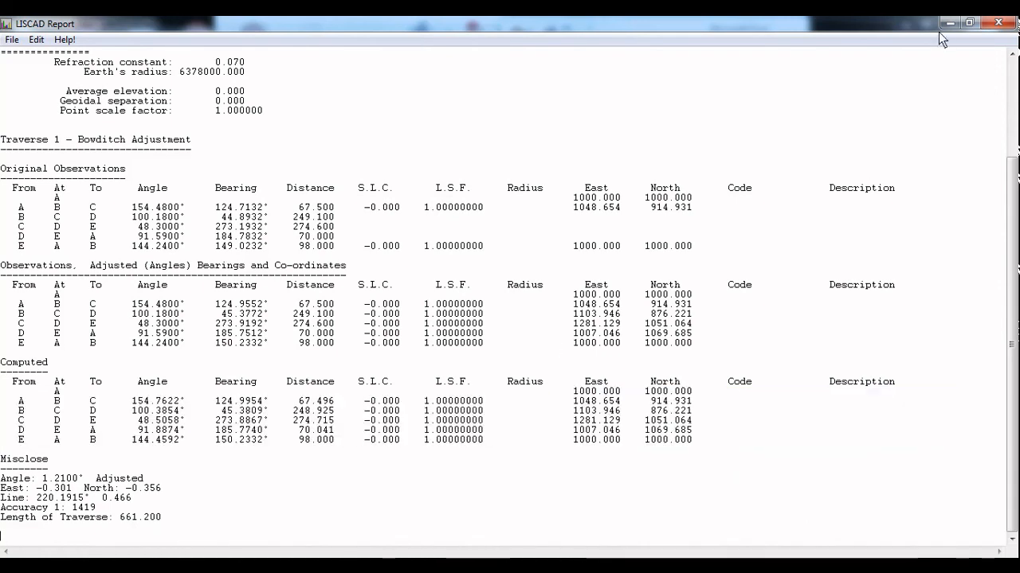
pyautogui.click(1000, 22)
# Update points C, D and E with their new adjusted coordinates for all traverses, with Lines included
pyautogui.click(137, 56)
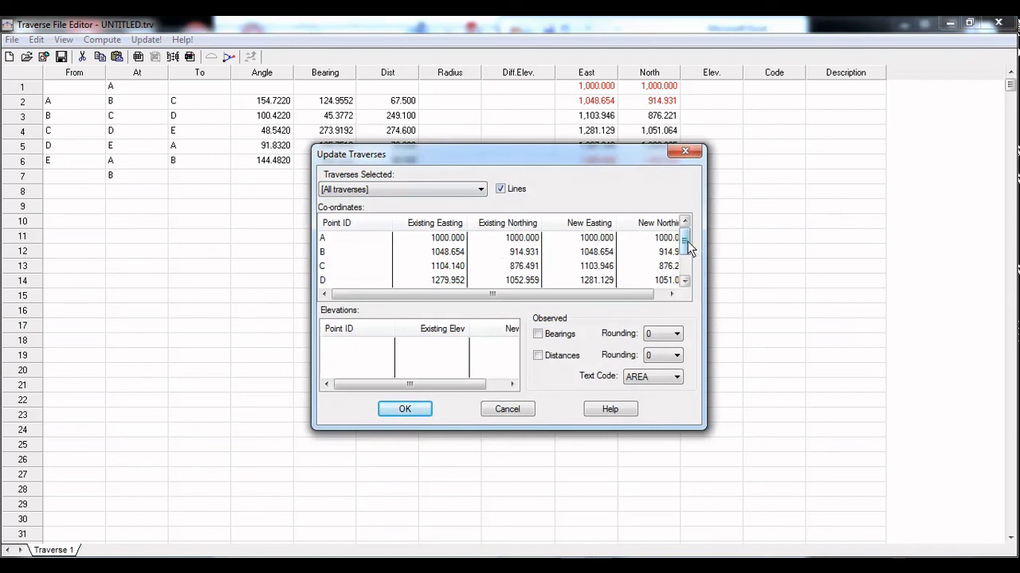
pyautogui.moveTo(686, 241)
pyautogui.mouseDown()
pyautogui.moveTo(685, 262)
pyautogui.moveTo(688, 228)
pyautogui.mouseUp()
pyautogui.click(457, 270)
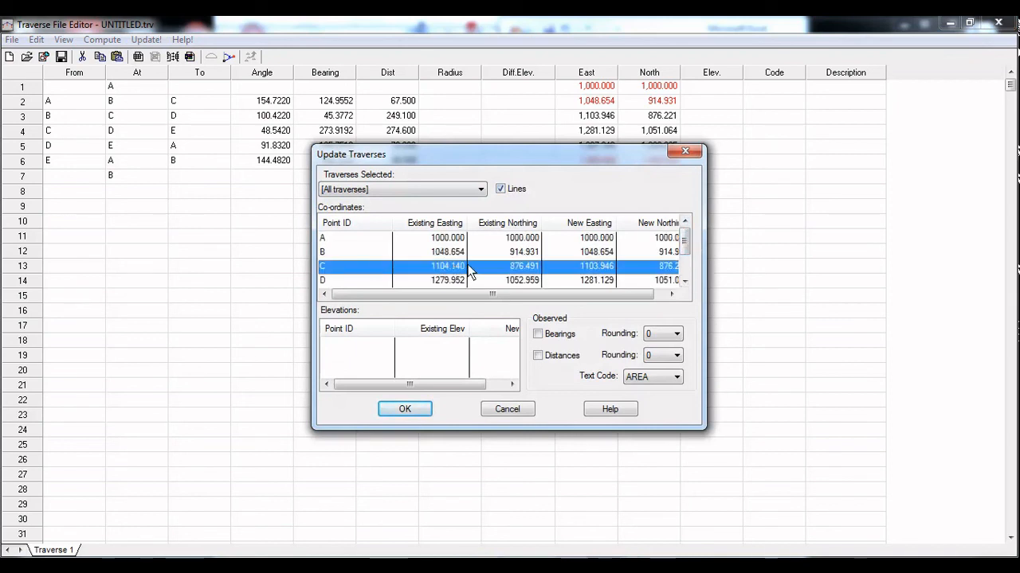
pyautogui.click(684, 269)
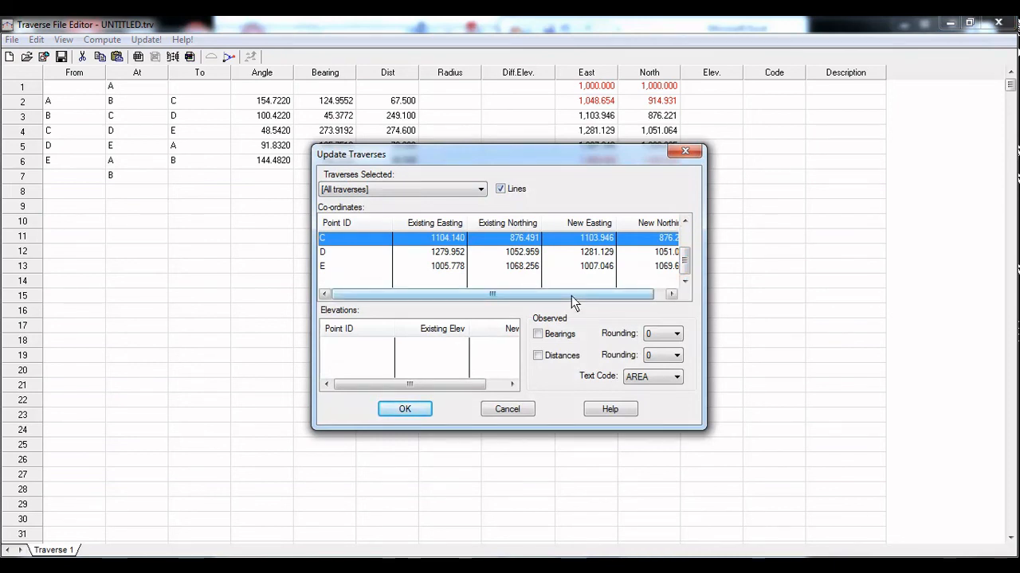
pyautogui.keyDown('shift'); pyautogui.click(453, 265); pyautogui.keyUp('shift')
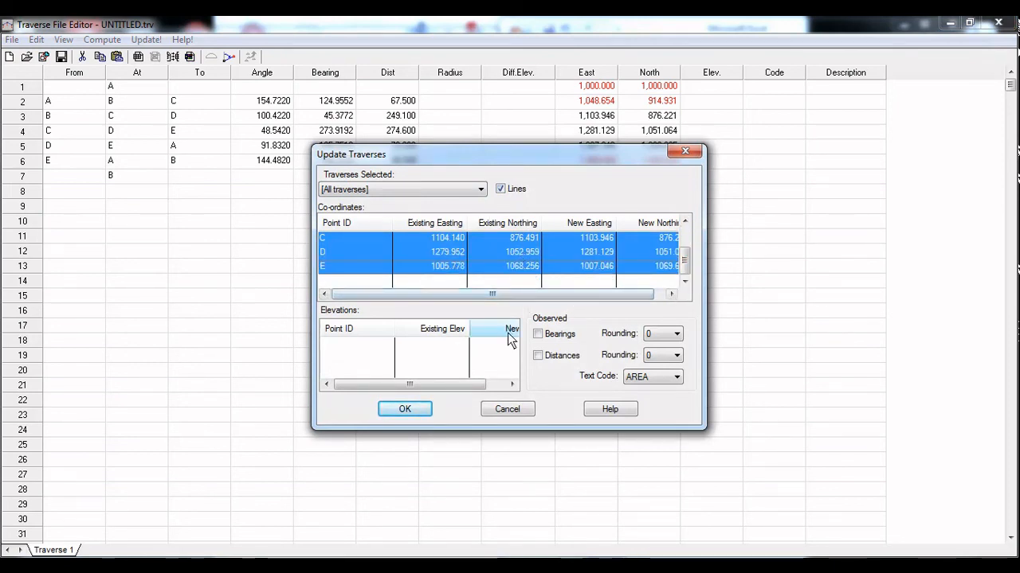
pyautogui.click(406, 410)
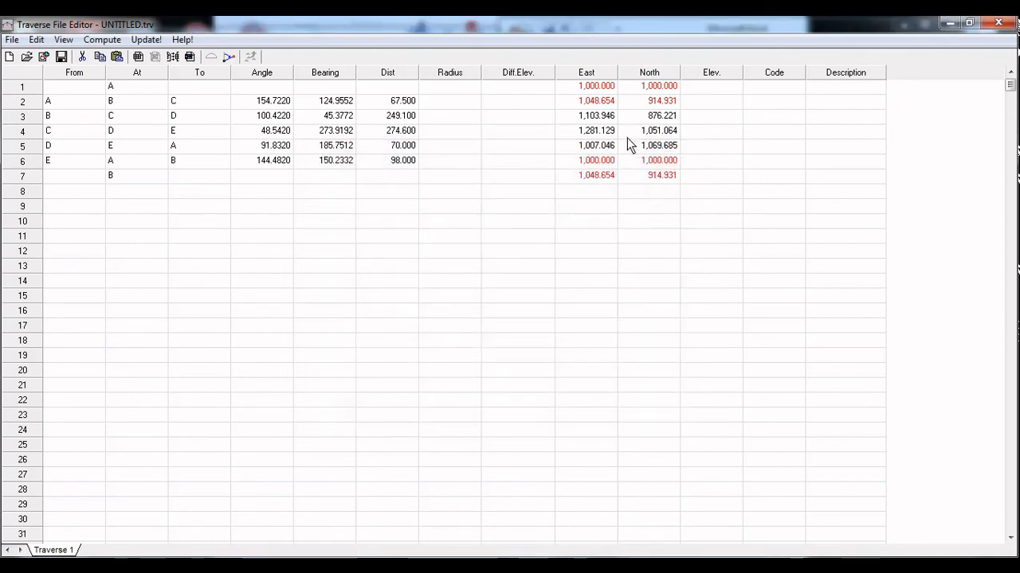
# Minimize the Traverse File Editor and inspect the updated plan around stations B and B2, and A and A1
pyautogui.click(947, 23)
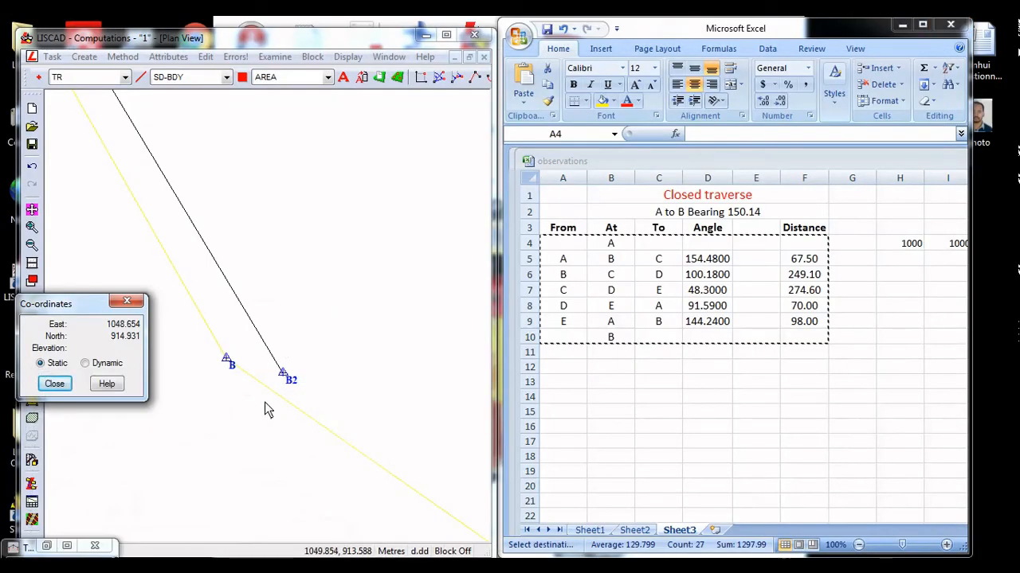
pyautogui.scroll(-6, 265, 402)
pyautogui.scroll(2, 301, 372)
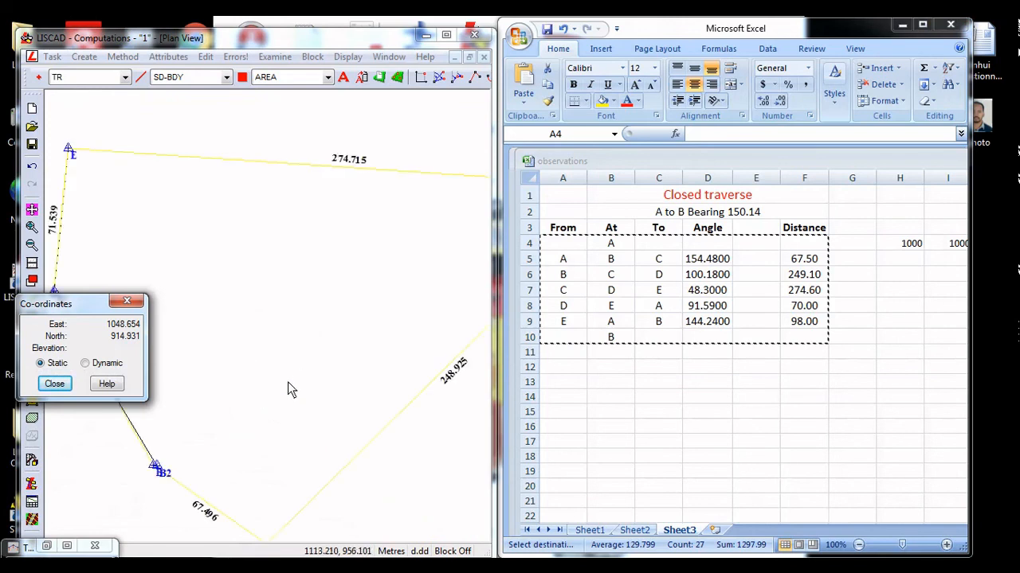
pyautogui.moveTo(133, 431); pyautogui.dragTo(323, 403, button='middle')
pyautogui.scroll(5, 343, 394)
pyautogui.scroll(-2, 284, 323)
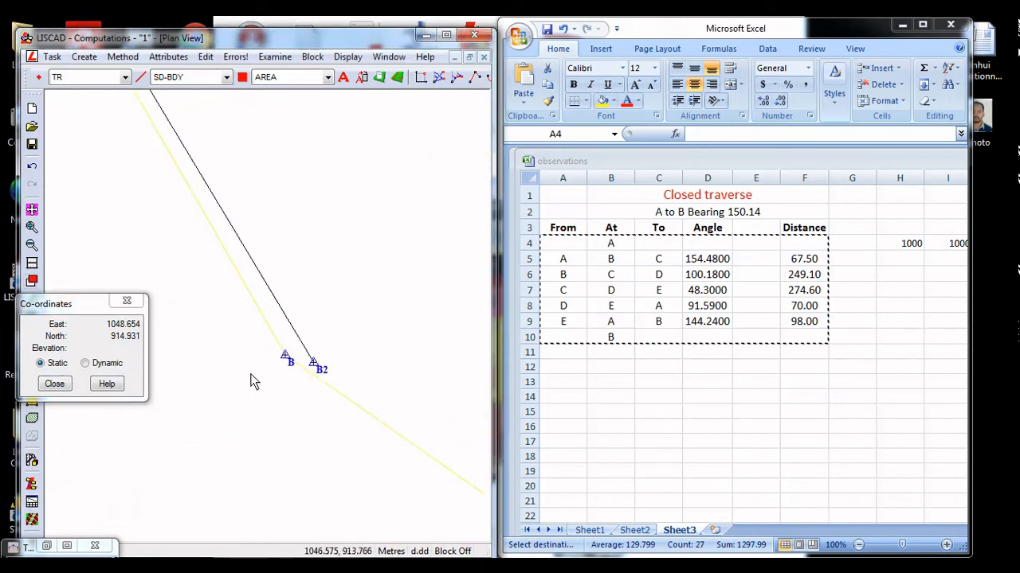
pyautogui.scroll(-3, 263, 368)
pyautogui.moveTo(227, 286); pyautogui.dragTo(302, 398, button='middle')
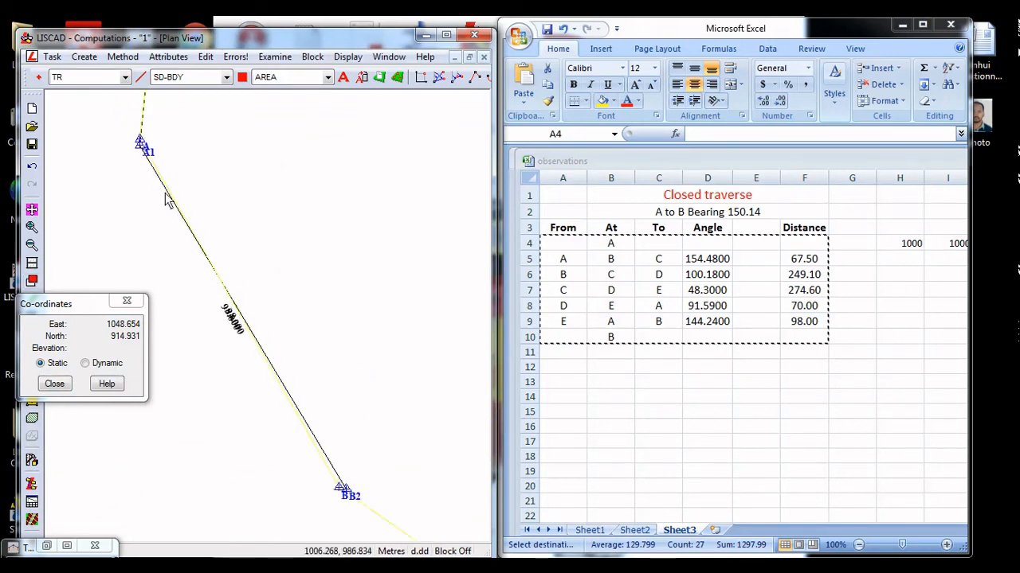
pyautogui.moveTo(157, 156); pyautogui.dragTo(238, 363, button='middle')
pyautogui.scroll(3, 238, 363)
pyautogui.moveTo(127, 317); pyautogui.dragTo(239, 285, button='middle')
pyautogui.scroll(2, 212, 234)
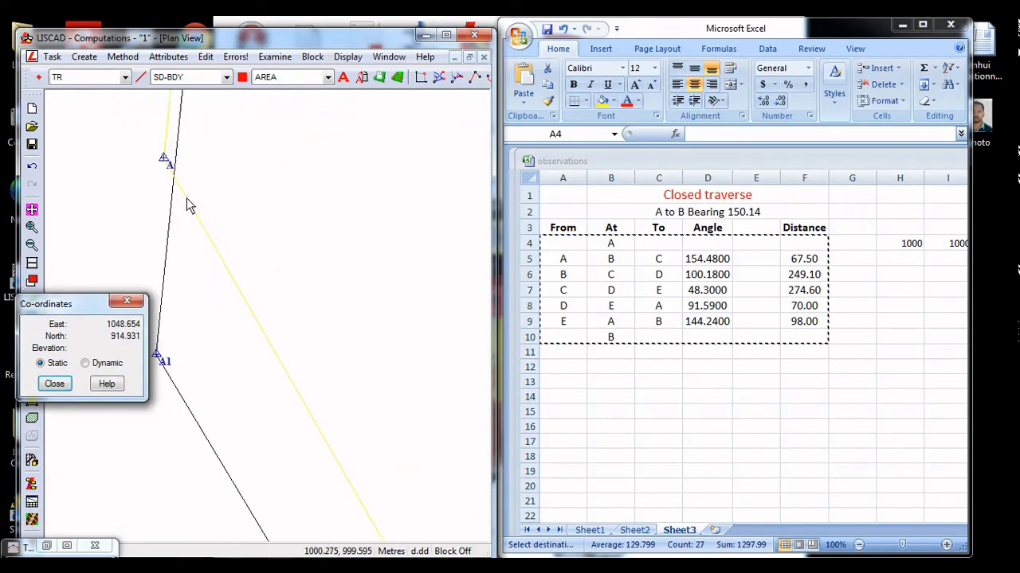
pyautogui.scroll(-5, 205, 239)
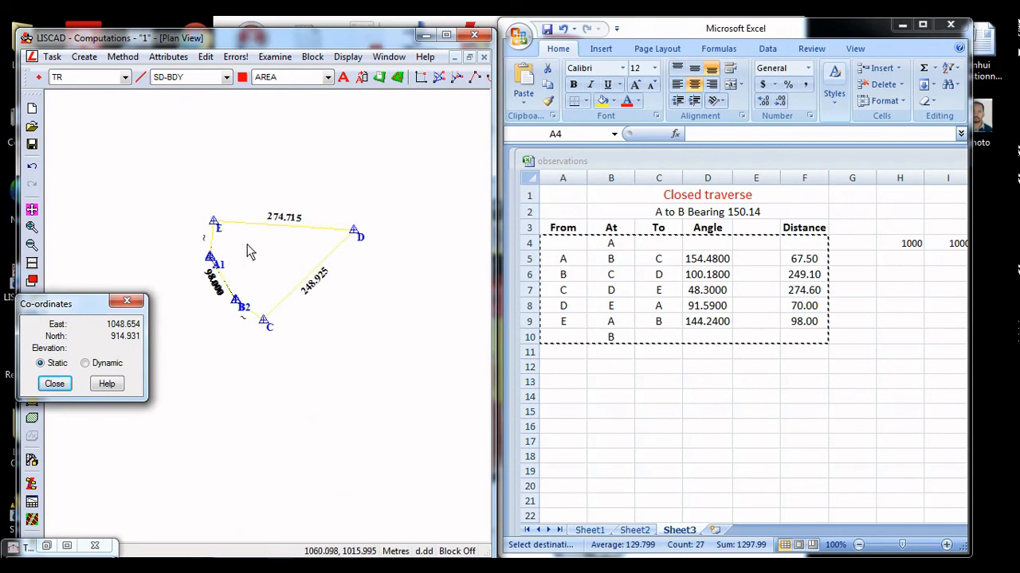
# Examine the adjusted traverse at station D in the plan, and view the whole figure again
pyautogui.scroll(2, 248, 245)
pyautogui.moveTo(462, 257); pyautogui.dragTo(304, 312, button='middle')
pyautogui.scroll(1, 399, 241)
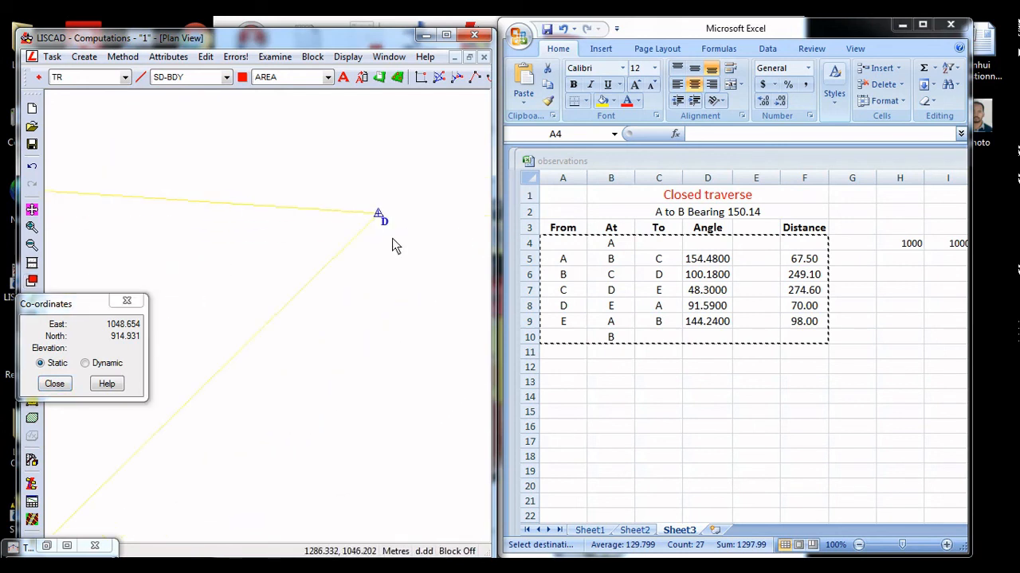
pyautogui.scroll(3, 369, 210)
pyautogui.scroll(3, 446, 278)
pyautogui.moveTo(406, 280); pyautogui.dragTo(246, 347, button='middle')
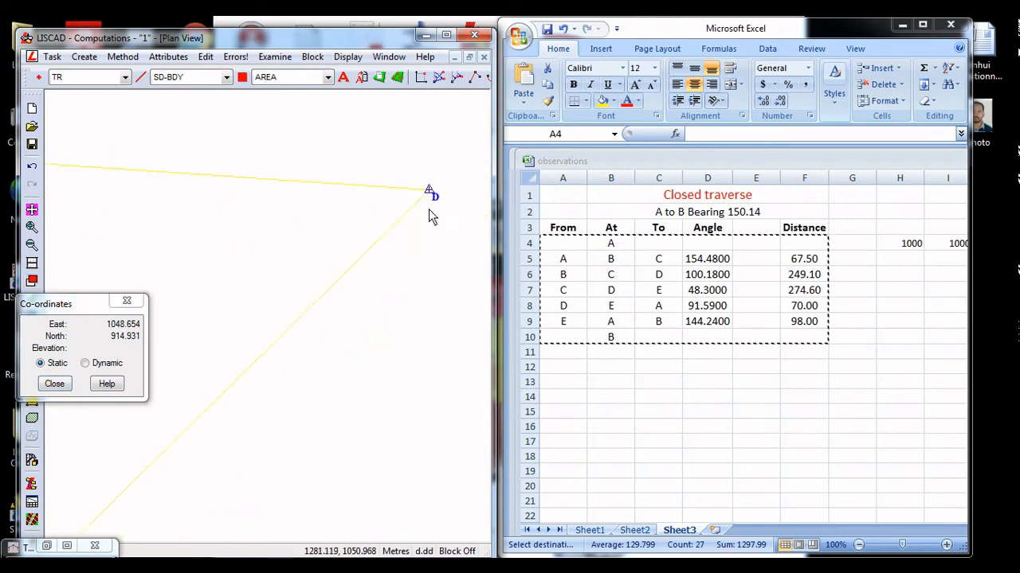
pyautogui.scroll(-4, 398, 256)
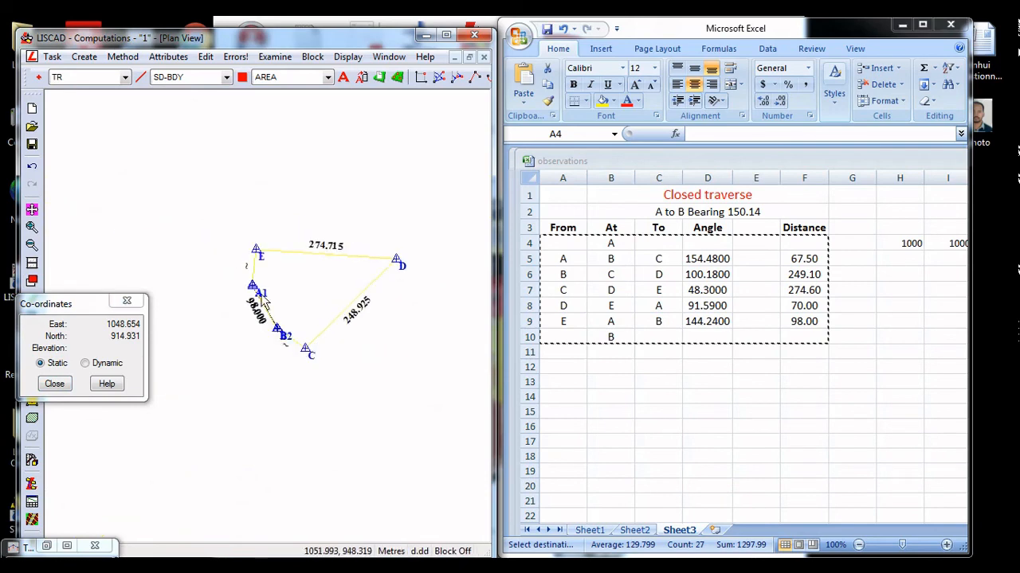
pyautogui.scroll(1, 334, 304)
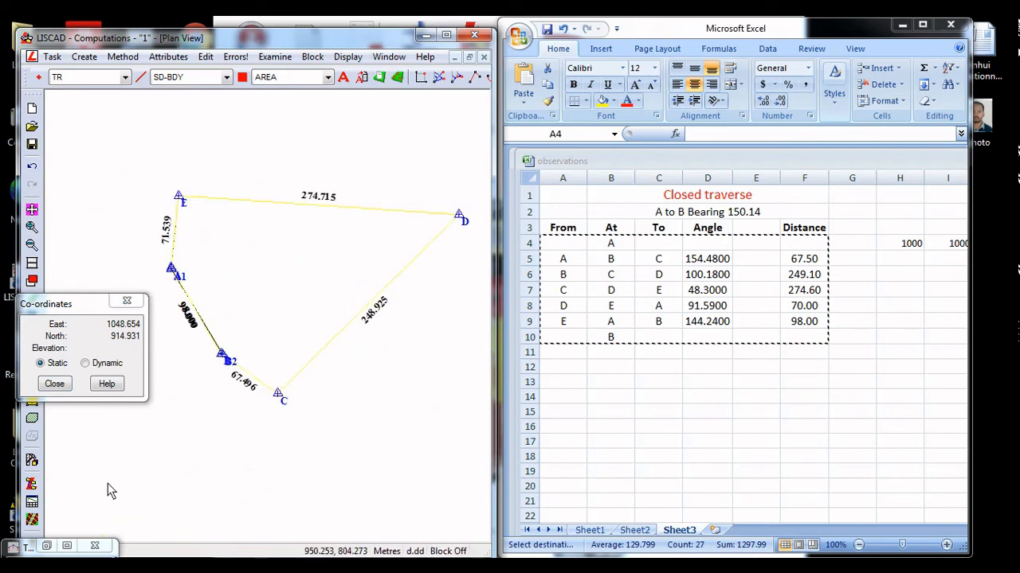
# Restore the Traverse File Editor and update all traverses again with Lines enabled
pyautogui.click(67, 546)
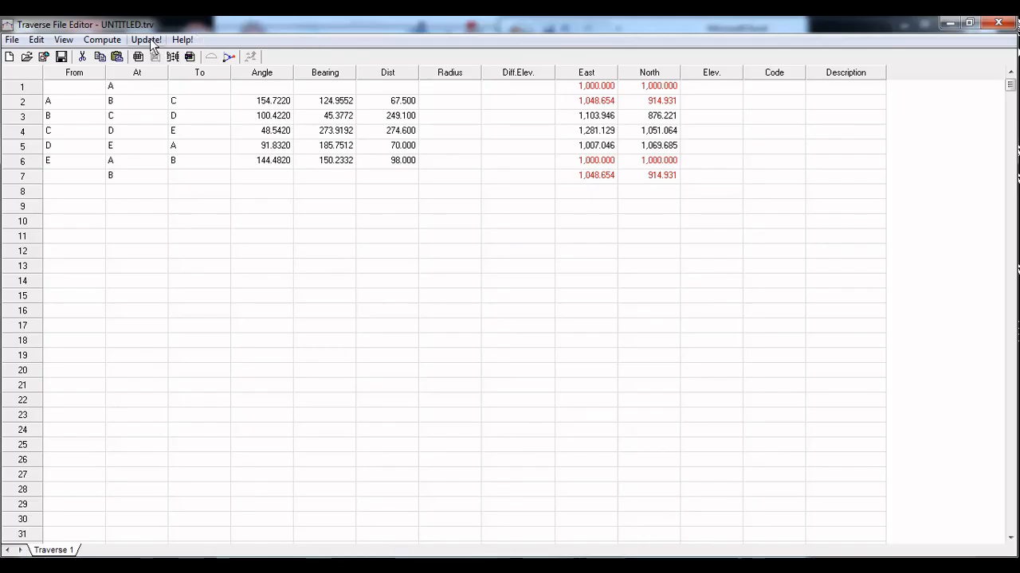
pyautogui.click(147, 40)
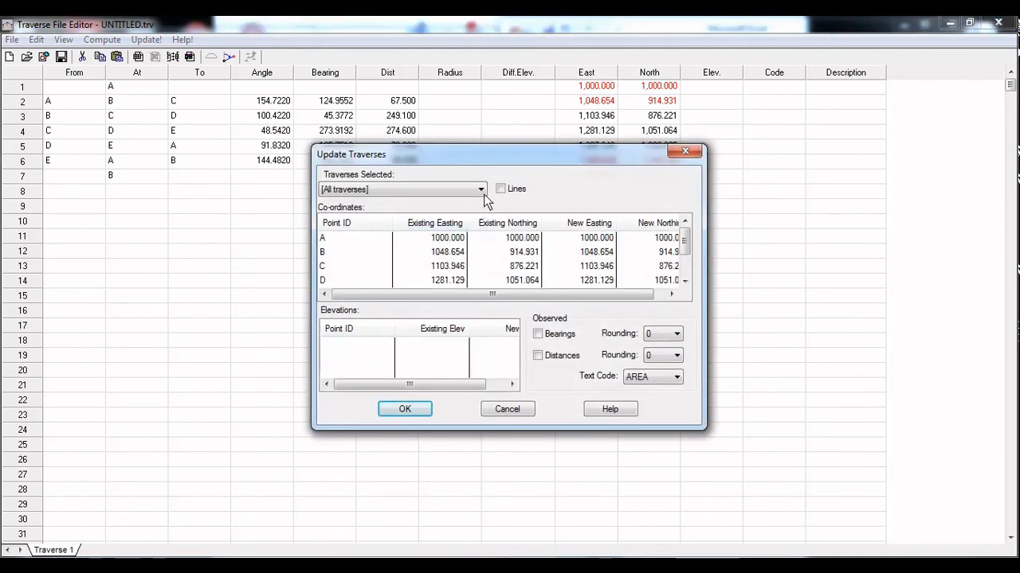
pyautogui.click(500, 189)
pyautogui.click(406, 411)
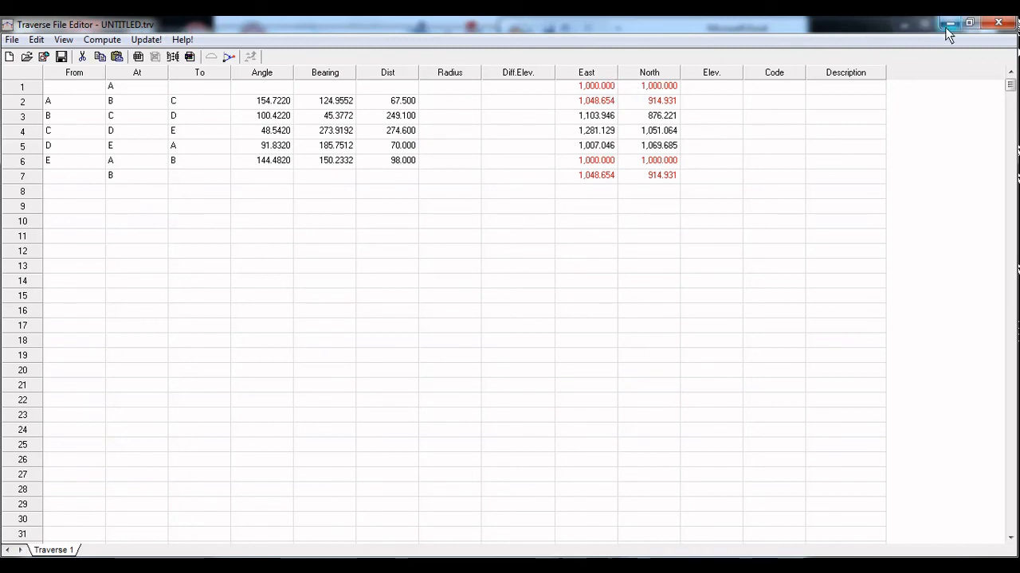
# Recompute Traverse 1 with Bowditch horizontal adjustment, Angular Misclose adjustment and report output
pyautogui.click(103, 40)
pyautogui.click(112, 55)
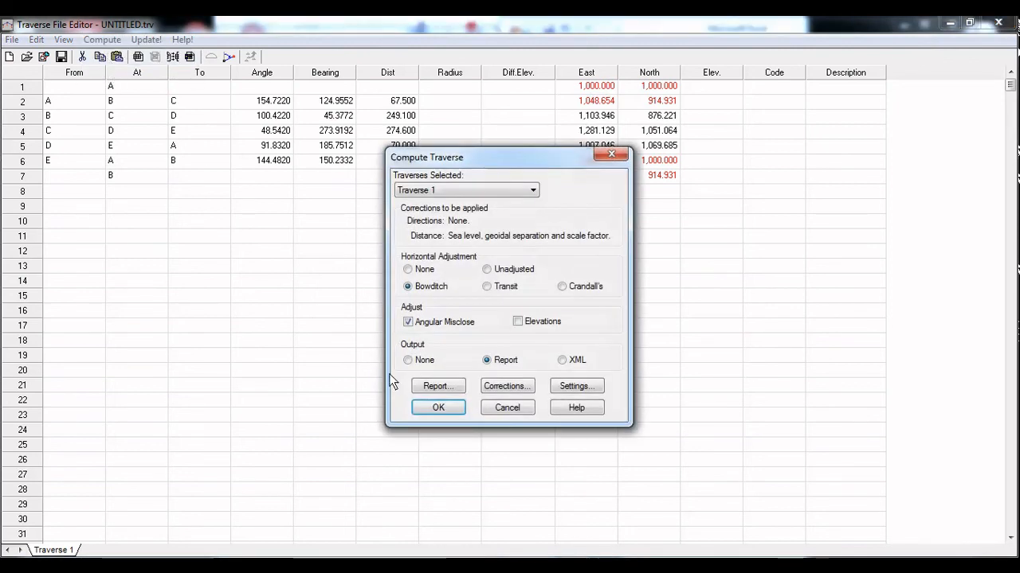
pyautogui.click(439, 408)
pyautogui.click(524, 324)
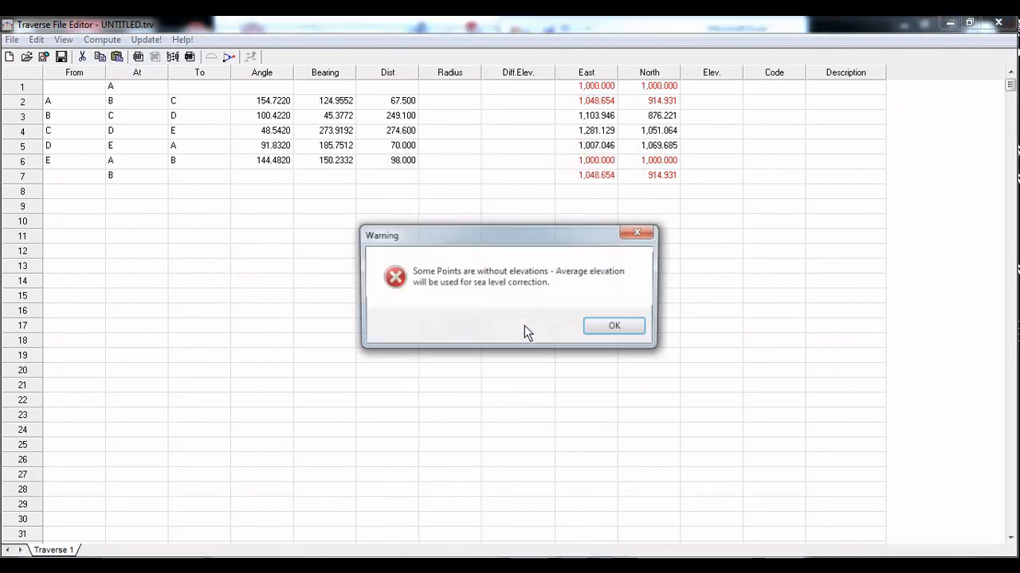
pyautogui.click(609, 326)
pyautogui.click(454, 335)
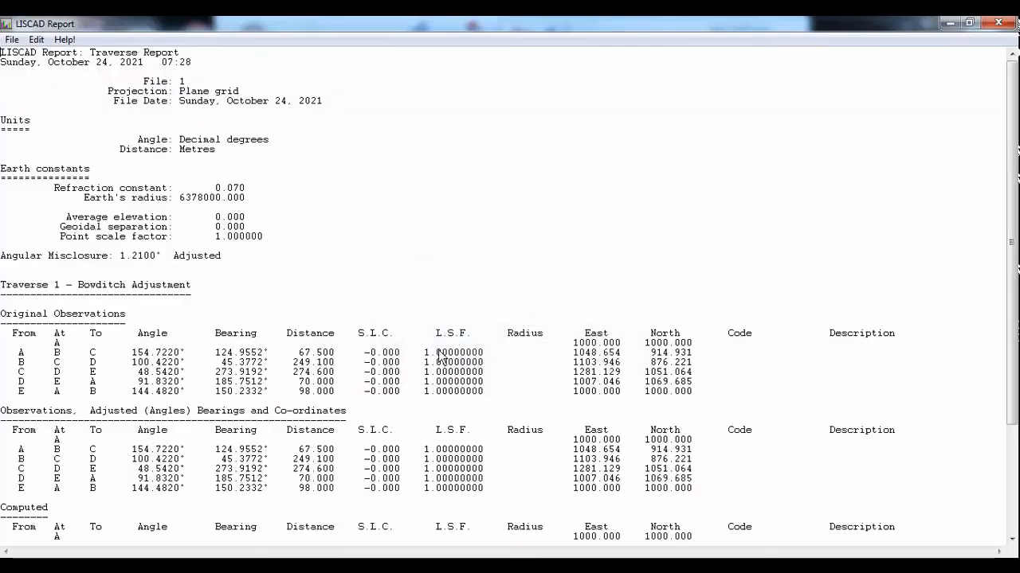
# Review the new traverse report's observations, computed coordinates and misclose section, and close the report
pyautogui.scroll(-7, 348, 417)
pyautogui.scroll(7, 307, 411)
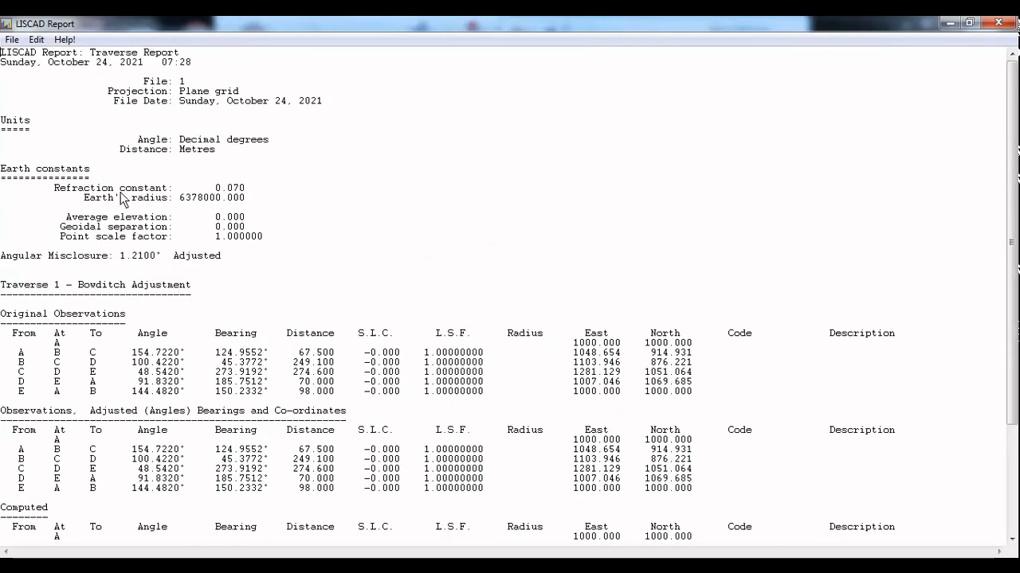
pyautogui.click(16, 41)
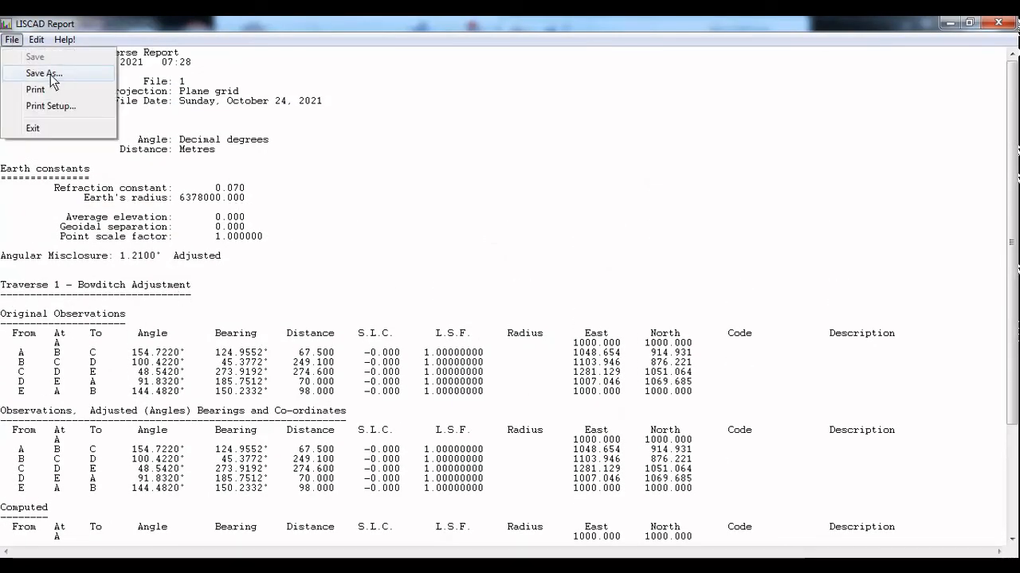
pyautogui.click(514, 399)
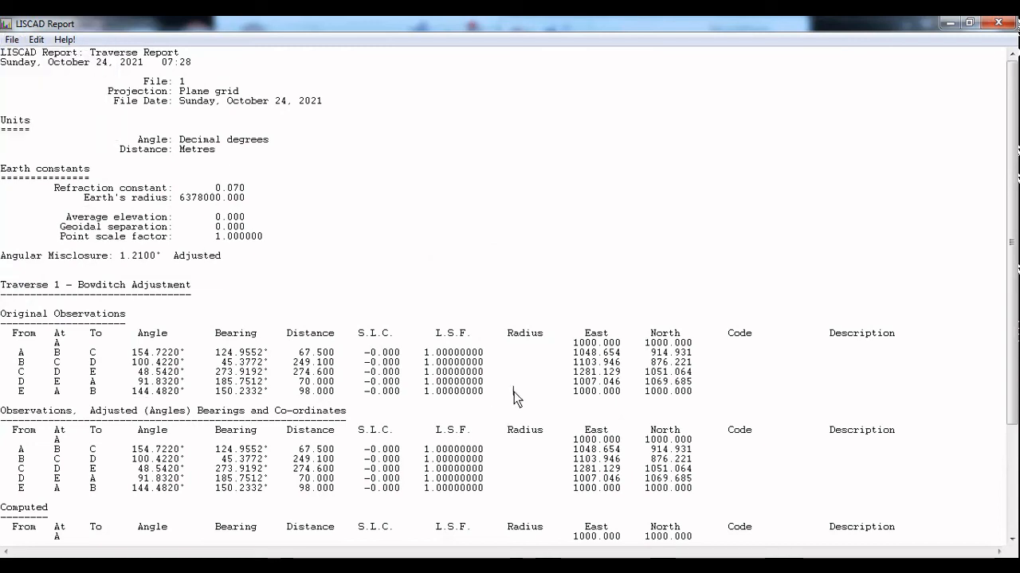
pyautogui.scroll(-4, 514, 399)
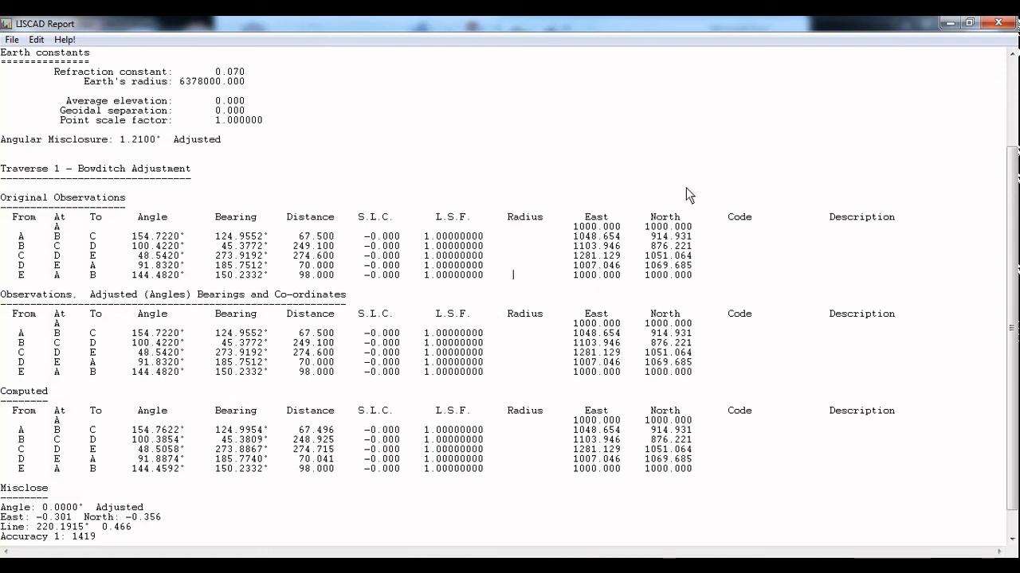
pyautogui.click(999, 22)
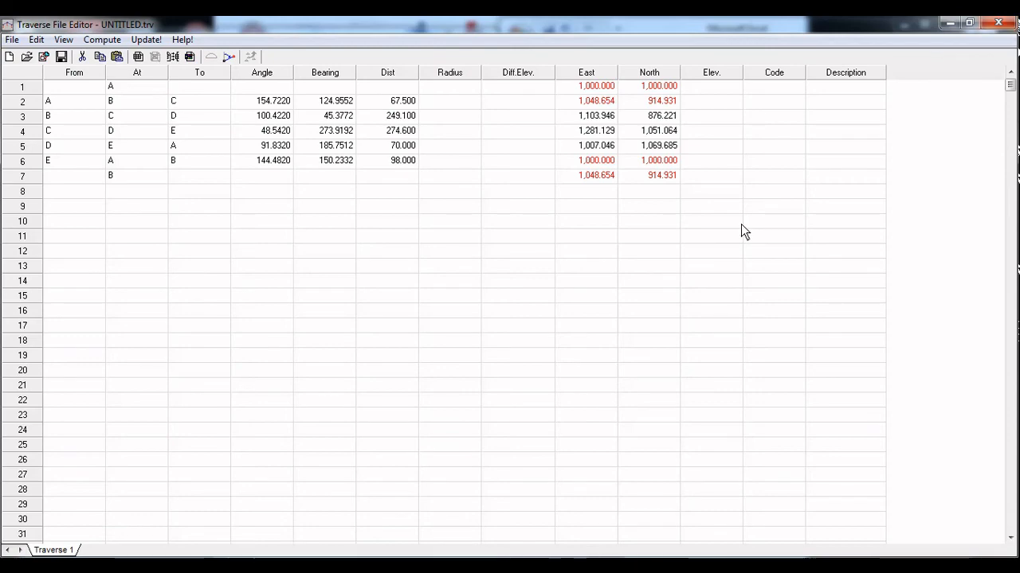